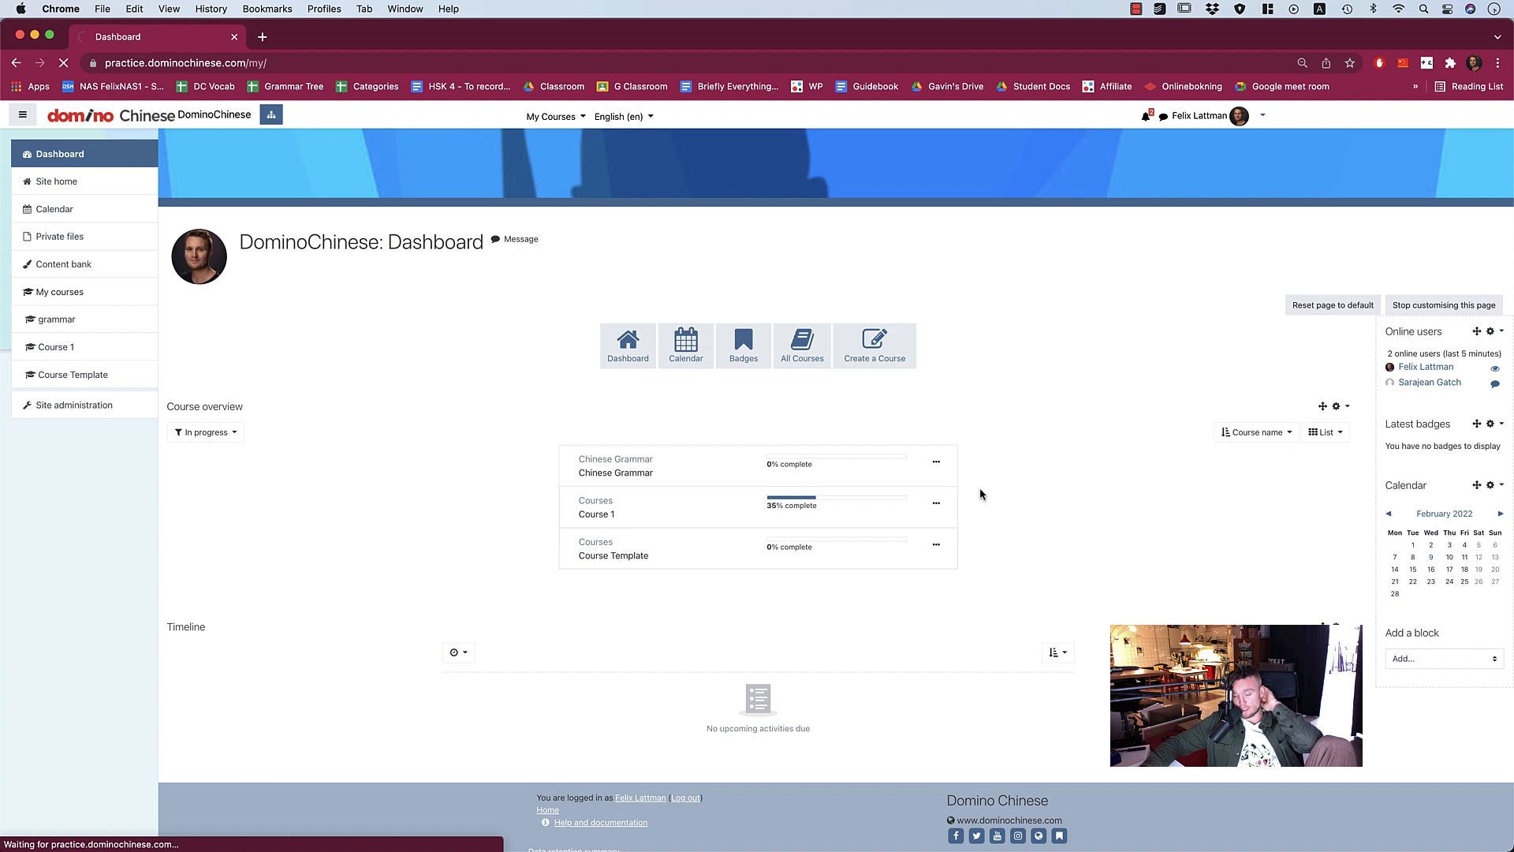
Open the Course #1 Chapter 1 - Practice wiki from the Chapter 1 / Week 1 section of Course 1.
scroll(891, 503, "down", 5)
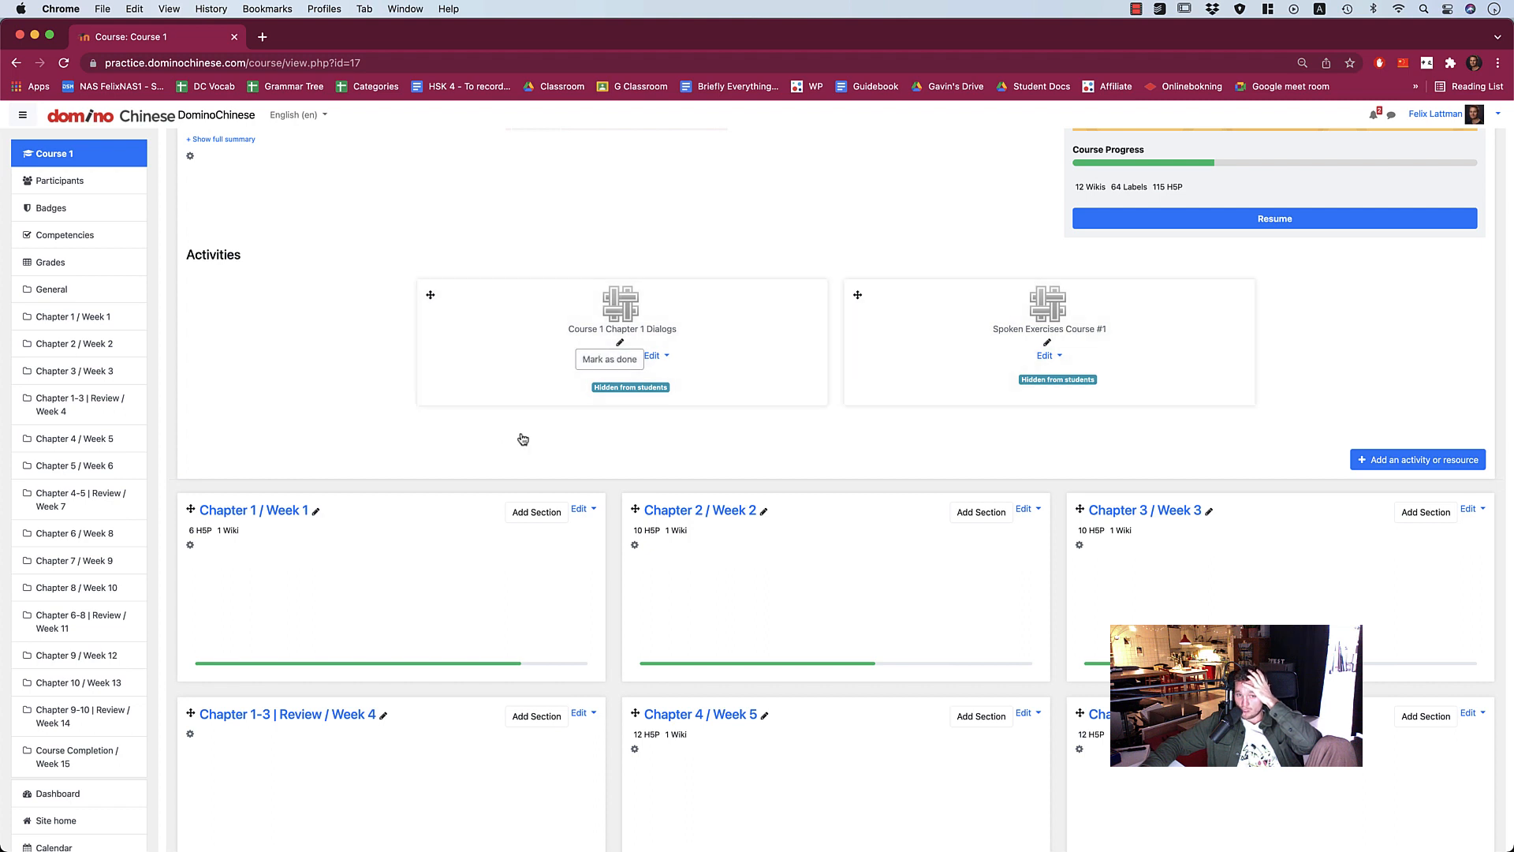
scroll(347, 439, "down", 2)
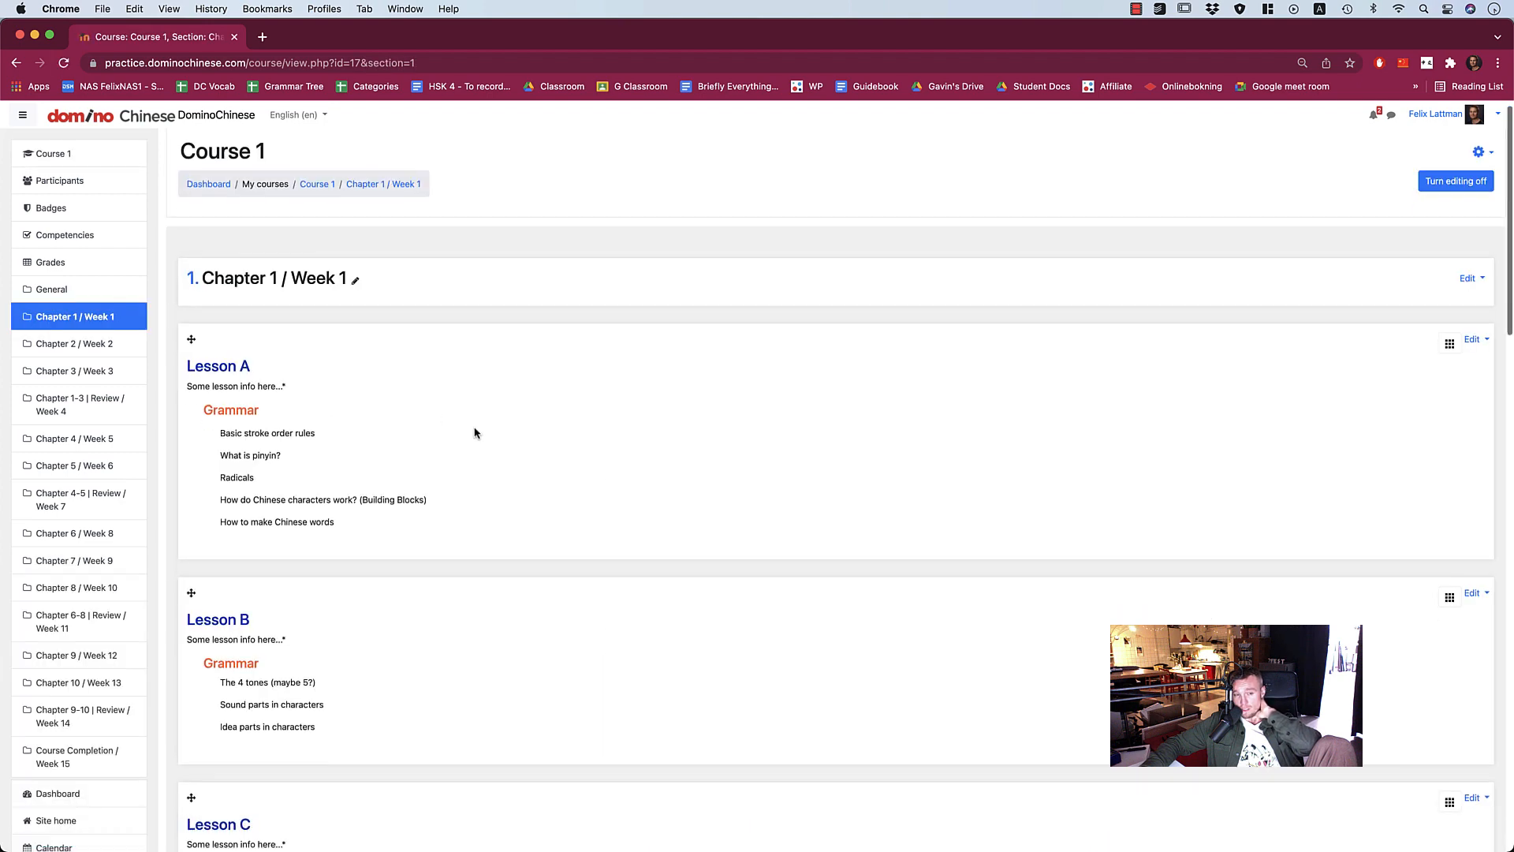
scroll(473, 429, "down", 15)
scroll(475, 432, "down", 10)
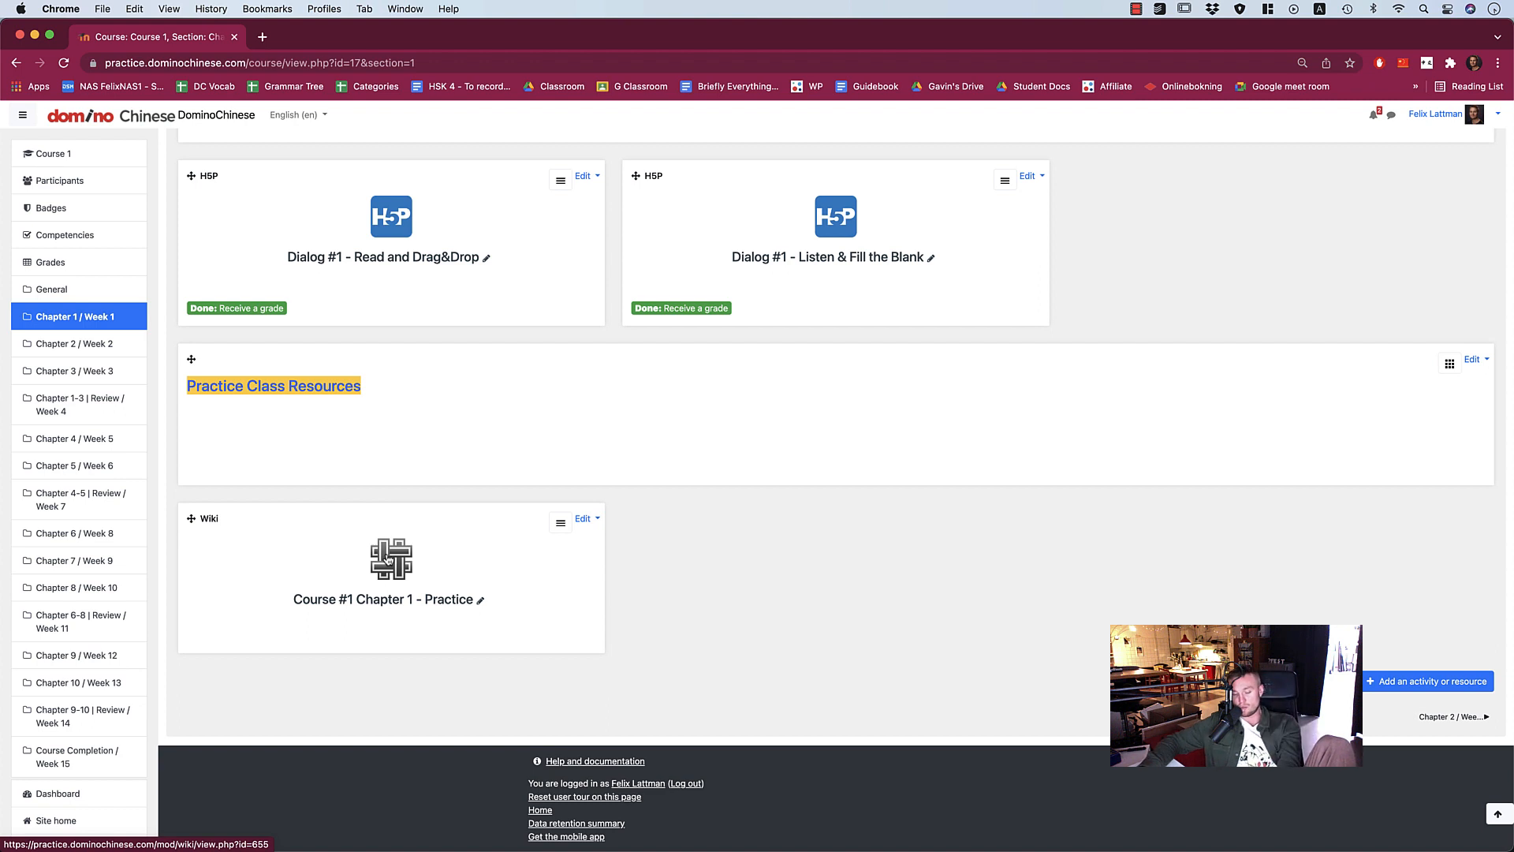
key("F1")
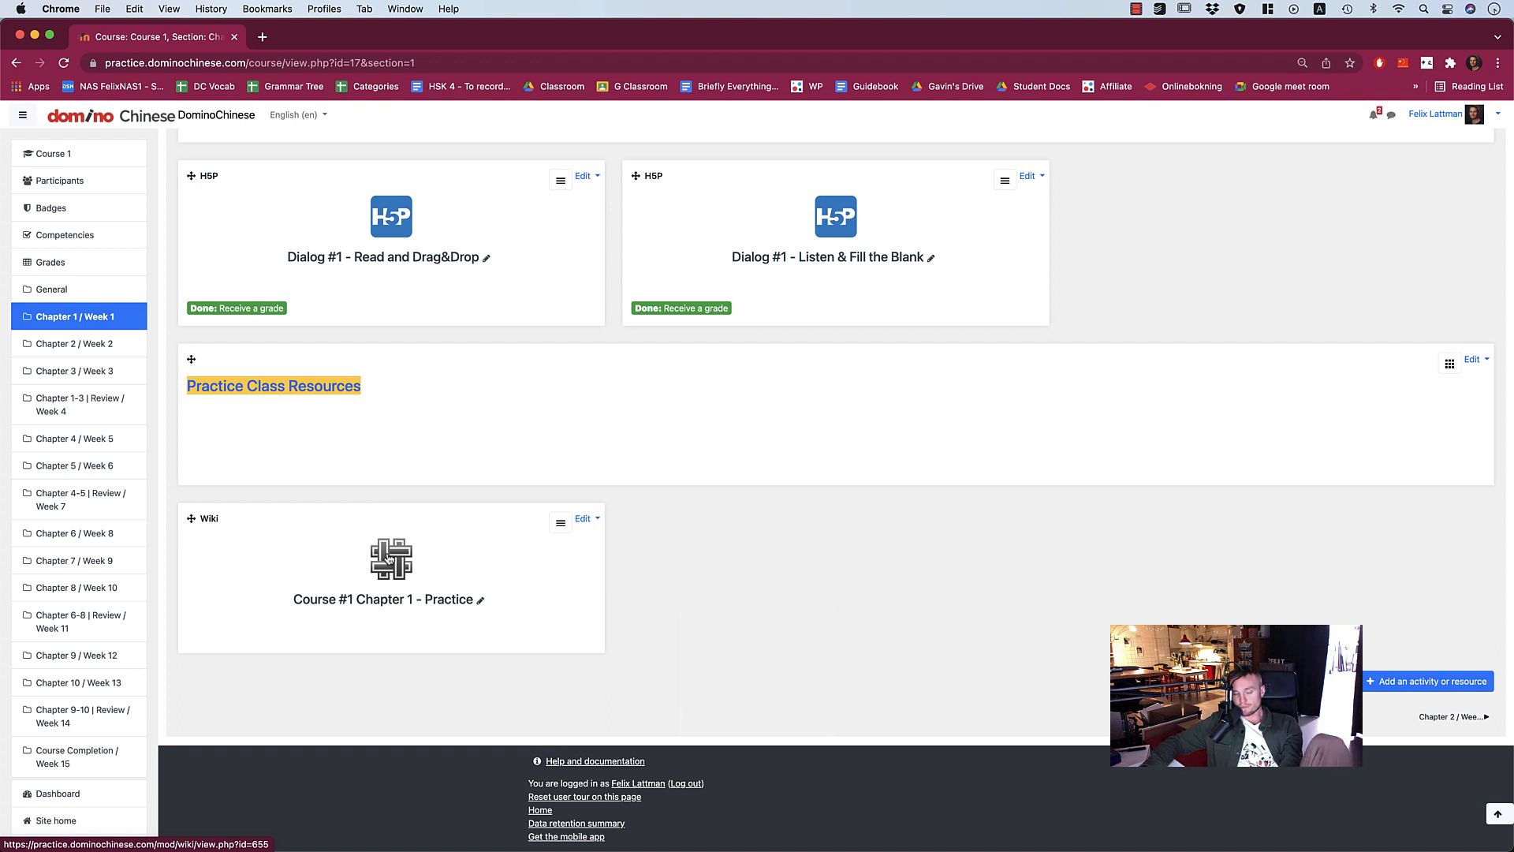
left_click(388, 559)
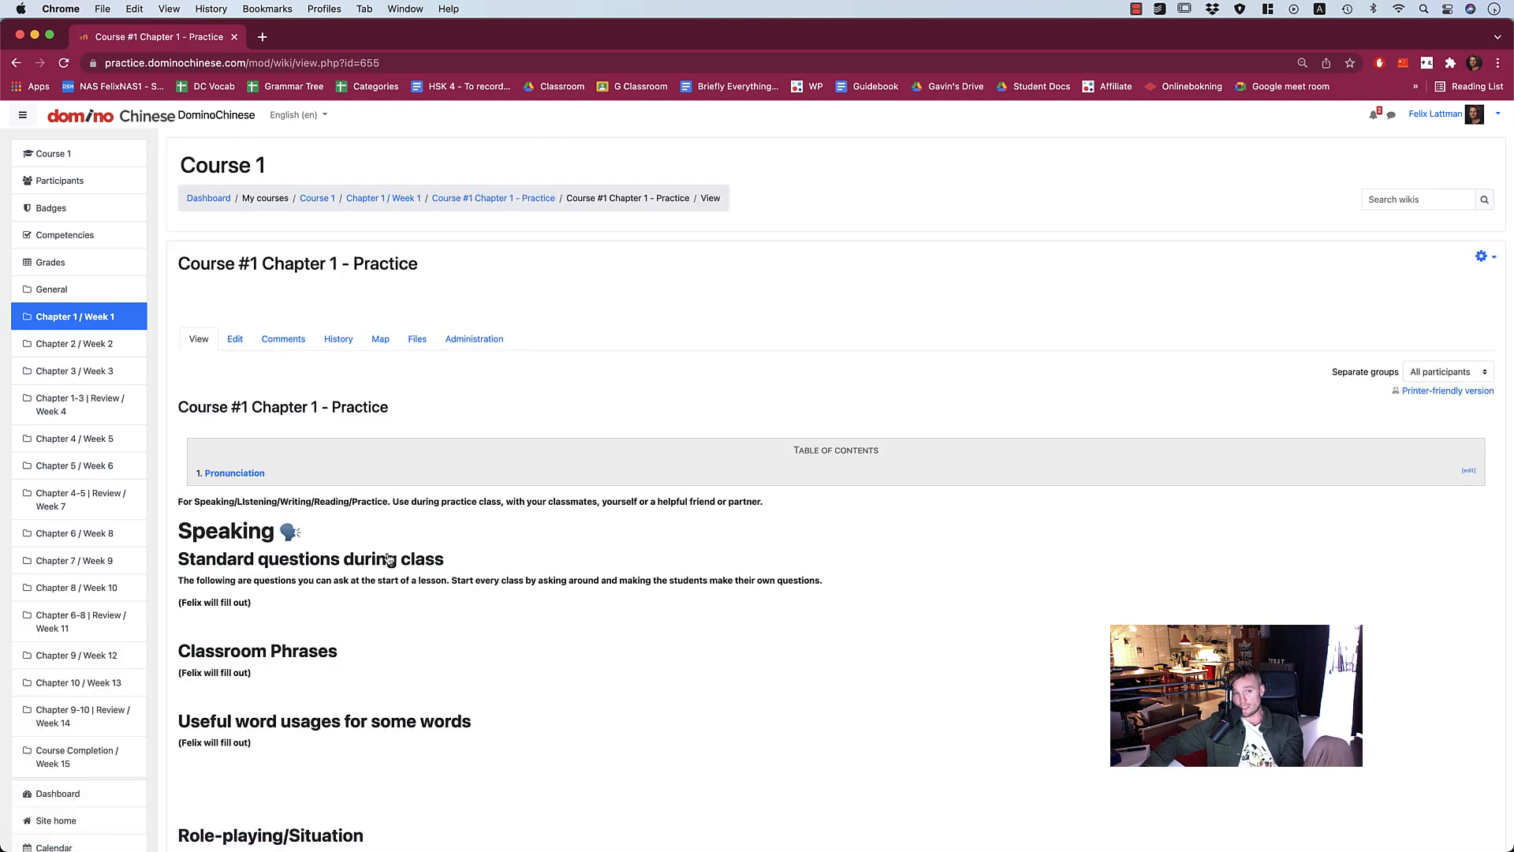
Examine the Speaking section's standard questions, classroom phrases and useful word usages on the practice wiki page.
left_click_drag(408, 605, 341, 610)
left_click(180, 534)
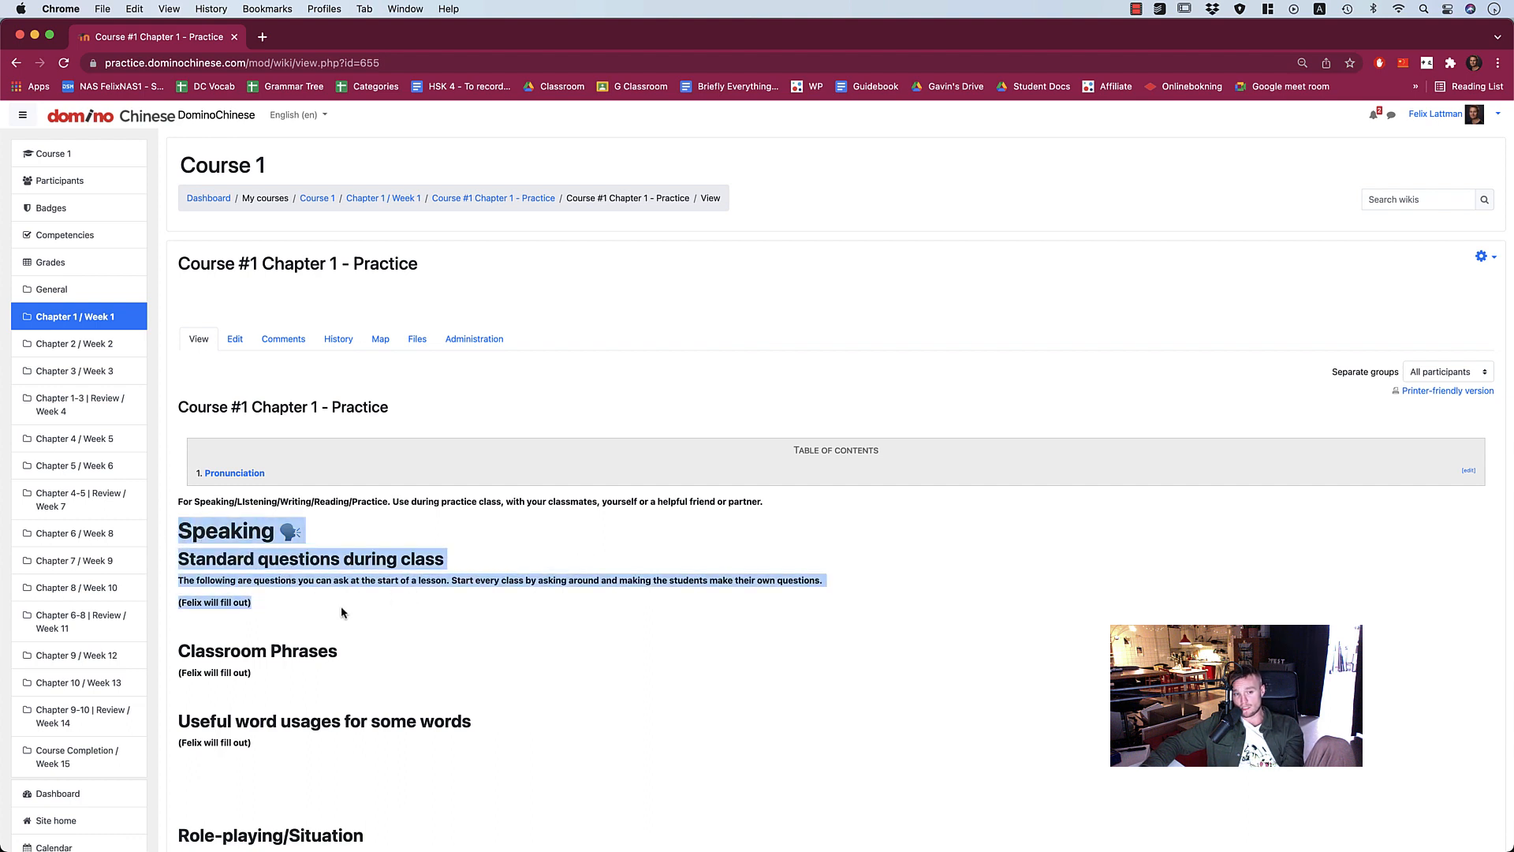
left_click(341, 610)
scroll(340, 607, "down", 2)
left_click_drag(272, 502, 179, 503)
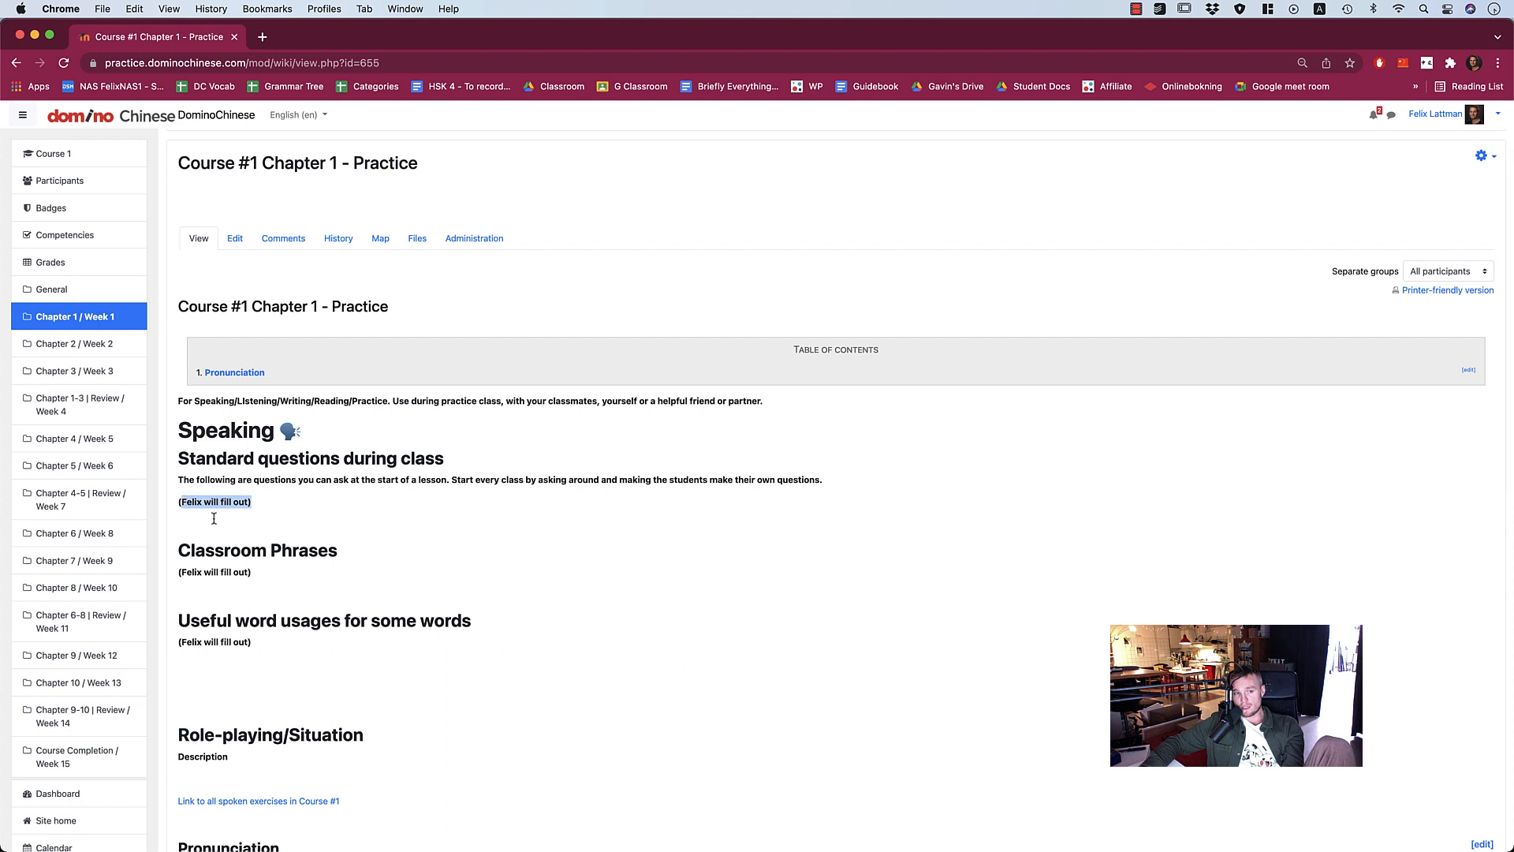
left_click_drag(252, 572, 209, 572)
left_click_drag(253, 644, 196, 641)
scroll(229, 637, "down", 3)
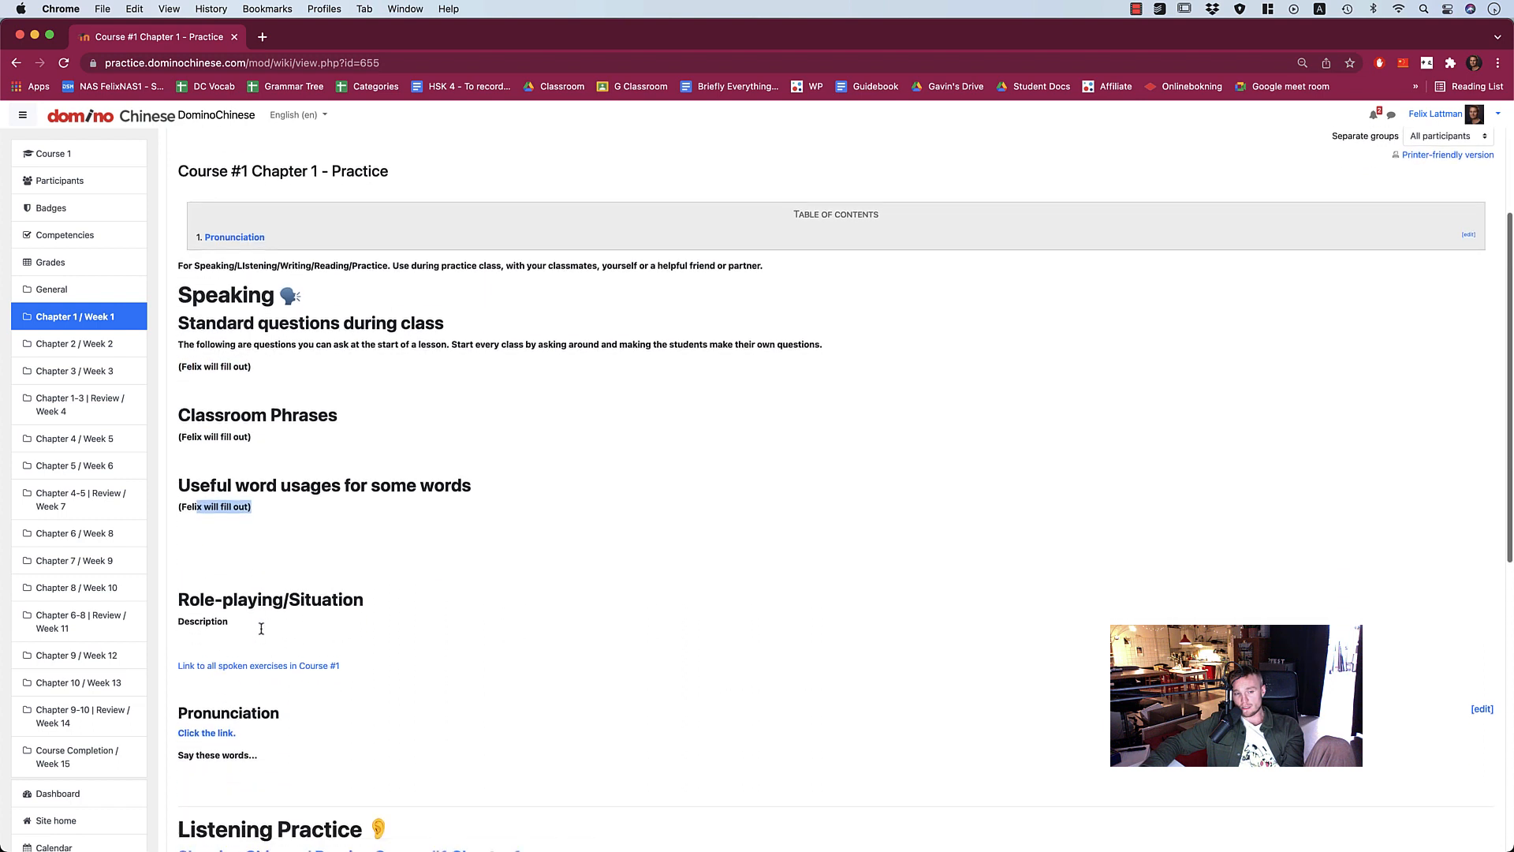
left_click(262, 627)
left_click_drag(251, 507, 183, 380)
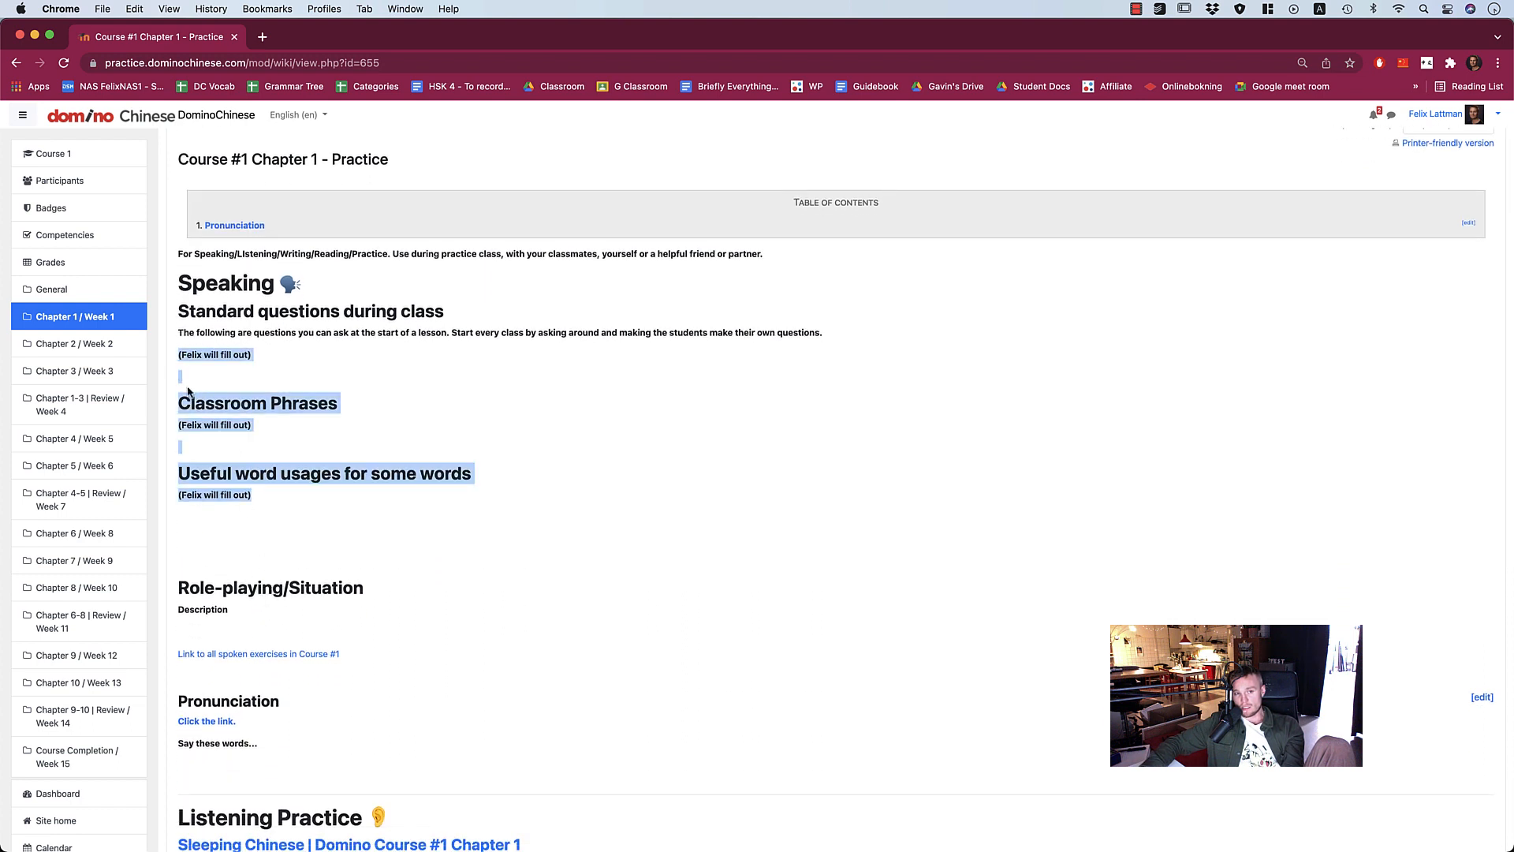
left_click(187, 390)
Review the Role-playing/Situation heading and description, and open the link to all spoken exercises in Course #1.
scroll(244, 544, "down", 2)
left_click_drag(243, 544, 181, 495)
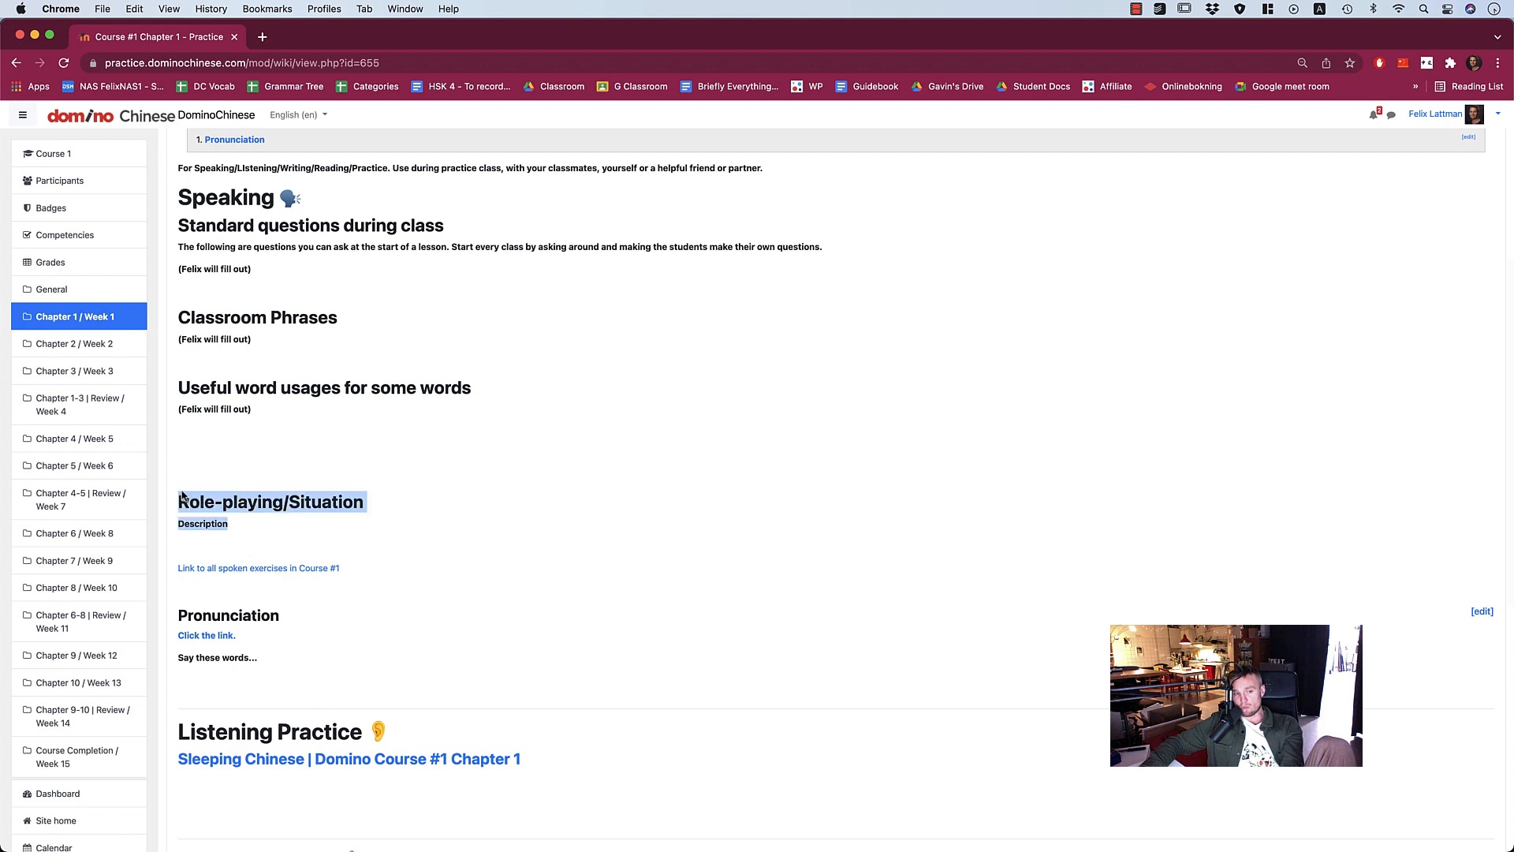
left_click(222, 529)
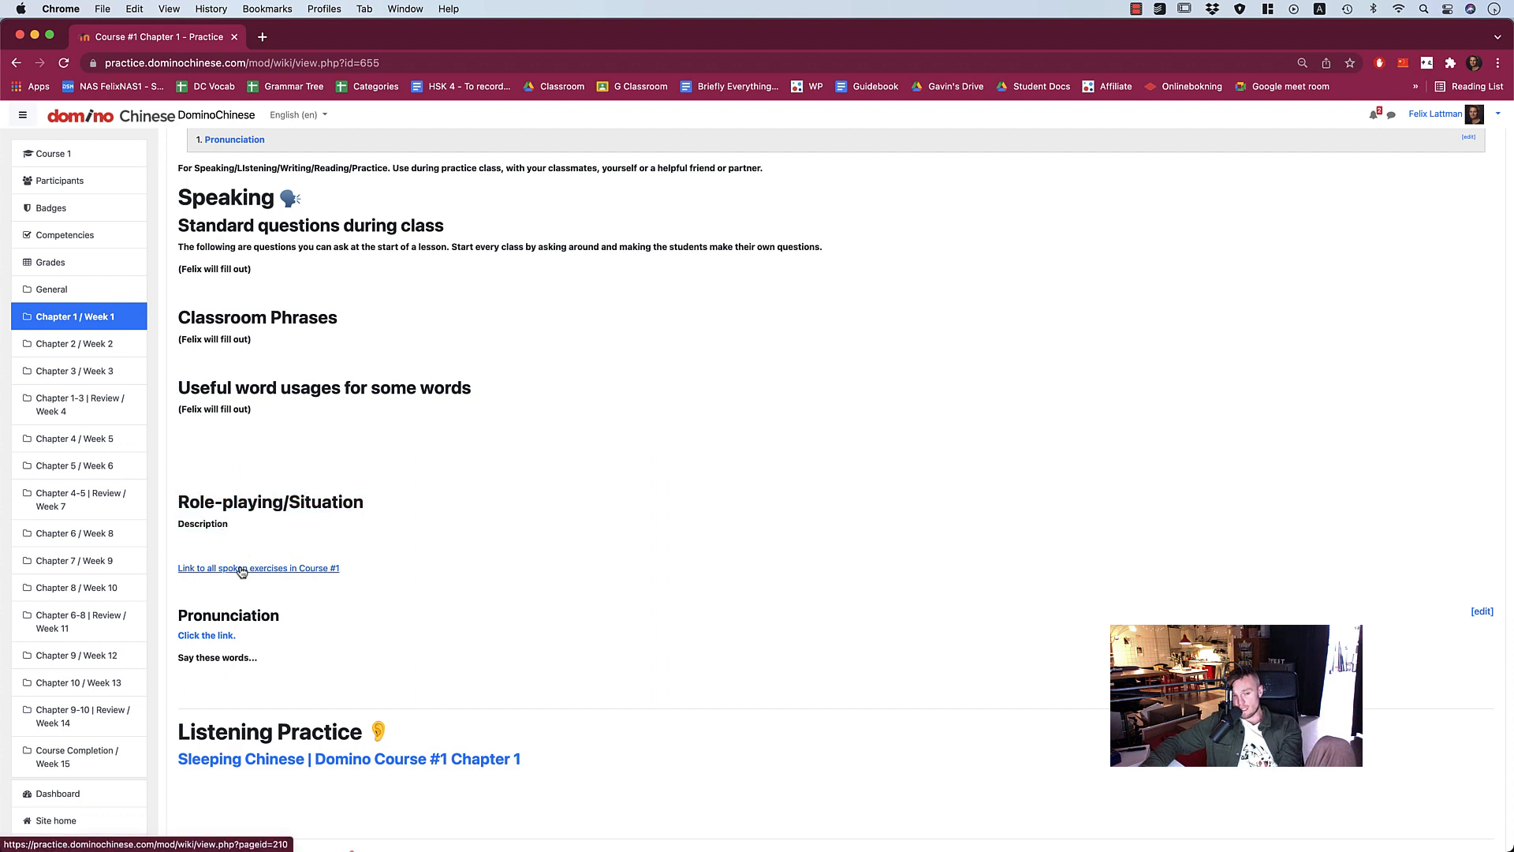
left_click(242, 570)
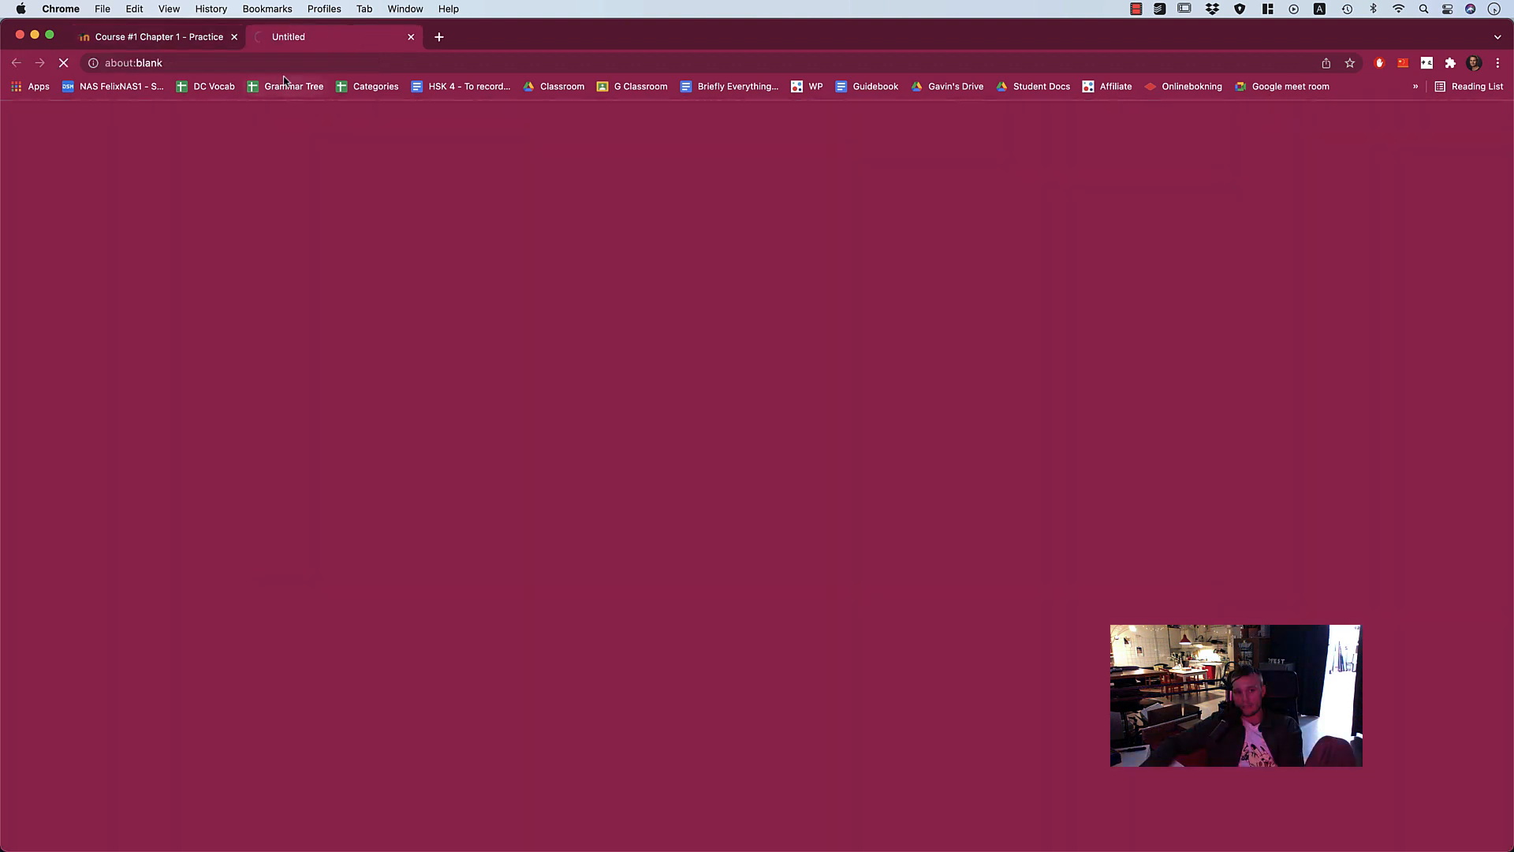
Look over the title and chapter list of the Spoken Exercises Course #1 wiki page.
scroll(433, 370, "down", 1)
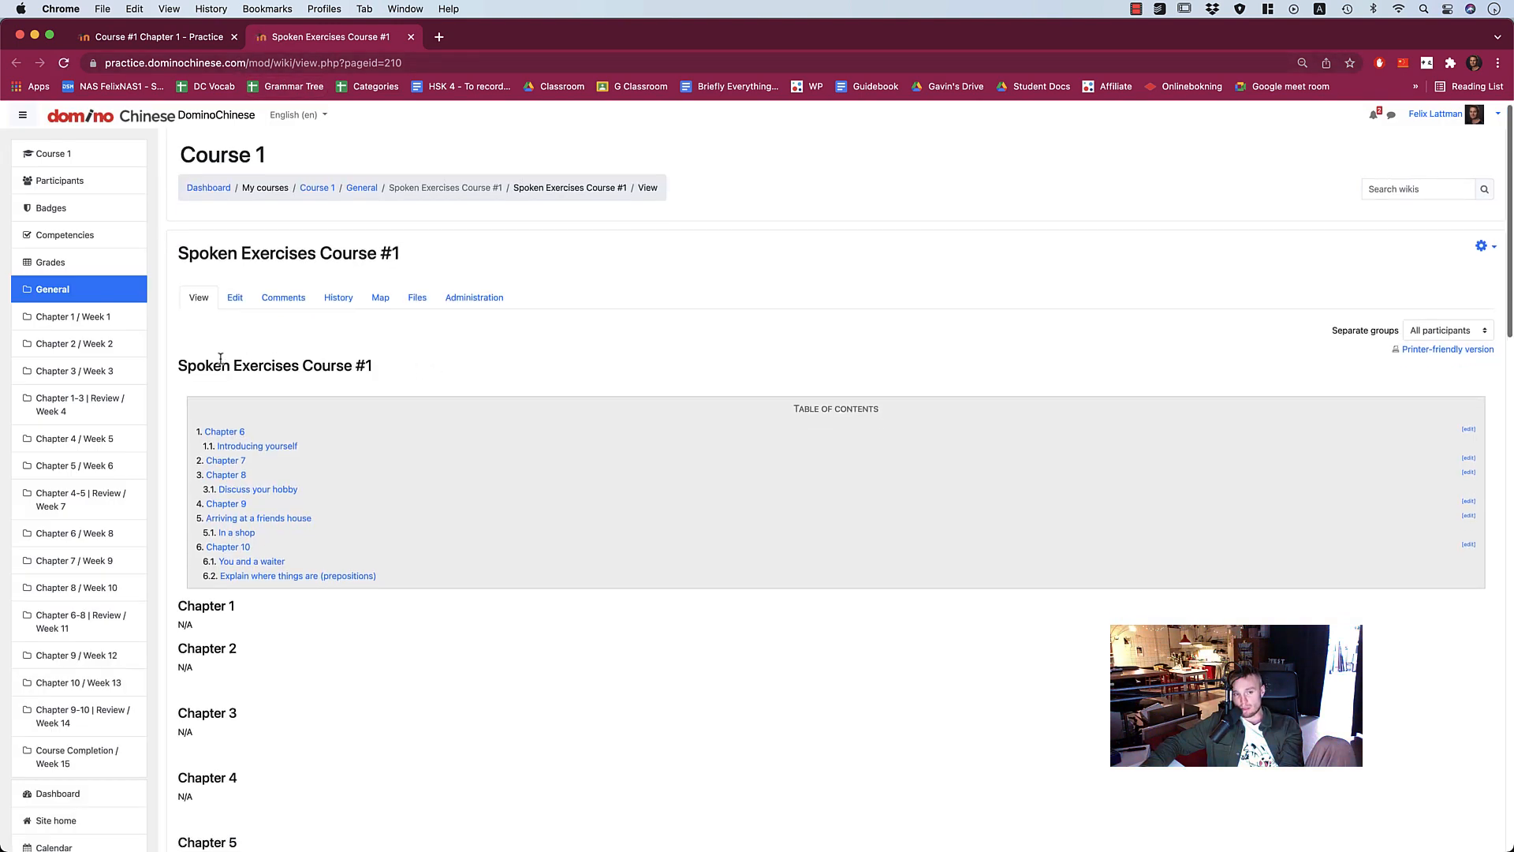
left_click_drag(177, 365, 374, 371)
left_click(373, 370)
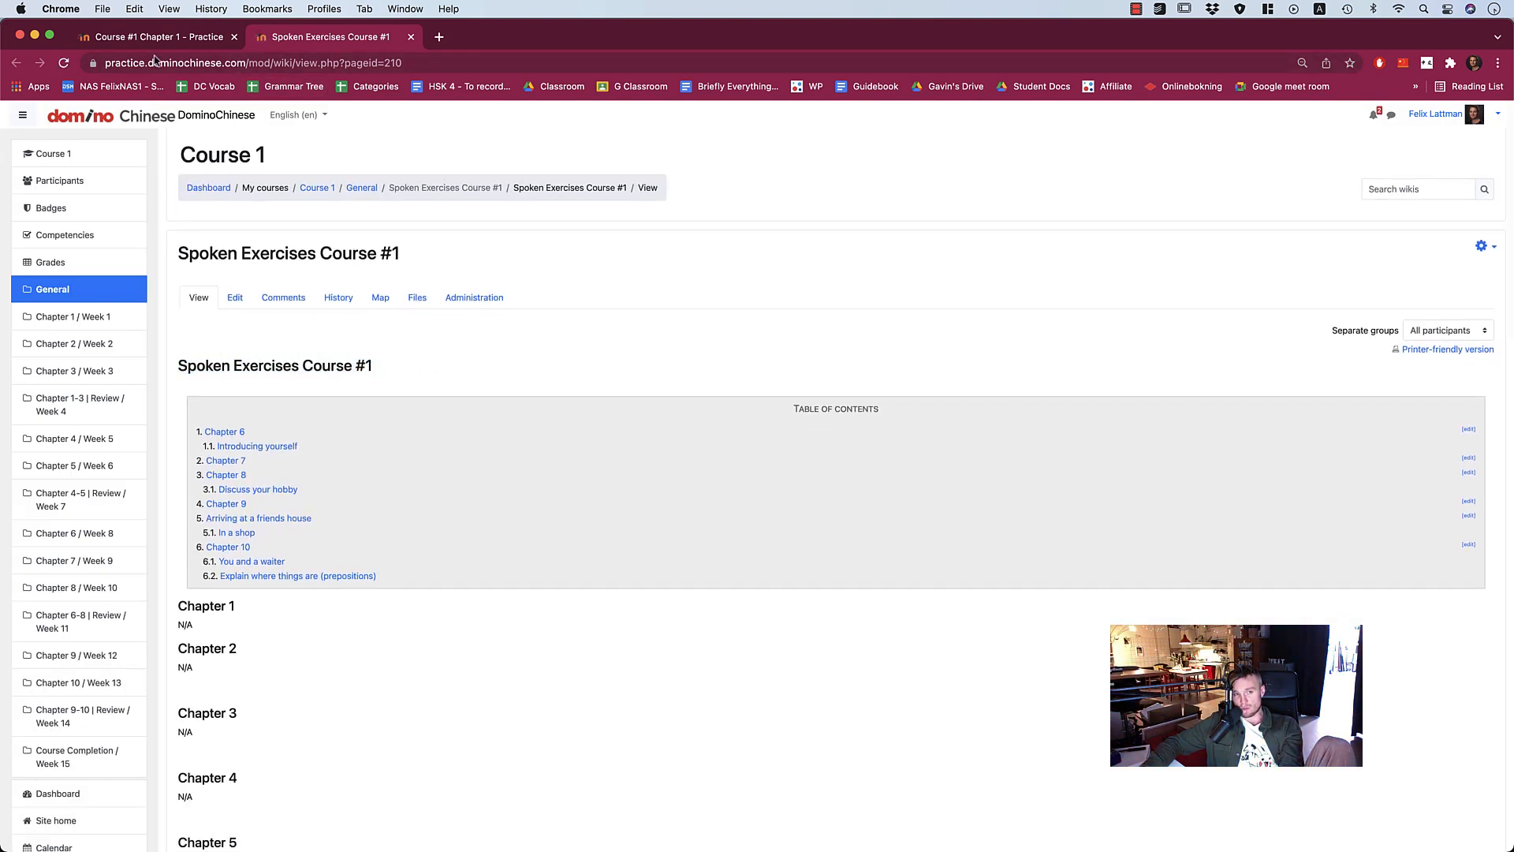
scroll(369, 387, "down", 5)
scroll(371, 386, "up", 5)
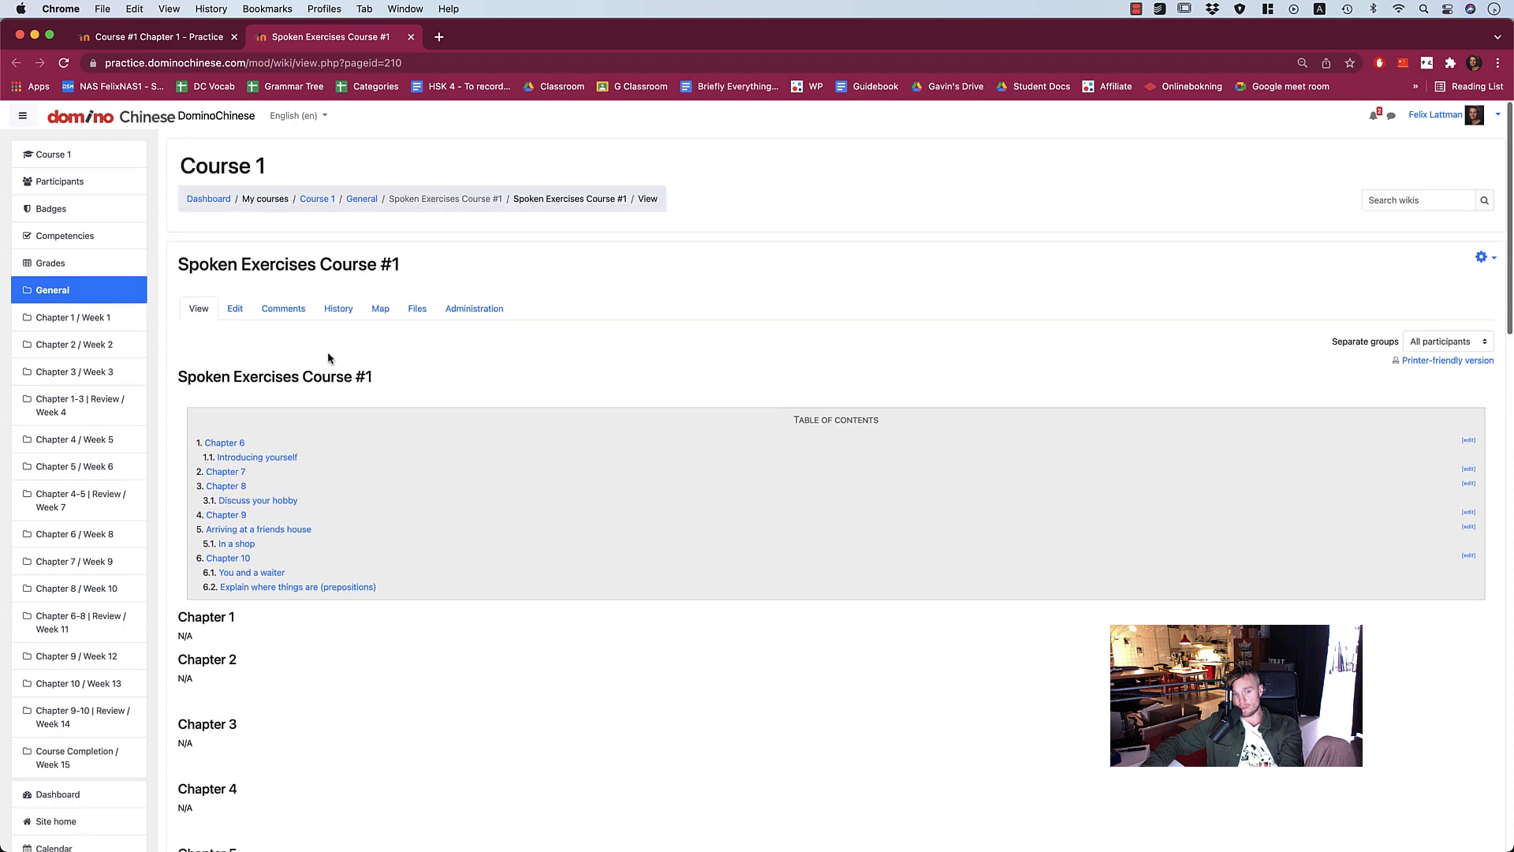
left_click_drag(379, 379, 232, 380)
triple_click(180, 377)
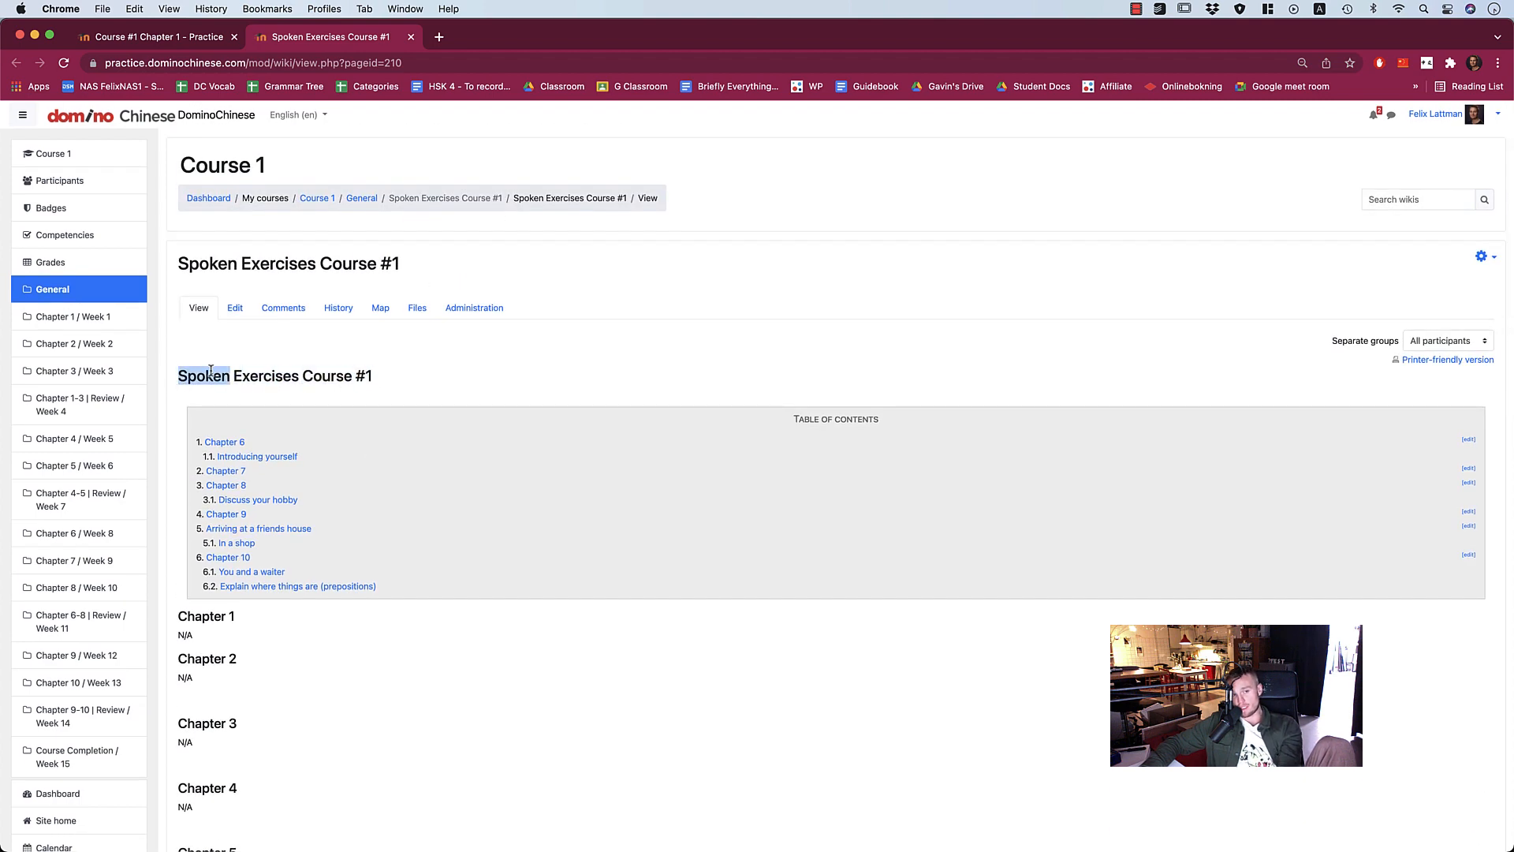
Return to the Chapter 1 - Practice wiki and examine the Listening Practice section with its Sleeping Chinese link.
left_click(162, 37)
scroll(405, 483, "down", 2)
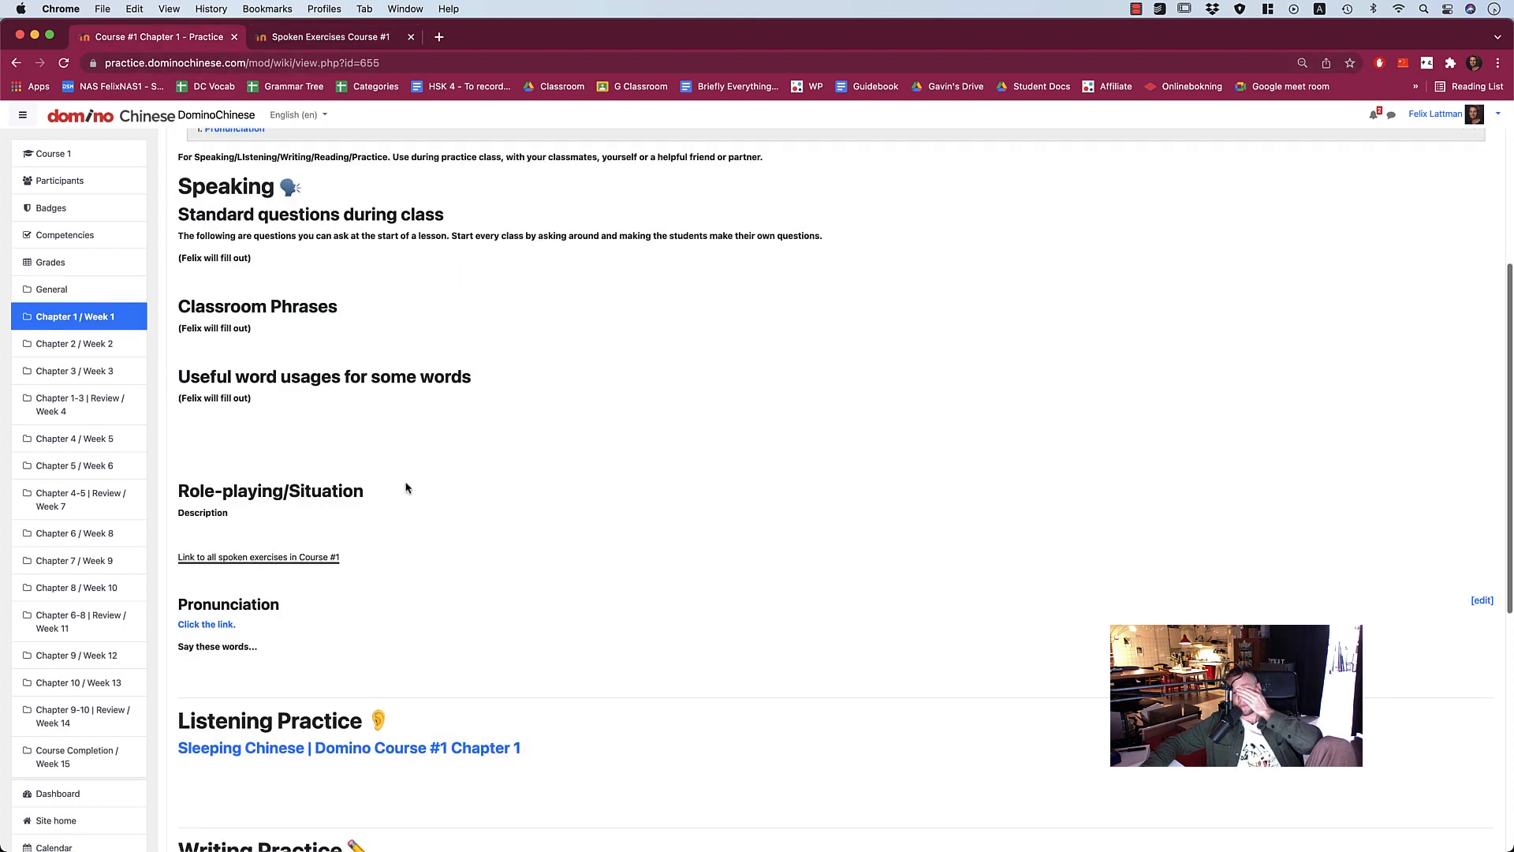
scroll(405, 483, "up", 3)
scroll(406, 486, "up", 2)
scroll(405, 486, "down", 4)
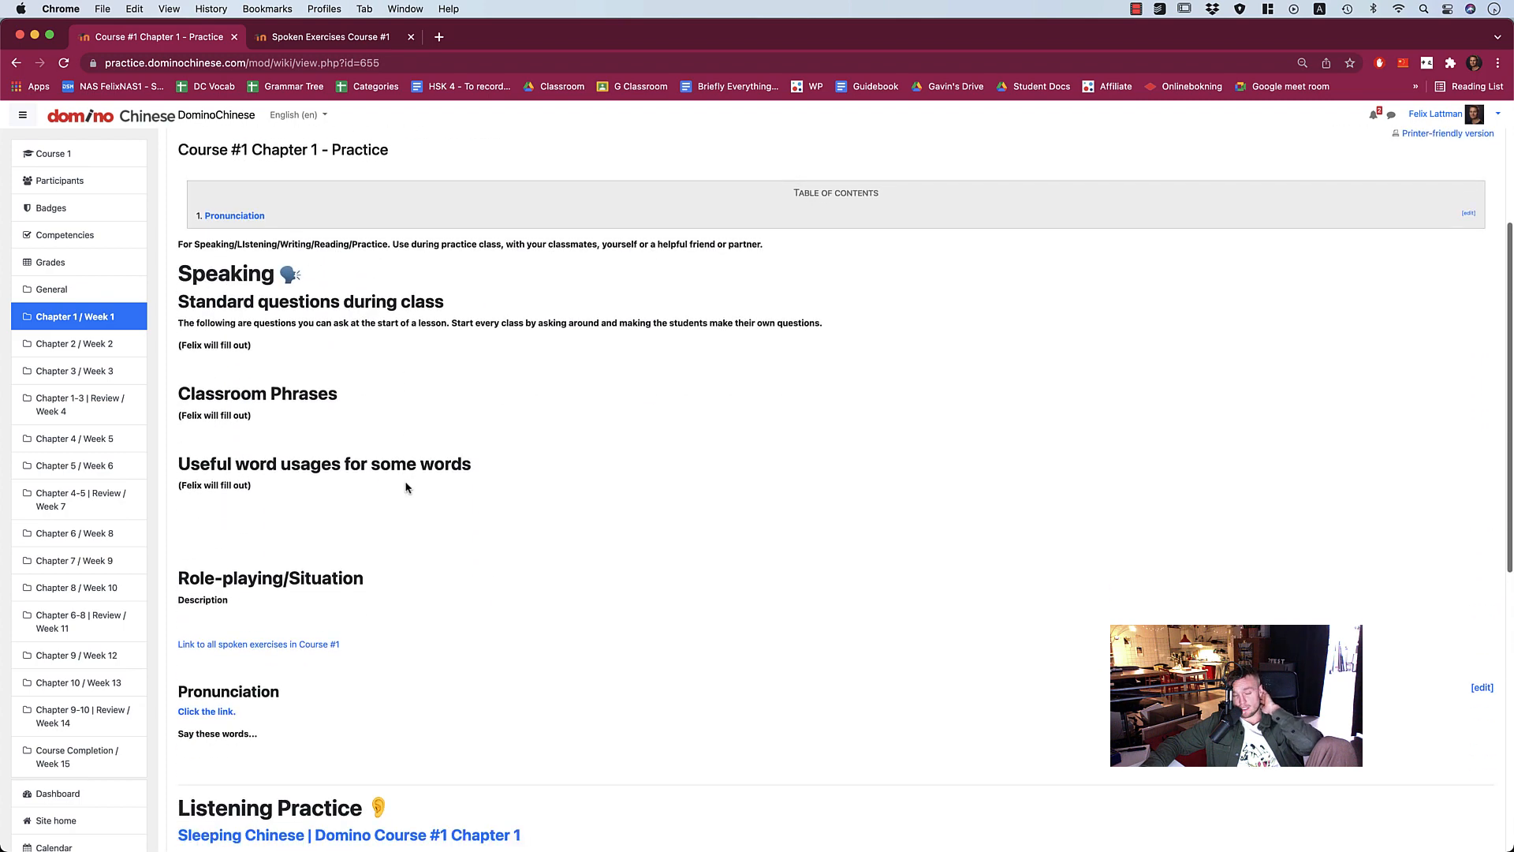
scroll(405, 487, "down", 4)
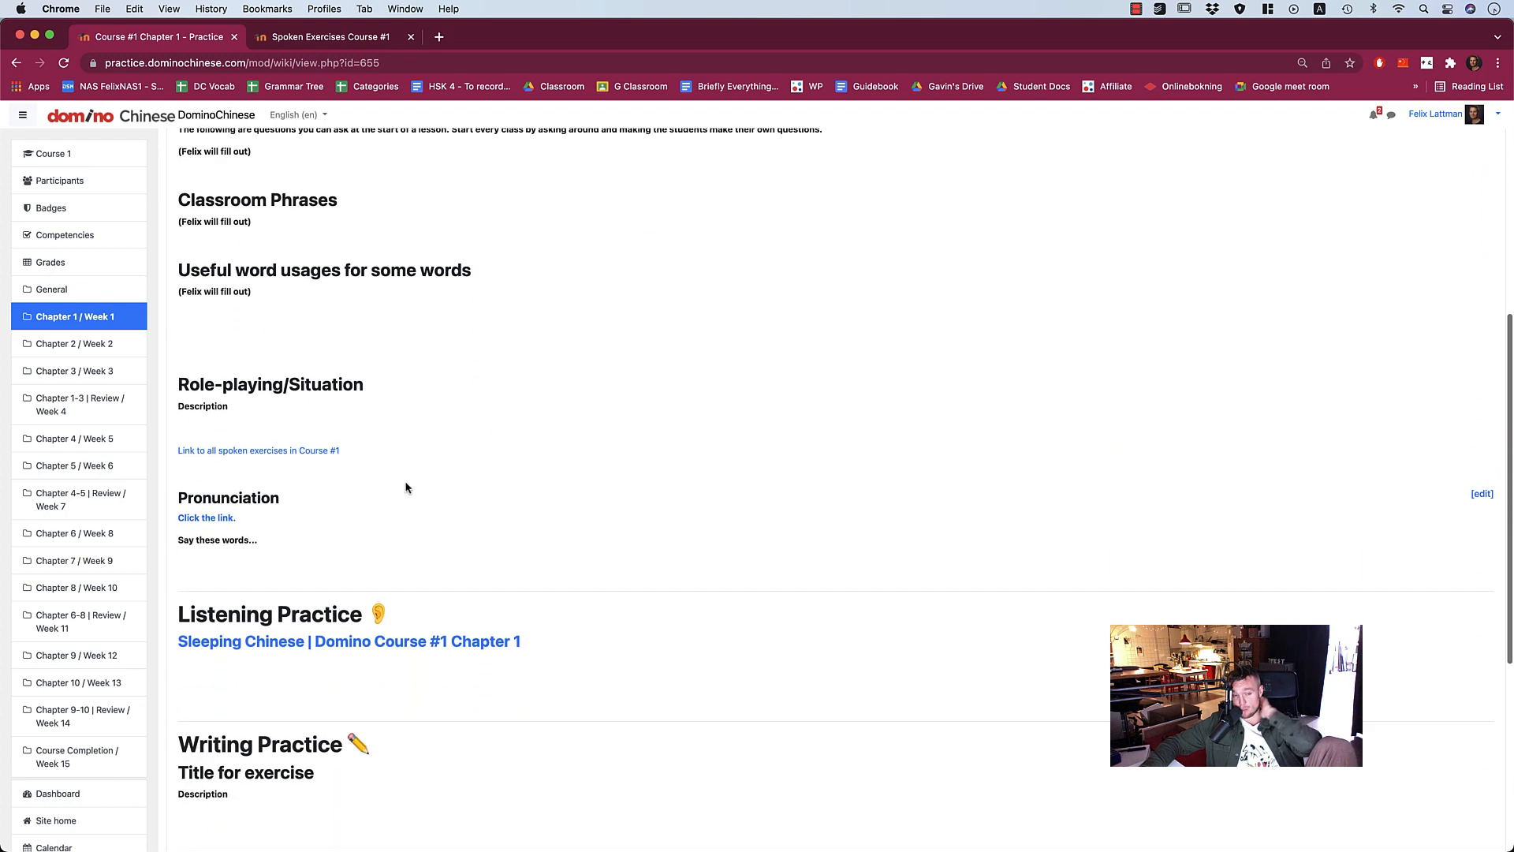
left_click_drag(230, 481, 337, 481)
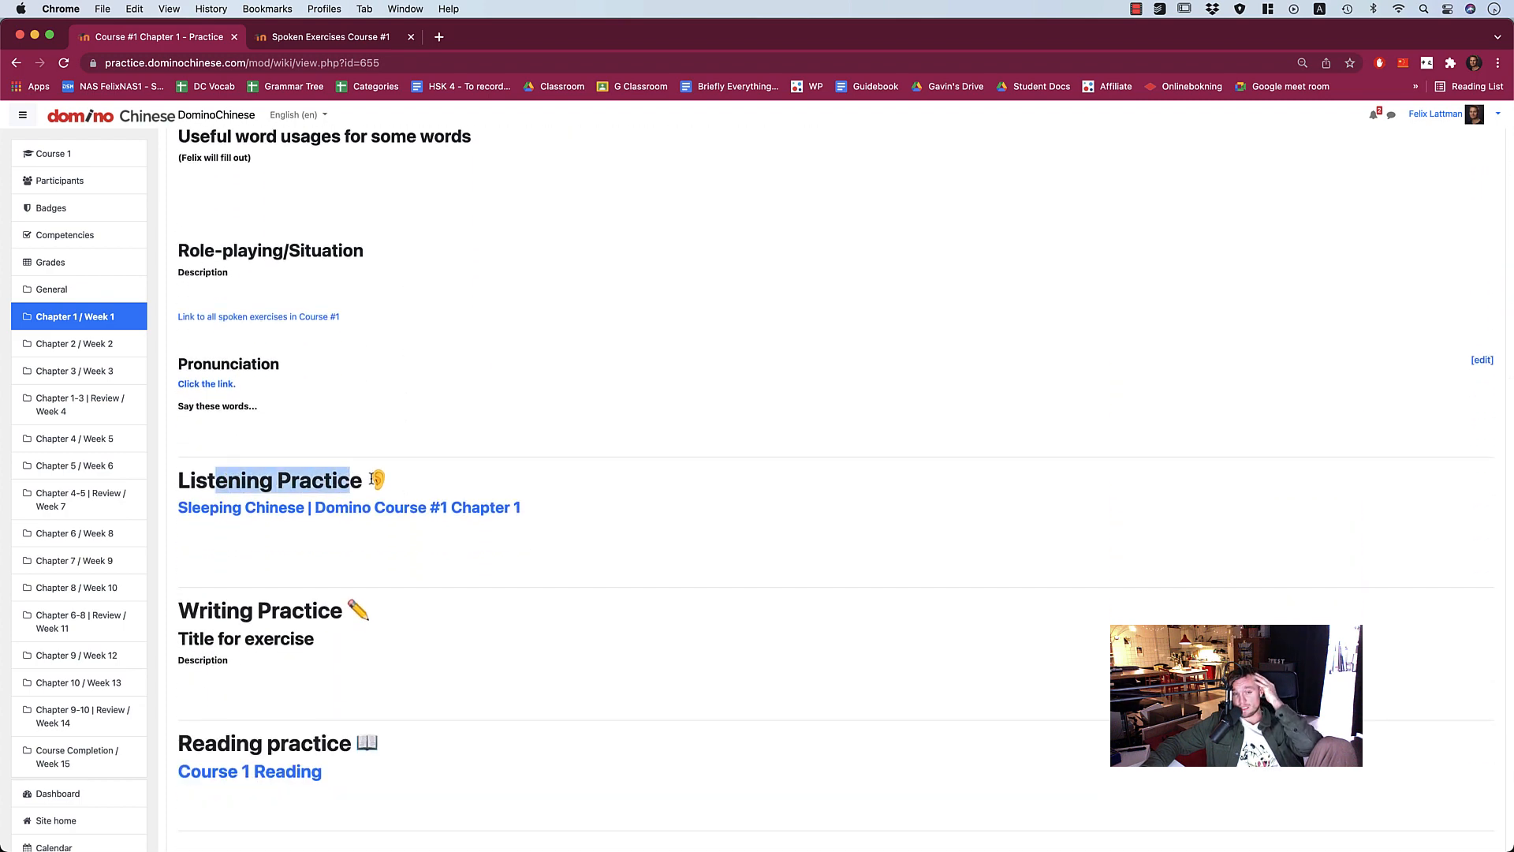
left_click_drag(426, 497, 579, 518)
scroll(375, 562, "down", 1)
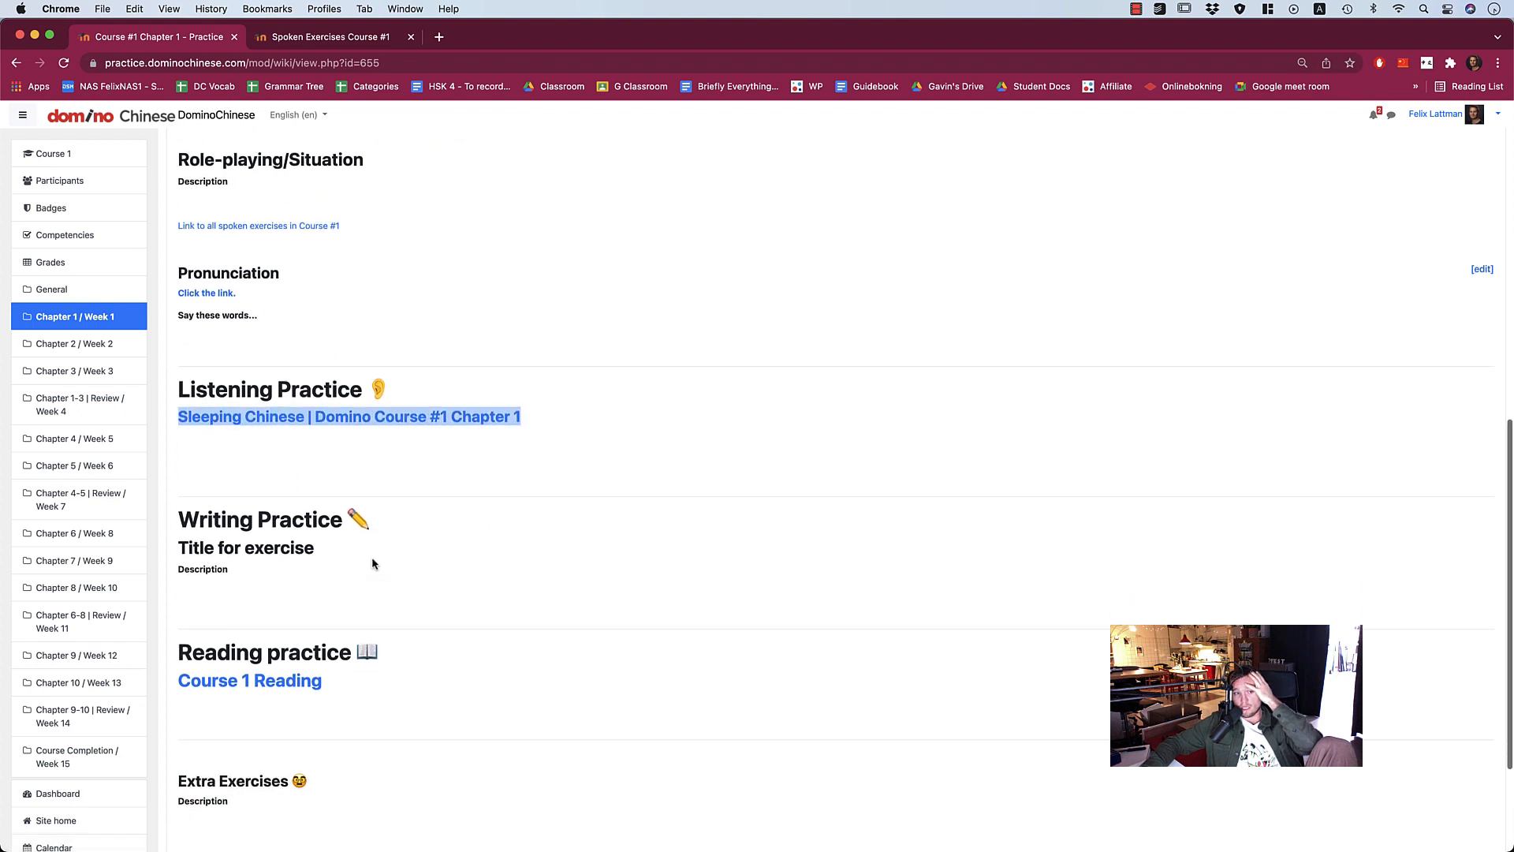
Examine the Writing Practice section and its exercise title placeholder.
left_click_drag(384, 526, 167, 530)
left_click_drag(327, 551, 199, 550)
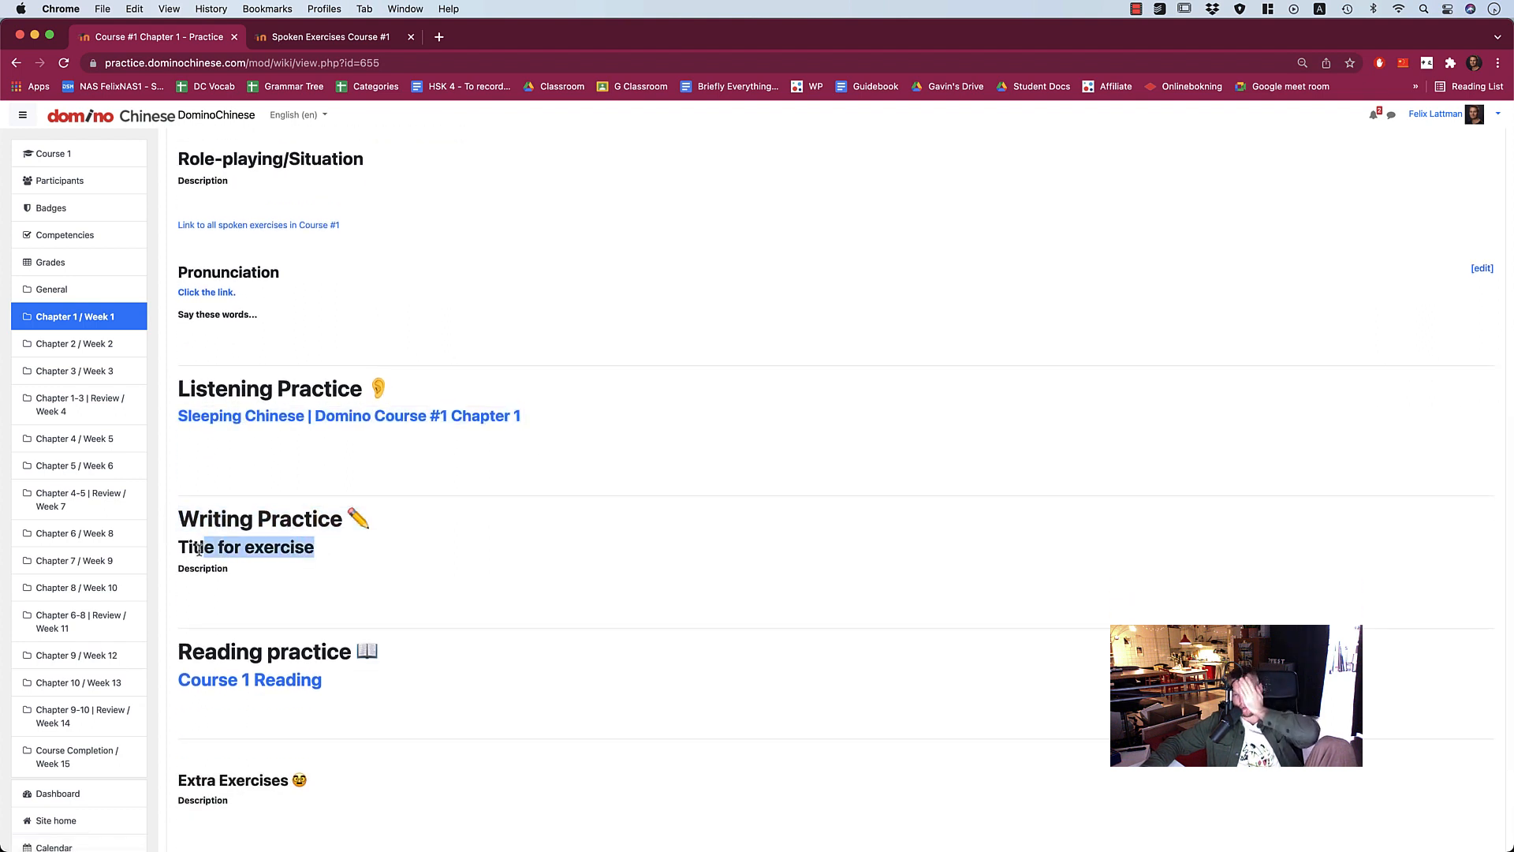
left_click(178, 552)
triple_click(287, 546)
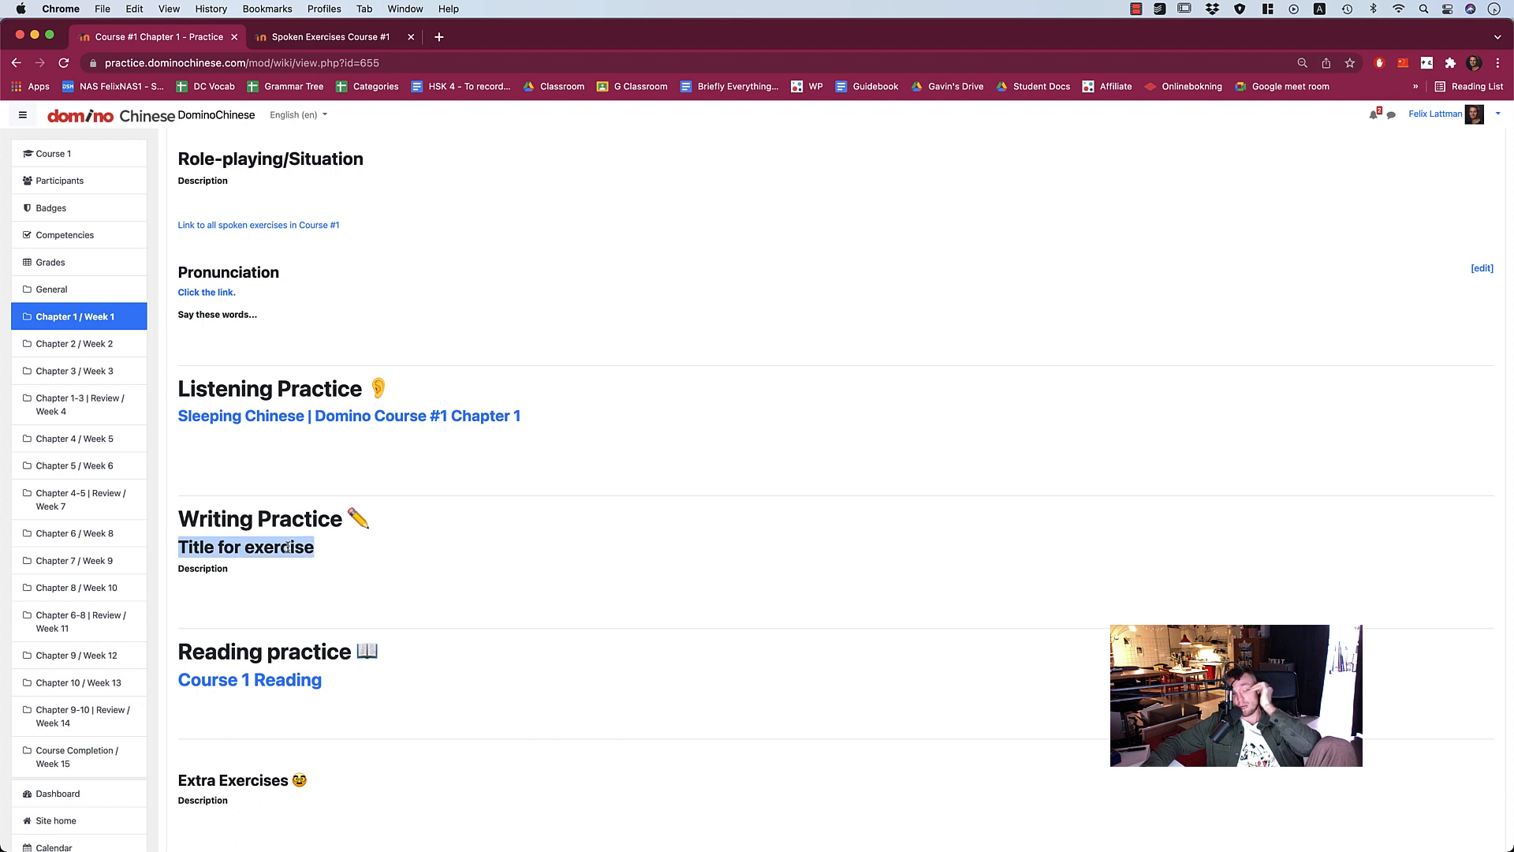
left_click_drag(262, 561, 174, 548)
Review the Reading practice section and open its Course 1 Reading page.
scroll(324, 582, "down", 2)
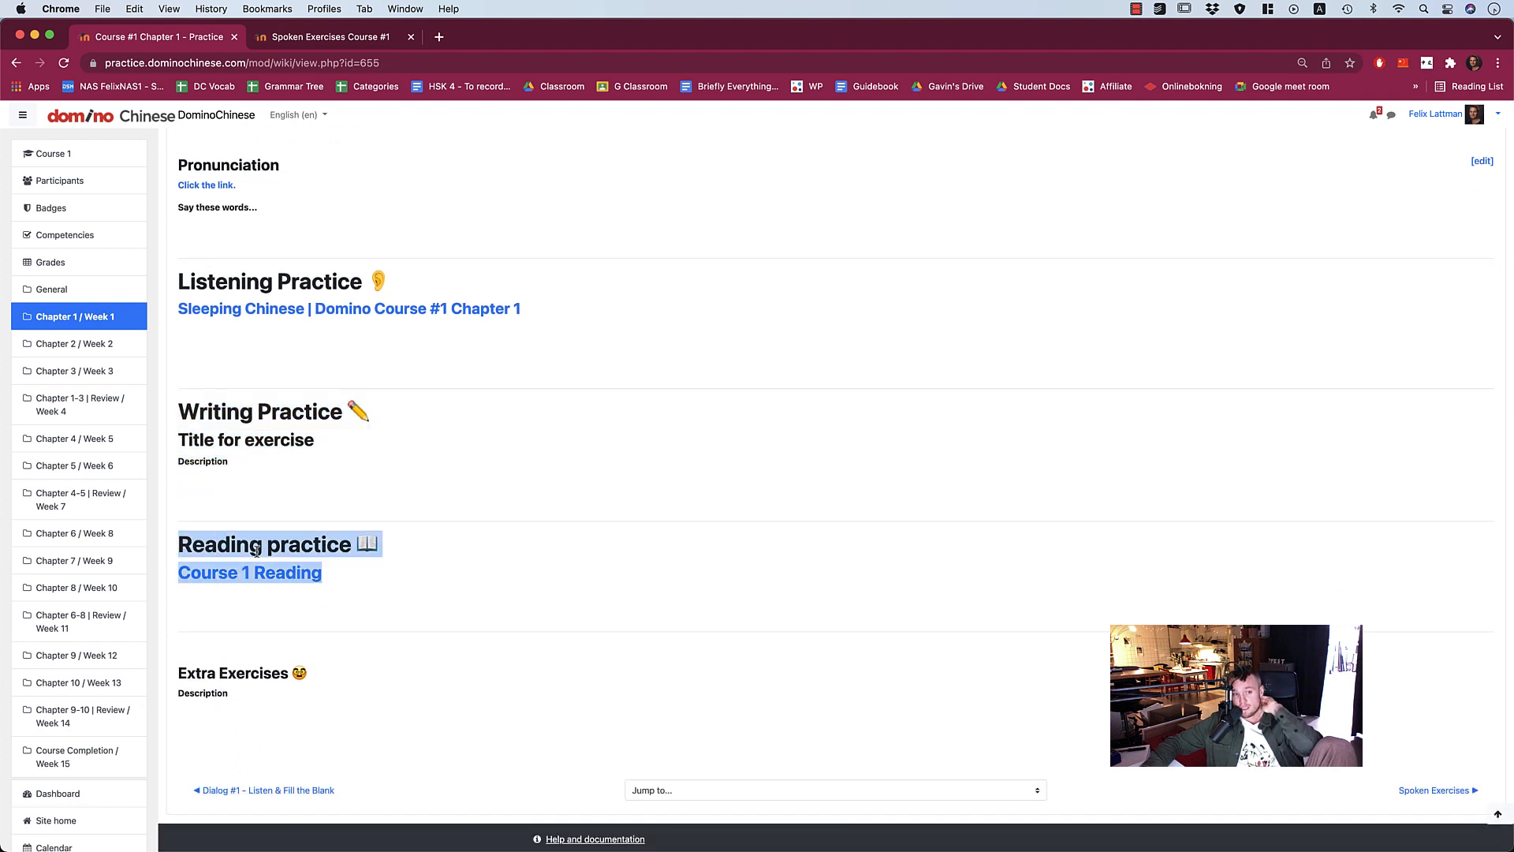
left_click(257, 551)
left_click(271, 577)
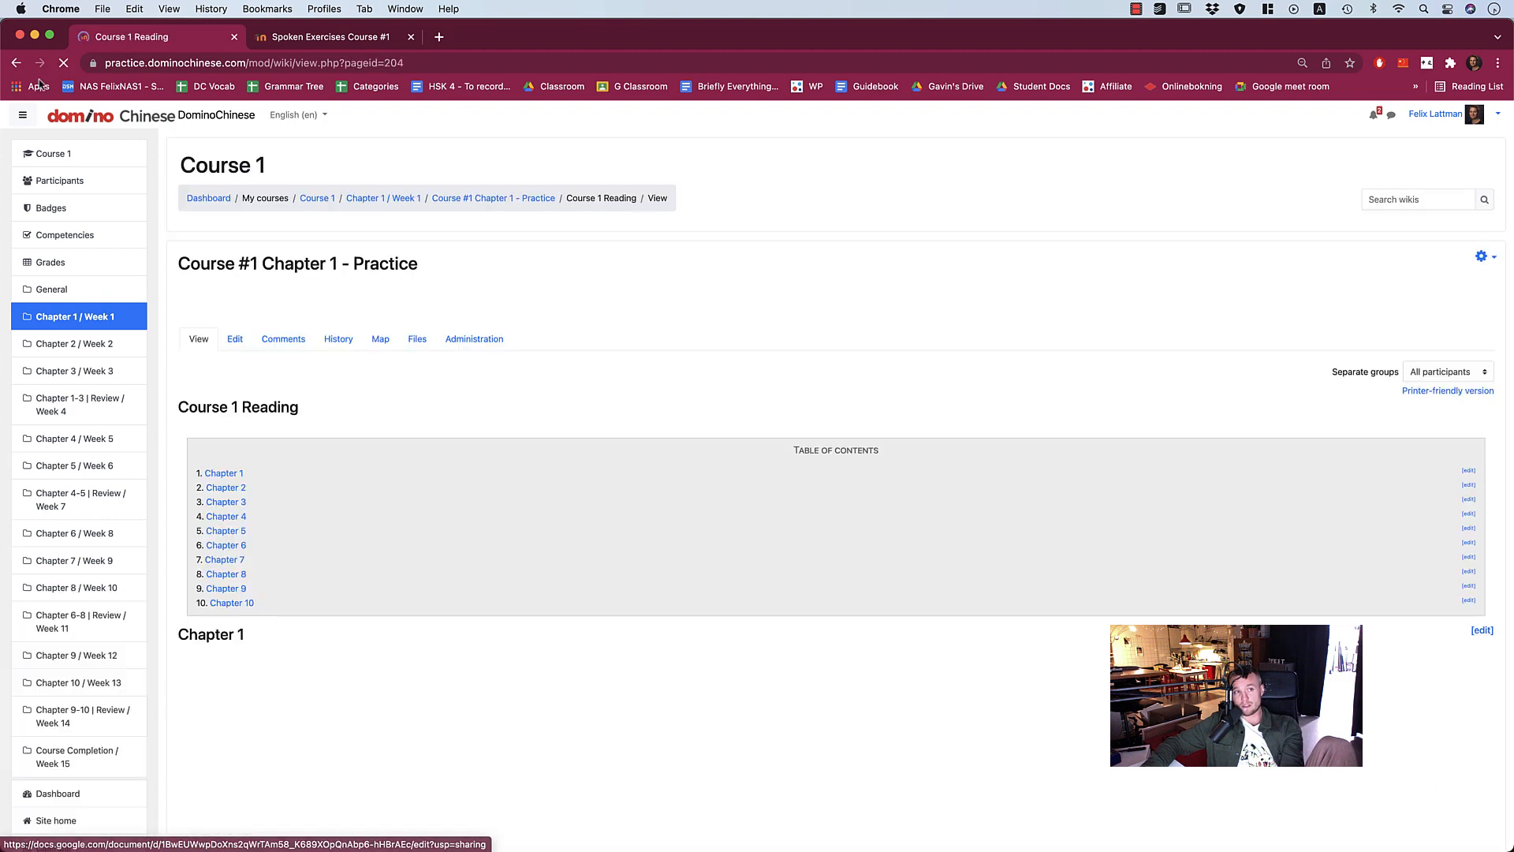
Go back from the Course 1 Reading page to the Chapter 1 - Practice wiki, leaving no duplicate copy open.
left_click(22, 62, "super")
left_click(476, 41)
key("XF86MonBrightnessDown")
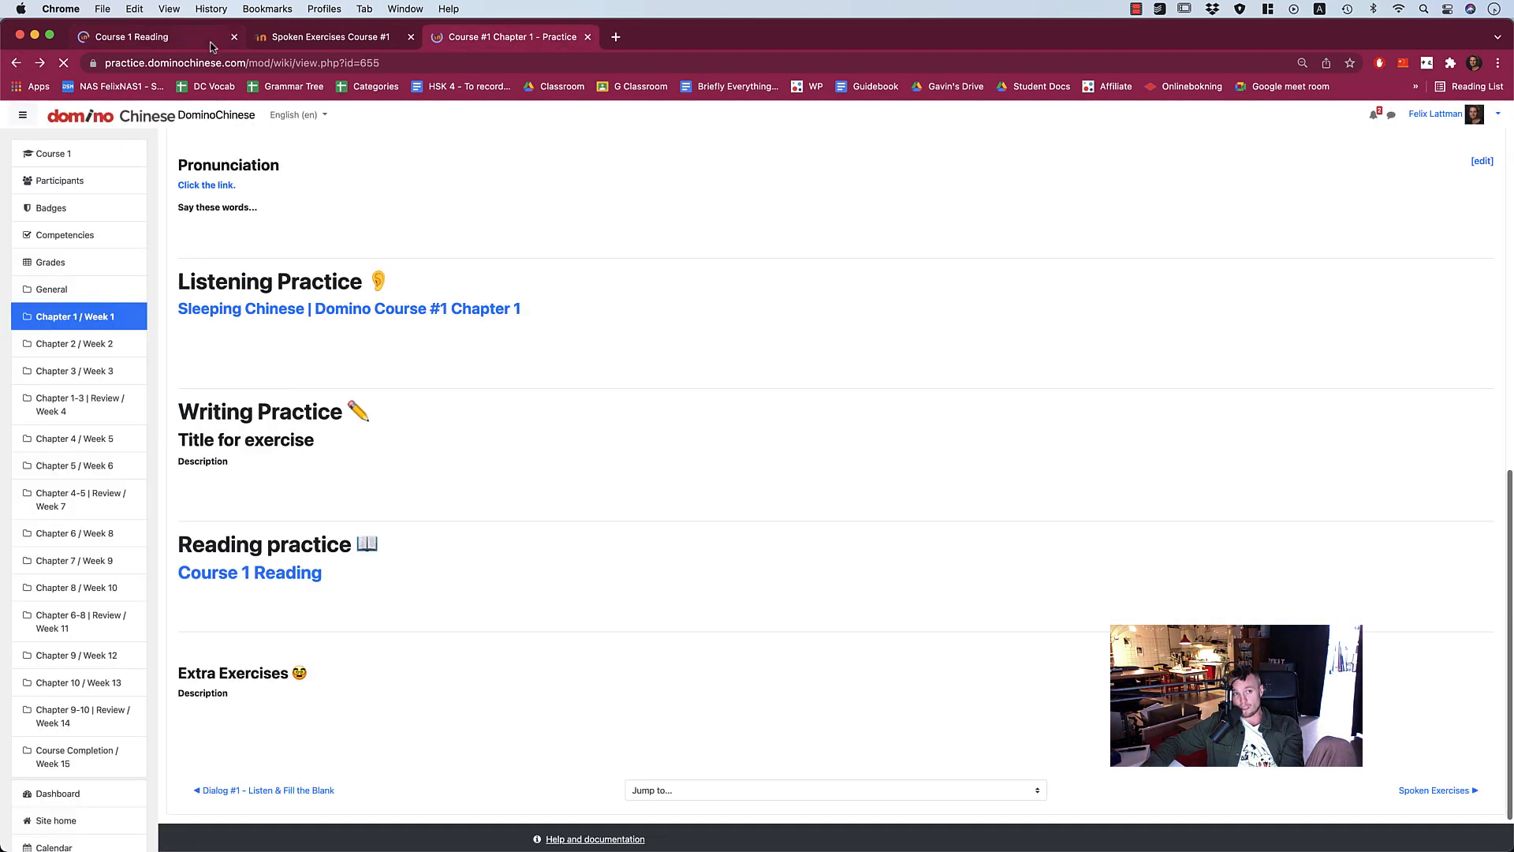
left_click(133, 37)
left_click(455, 37)
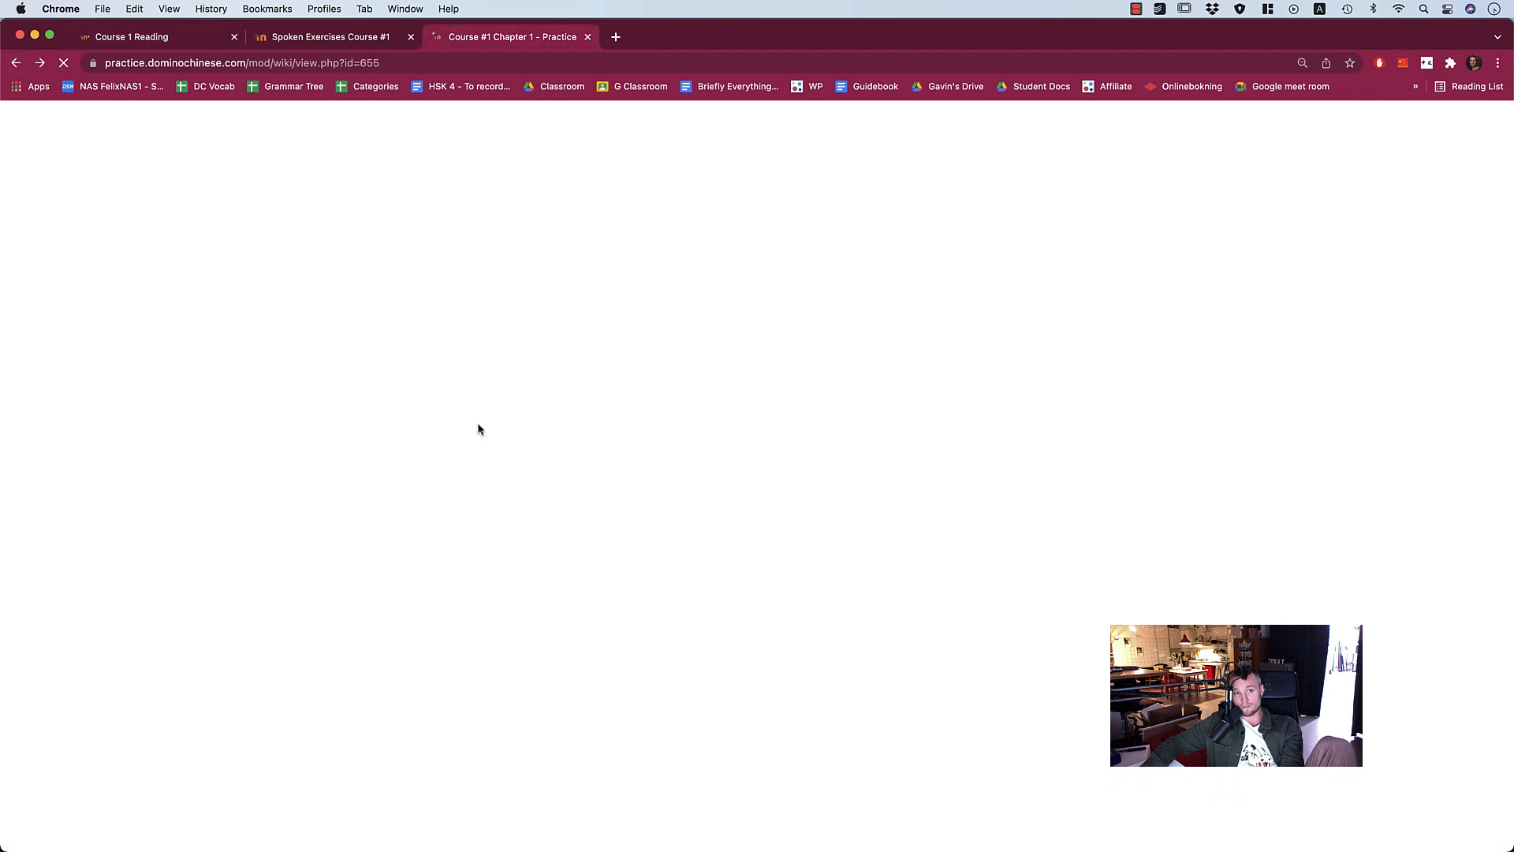
key("XF86MonBrightnessDown")
scroll(372, 436, "down", 1)
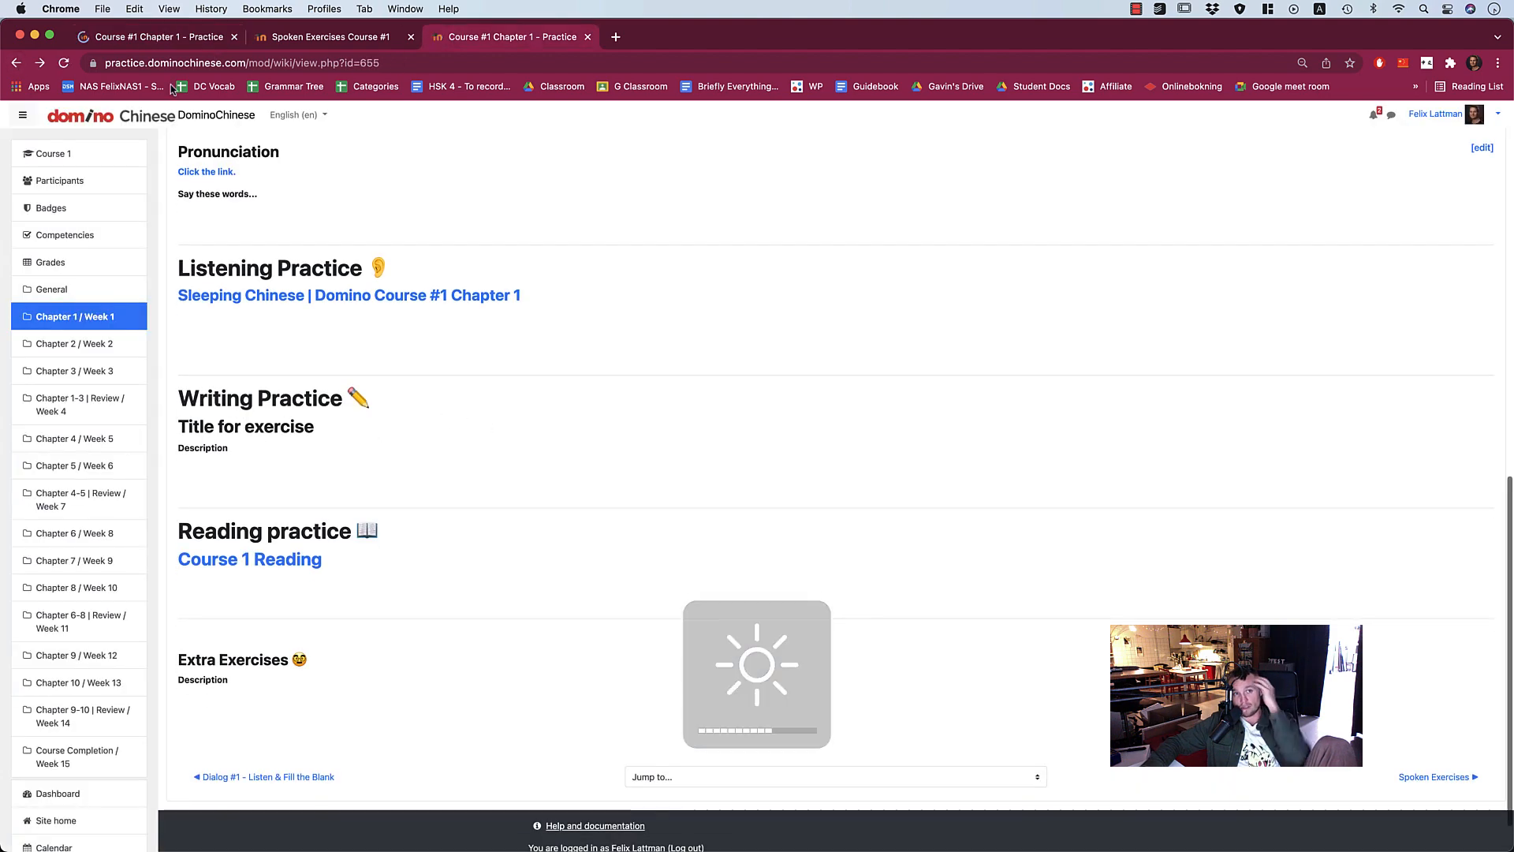
left_click(161, 39)
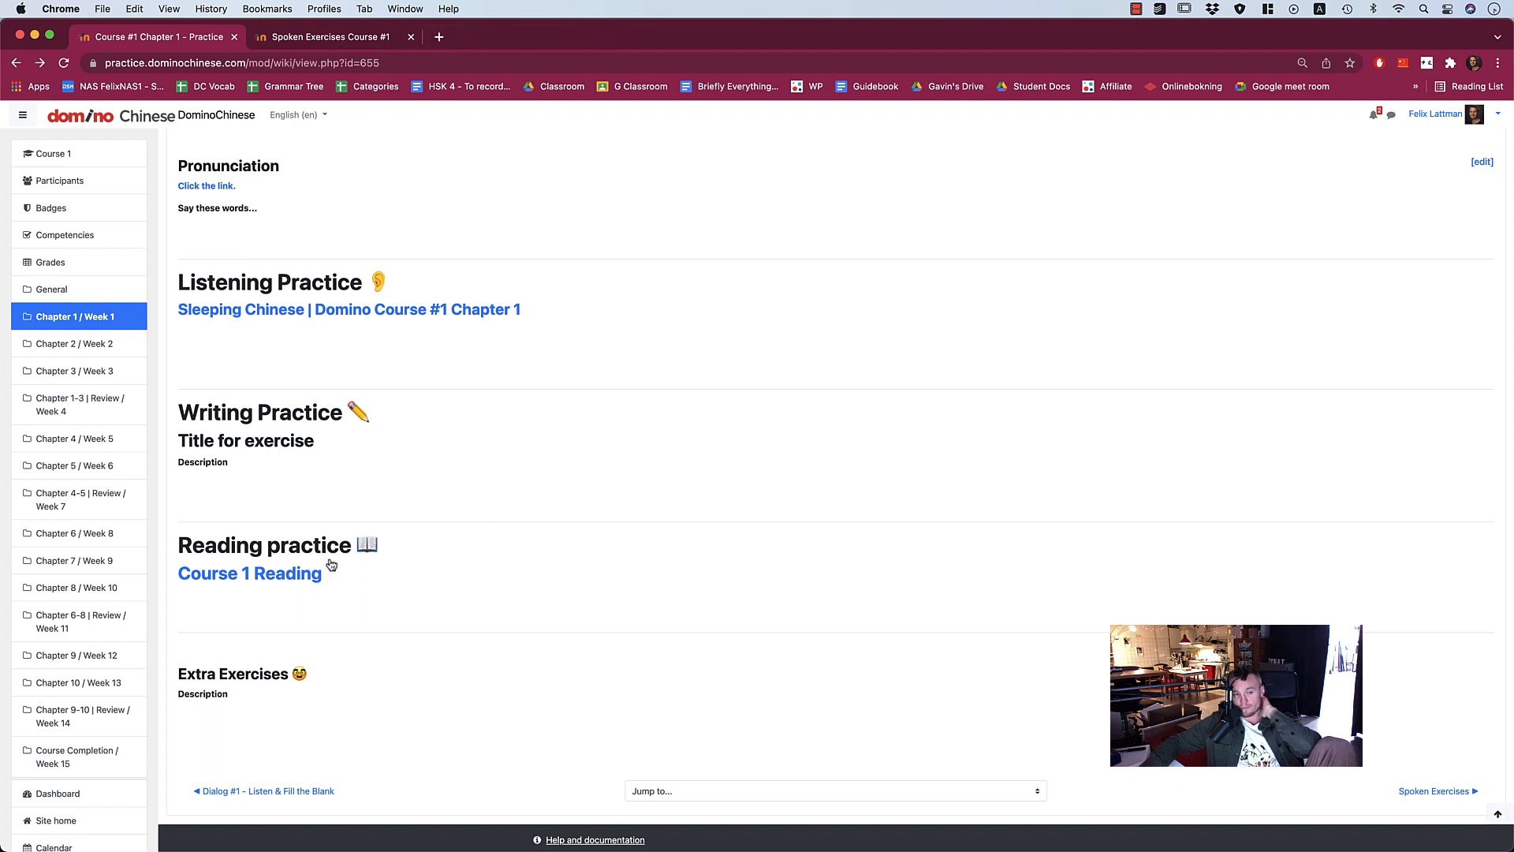
Examine the Extra Exercises section and recheck the Writing Practice exercise title and description.
left_click_drag(164, 691, 167, 679)
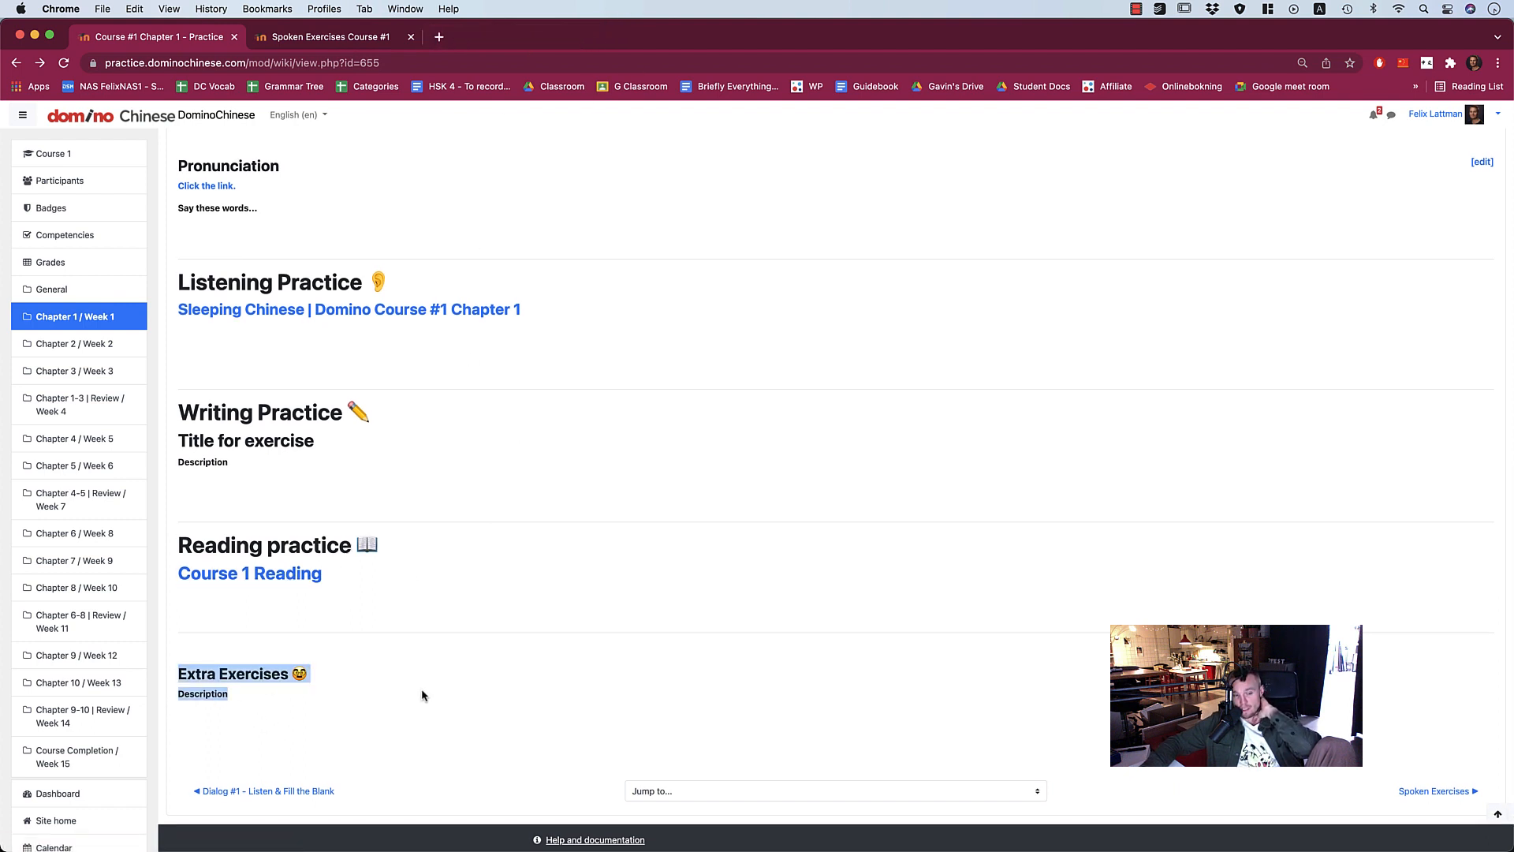
left_click(423, 693)
scroll(423, 693, "up", 5)
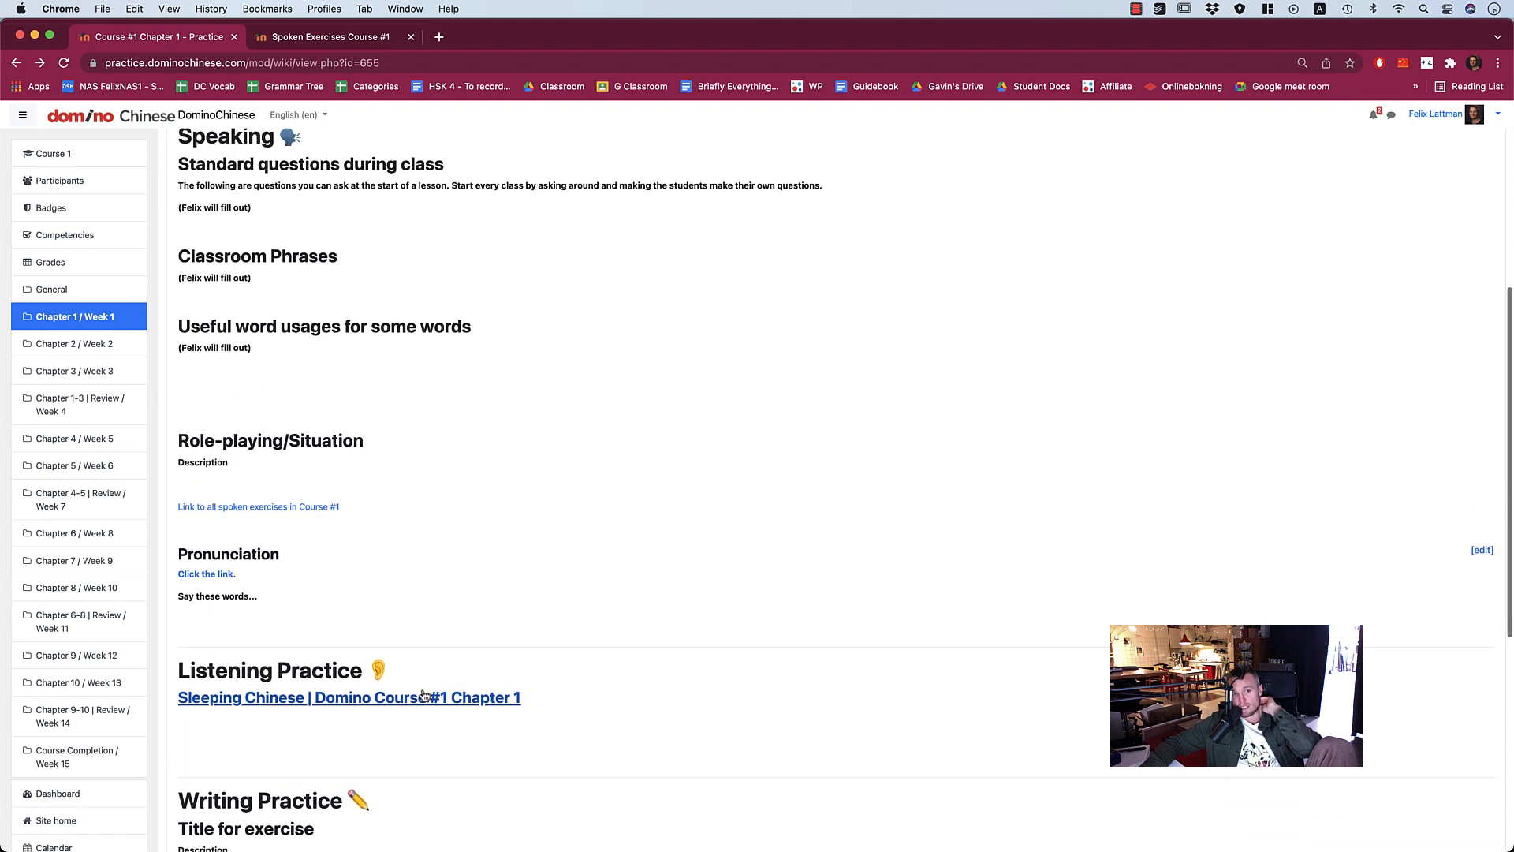
scroll(423, 693, "down", 3)
left_click_drag(422, 693, 181, 686)
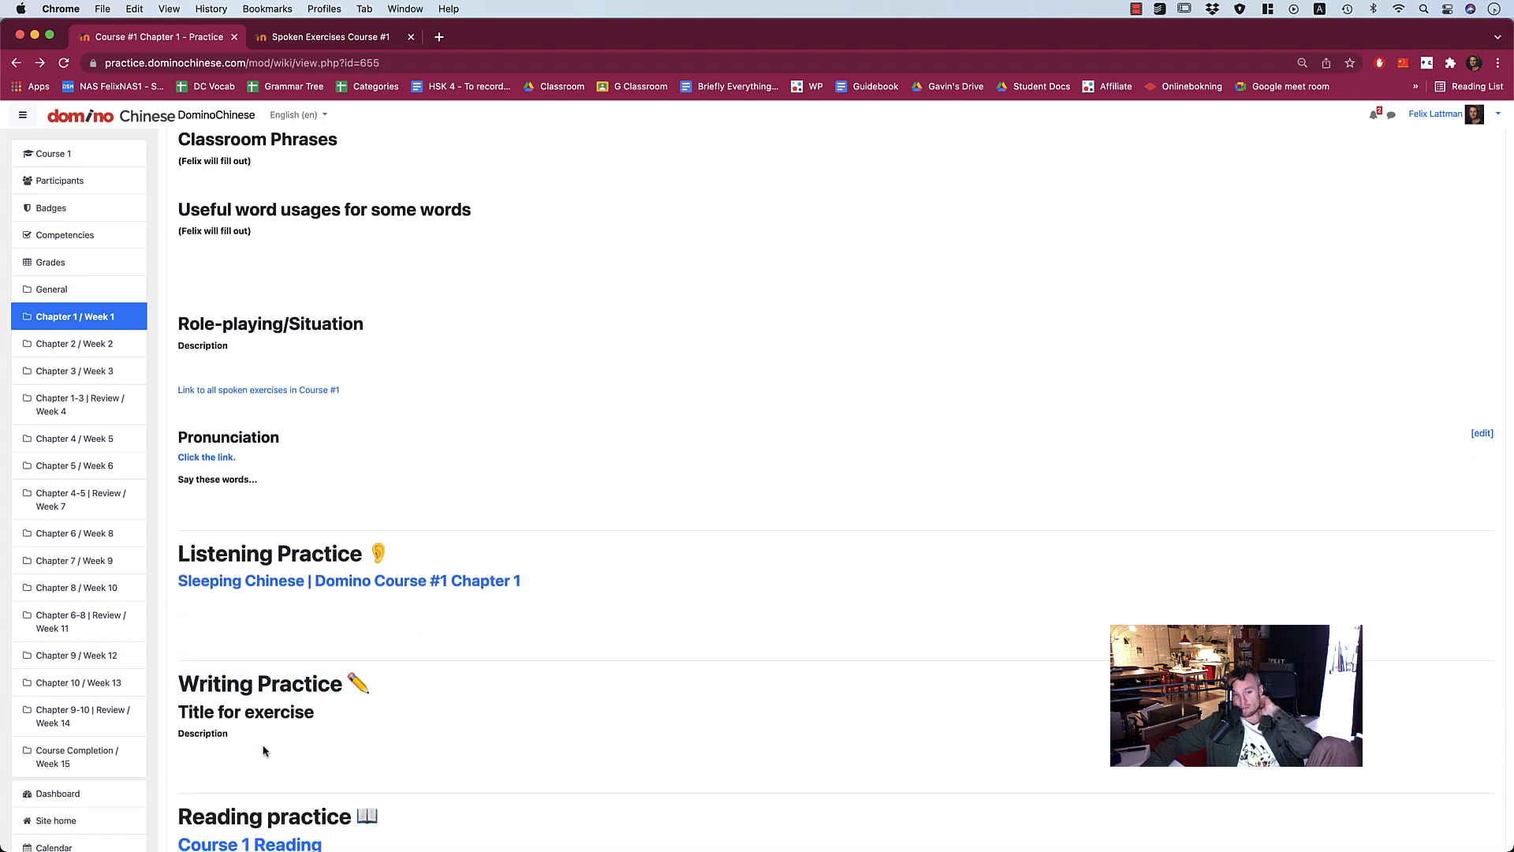
left_click_drag(263, 749, 163, 701)
Review the Role-playing/Situation and Pronunciation sections, and reopen the linked Spoken Exercises Course #1 page.
scroll(236, 678, "up", 5)
scroll(257, 645, "down", 1)
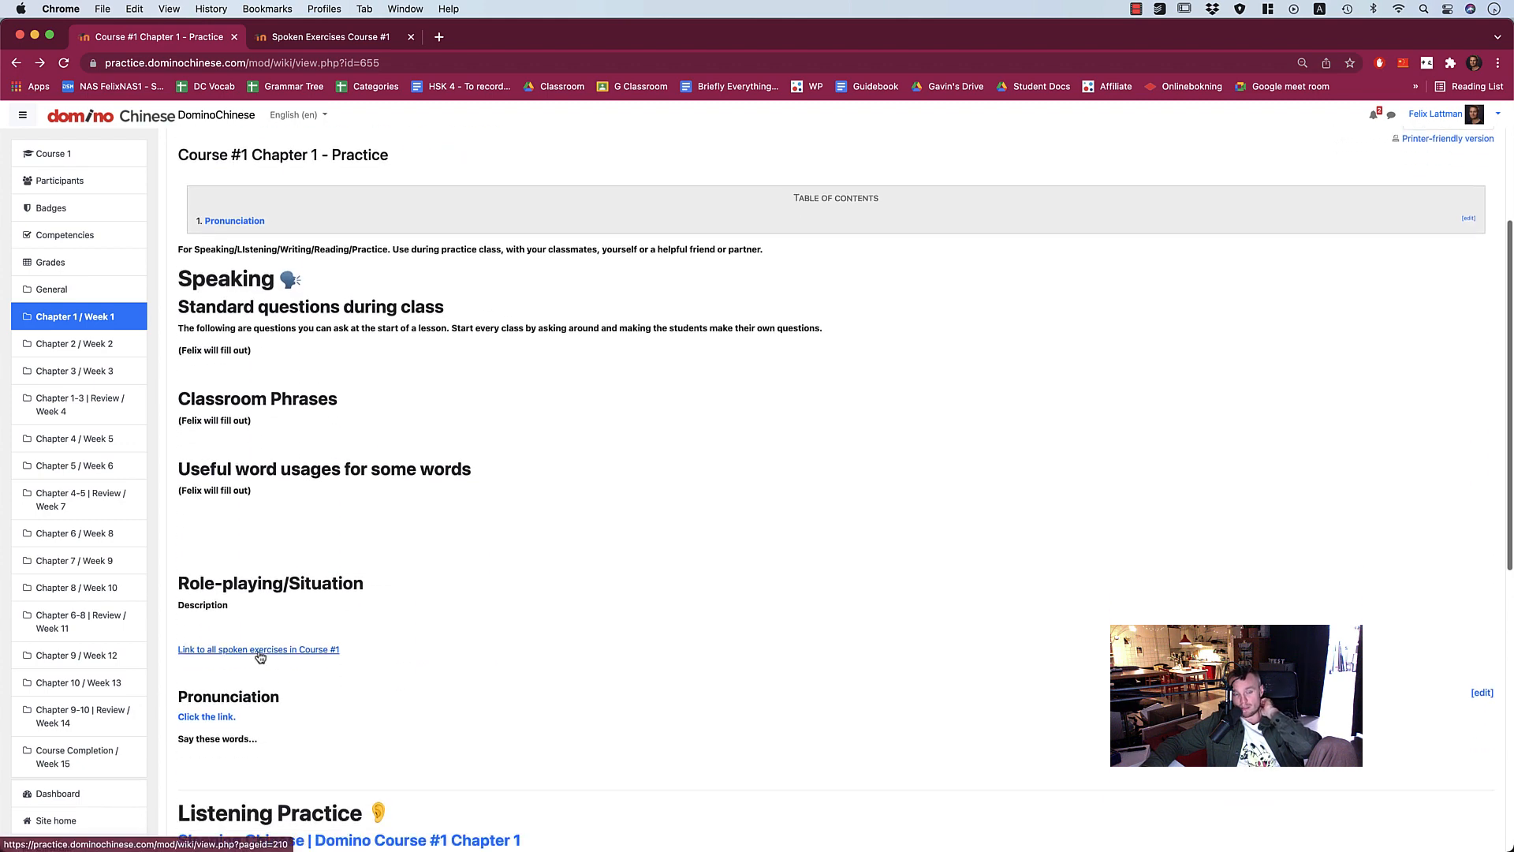
left_click_drag(307, 740, 172, 591)
left_click(339, 691)
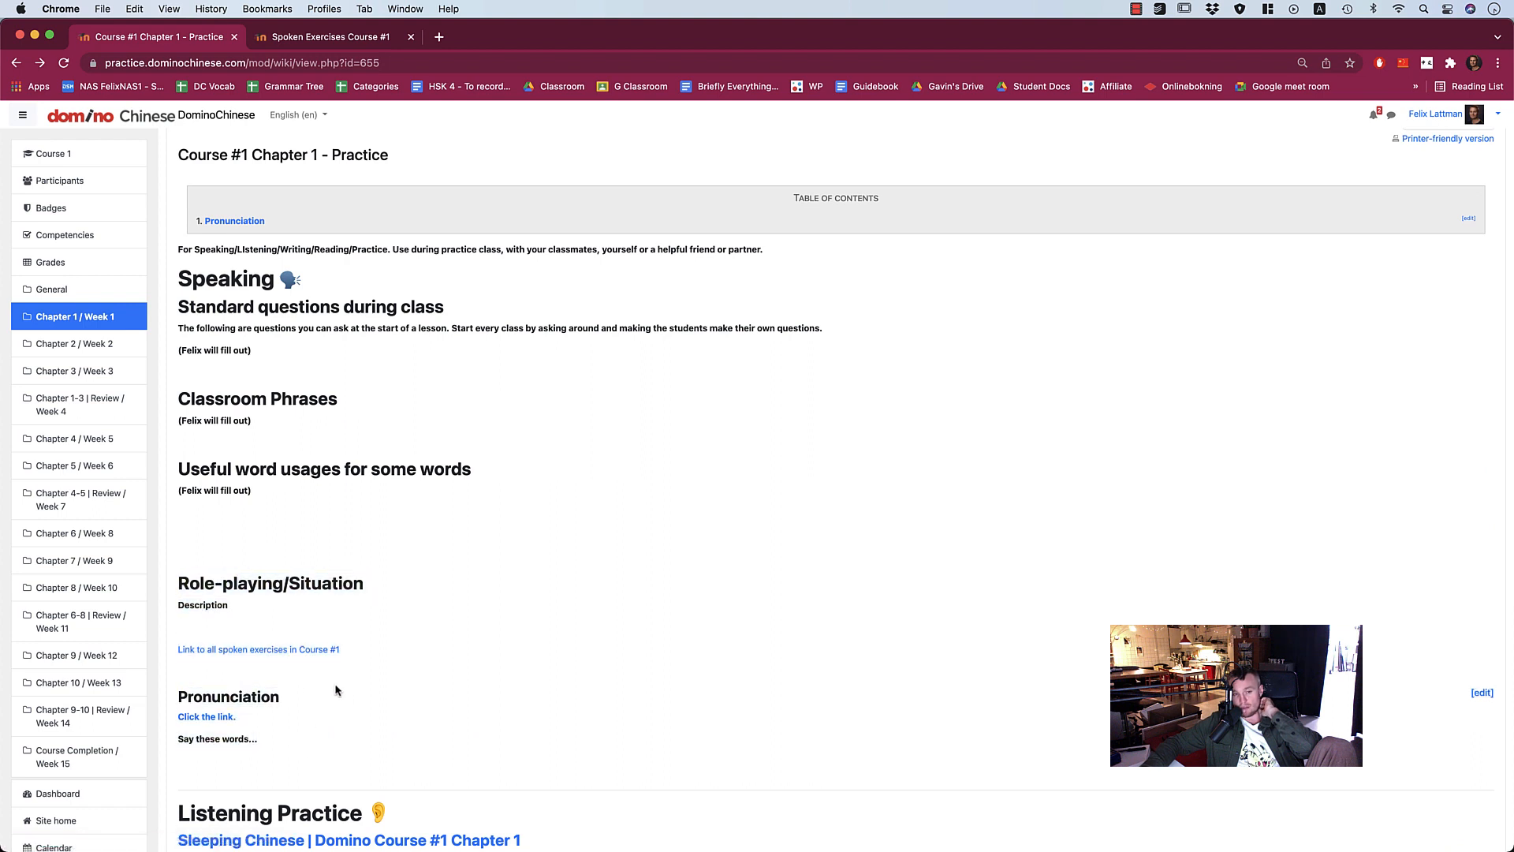
left_click(287, 650)
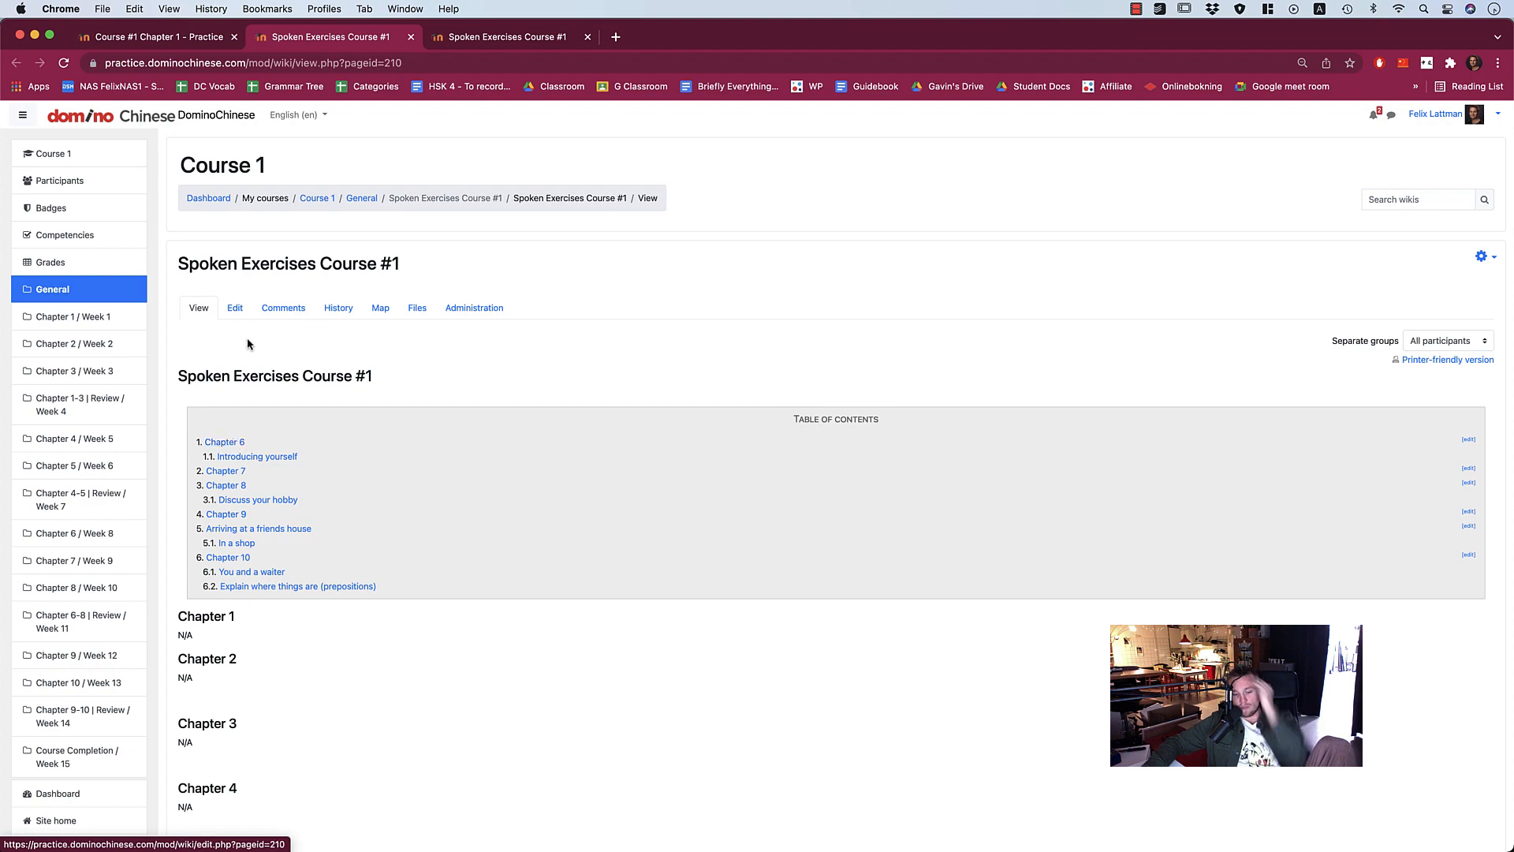
Place the wiki window beside the Course #xx Chapter xx - PracticeWiki document in Google Docs and examine the document's opening up to heading 1.1.
key("ctrl+alt+Right")
left_click(265, 358)
scroll(502, 426, "up", 20)
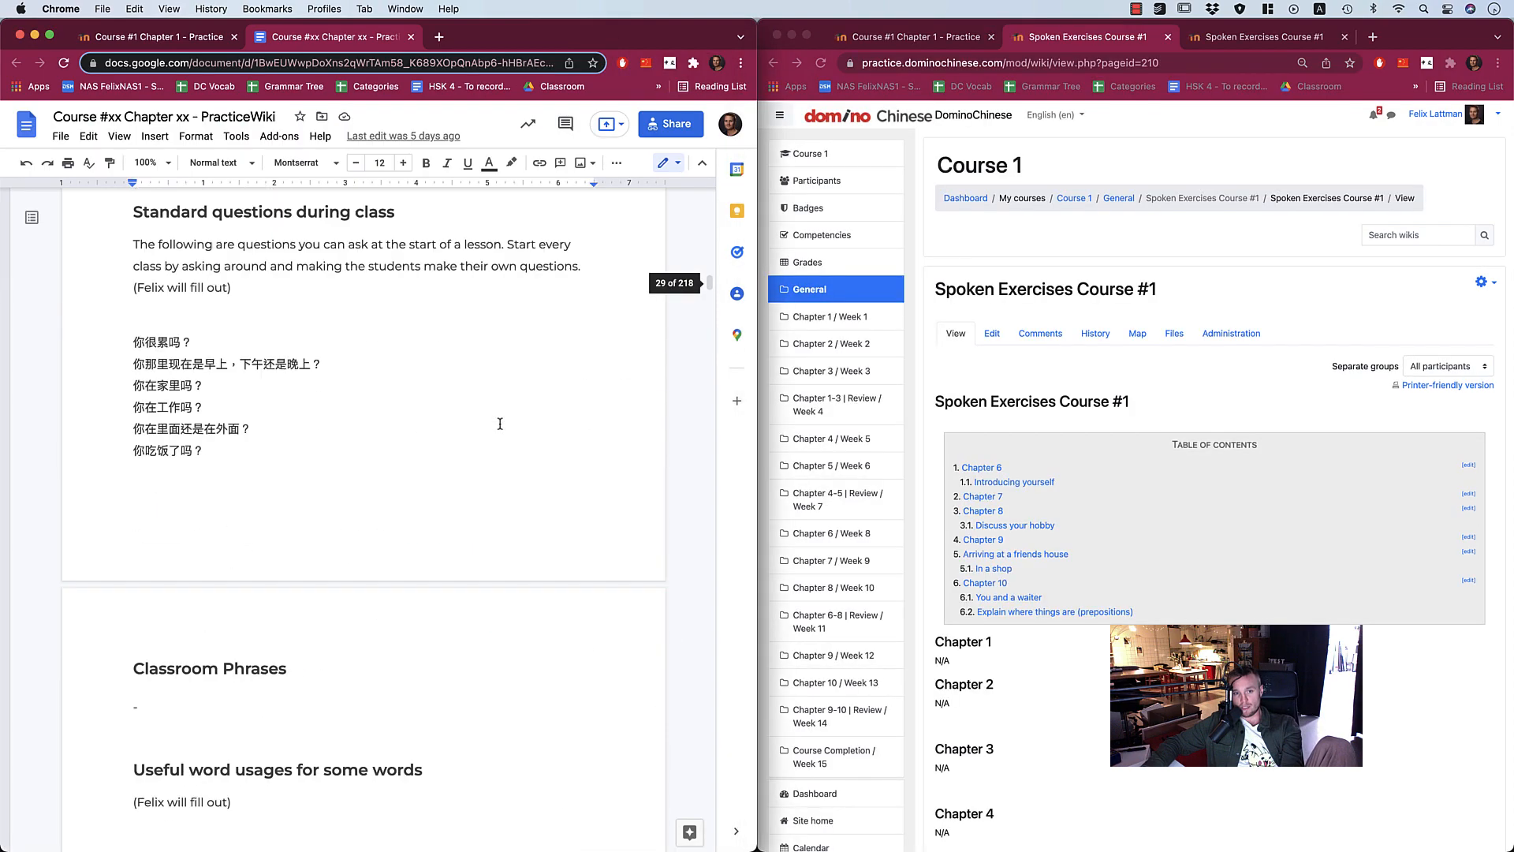
scroll(645, 341, "up", 20)
key("XF86MonBrightnessUp")
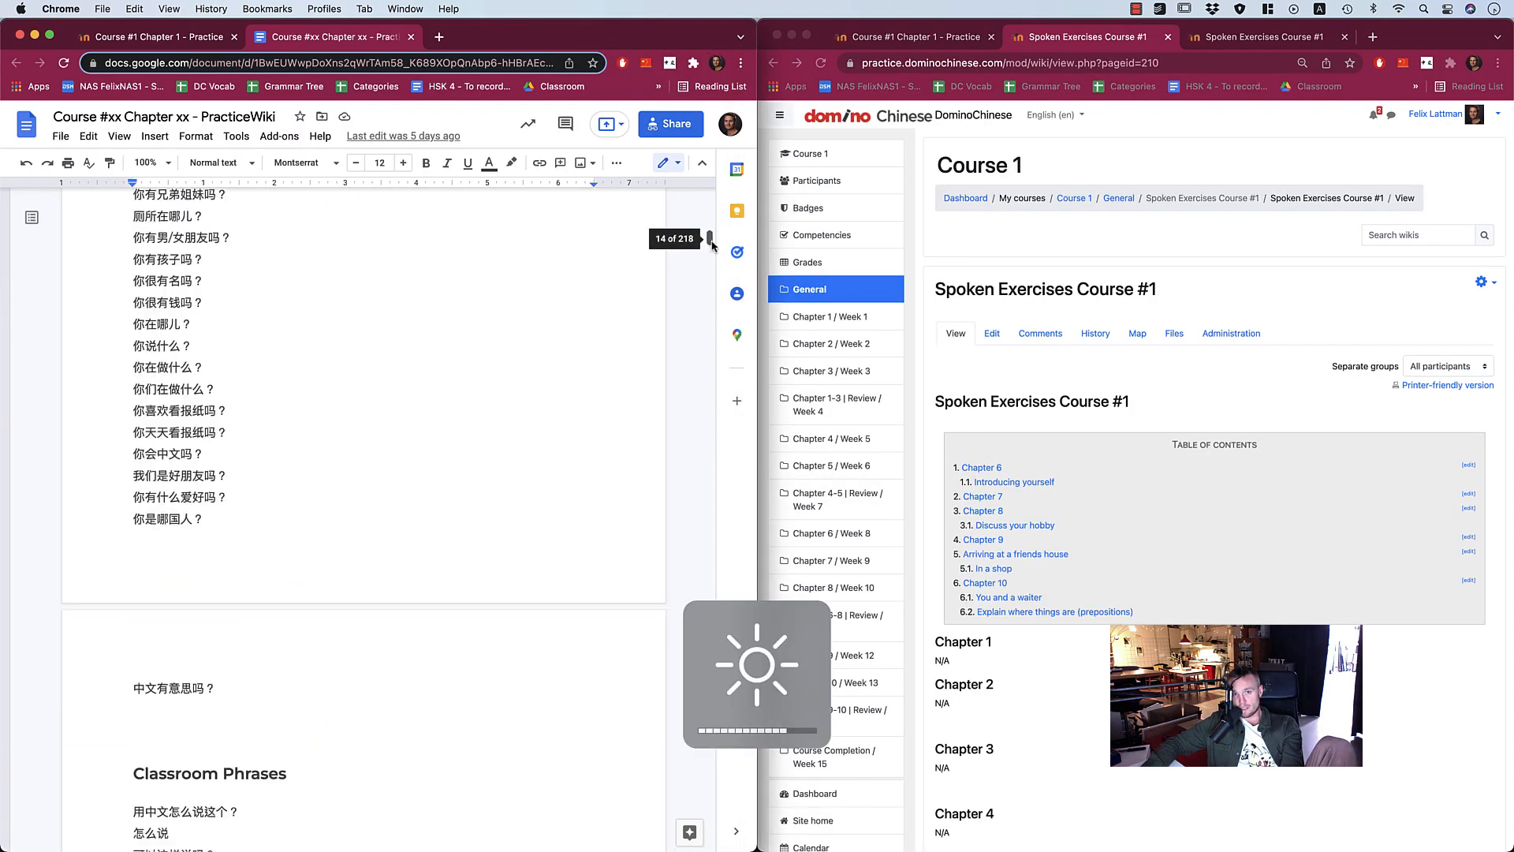
scroll(389, 436, "down", 15)
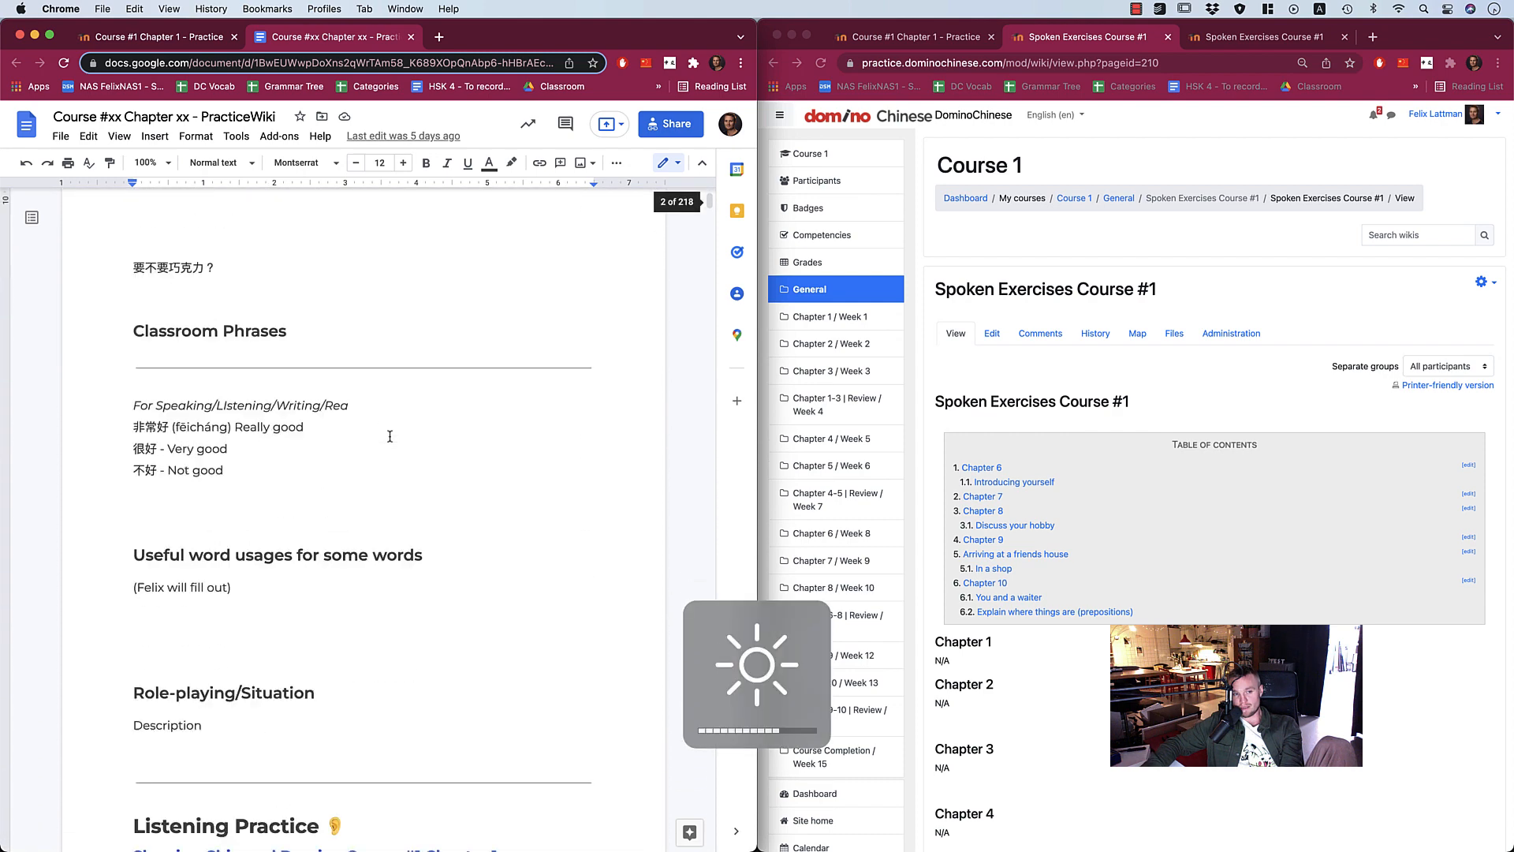
scroll(389, 436, "up", 10)
left_click_drag(90, 577, 192, 575)
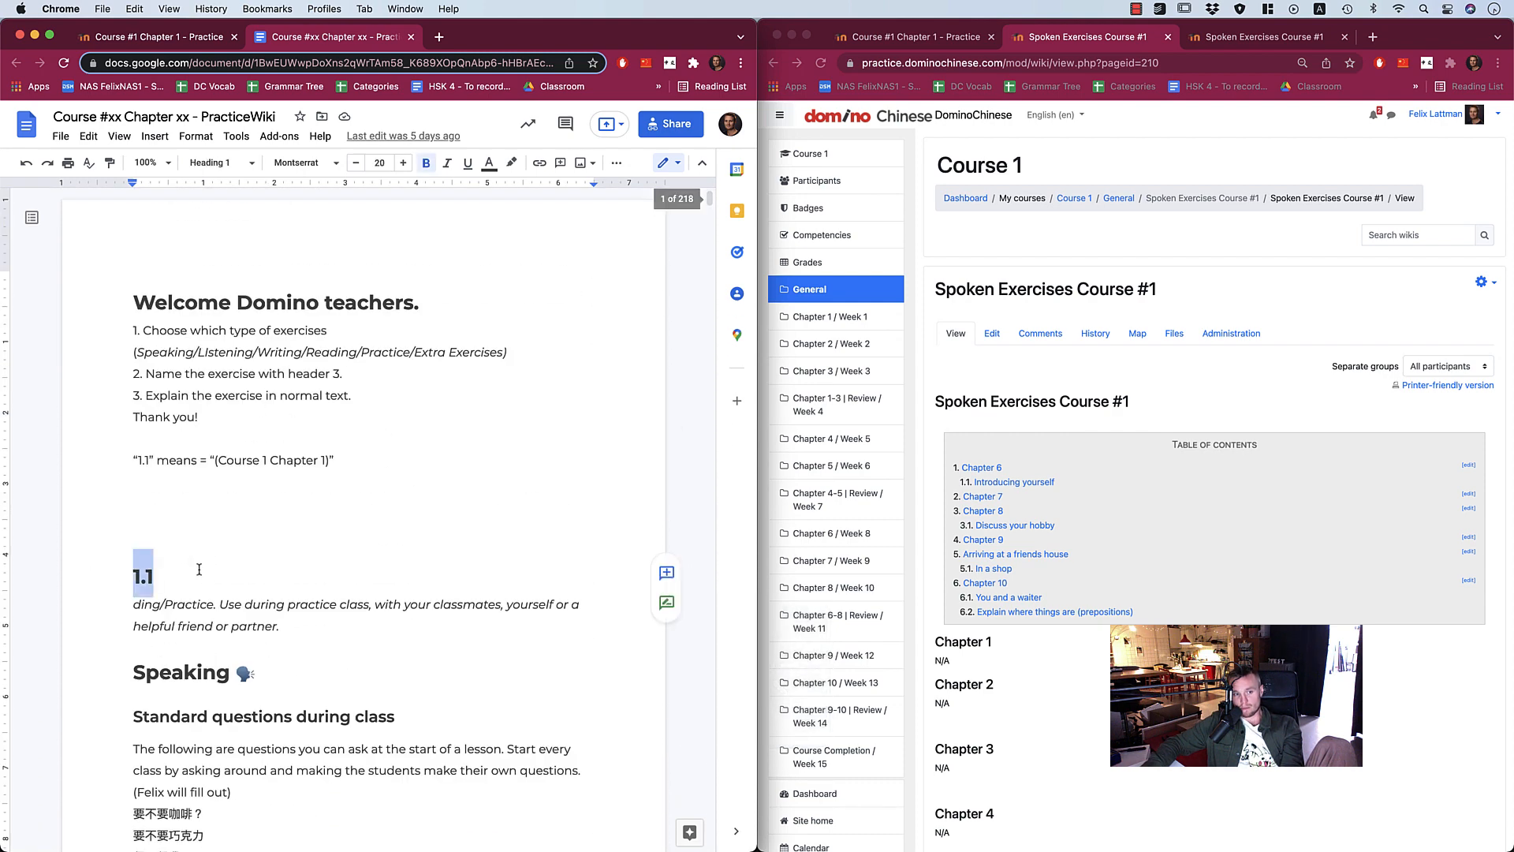
Find the Role-playing/Situation section under 1.1 in the document and highlight its title and description.
scroll(224, 569, "down", 5)
scroll(225, 569, "down", 9)
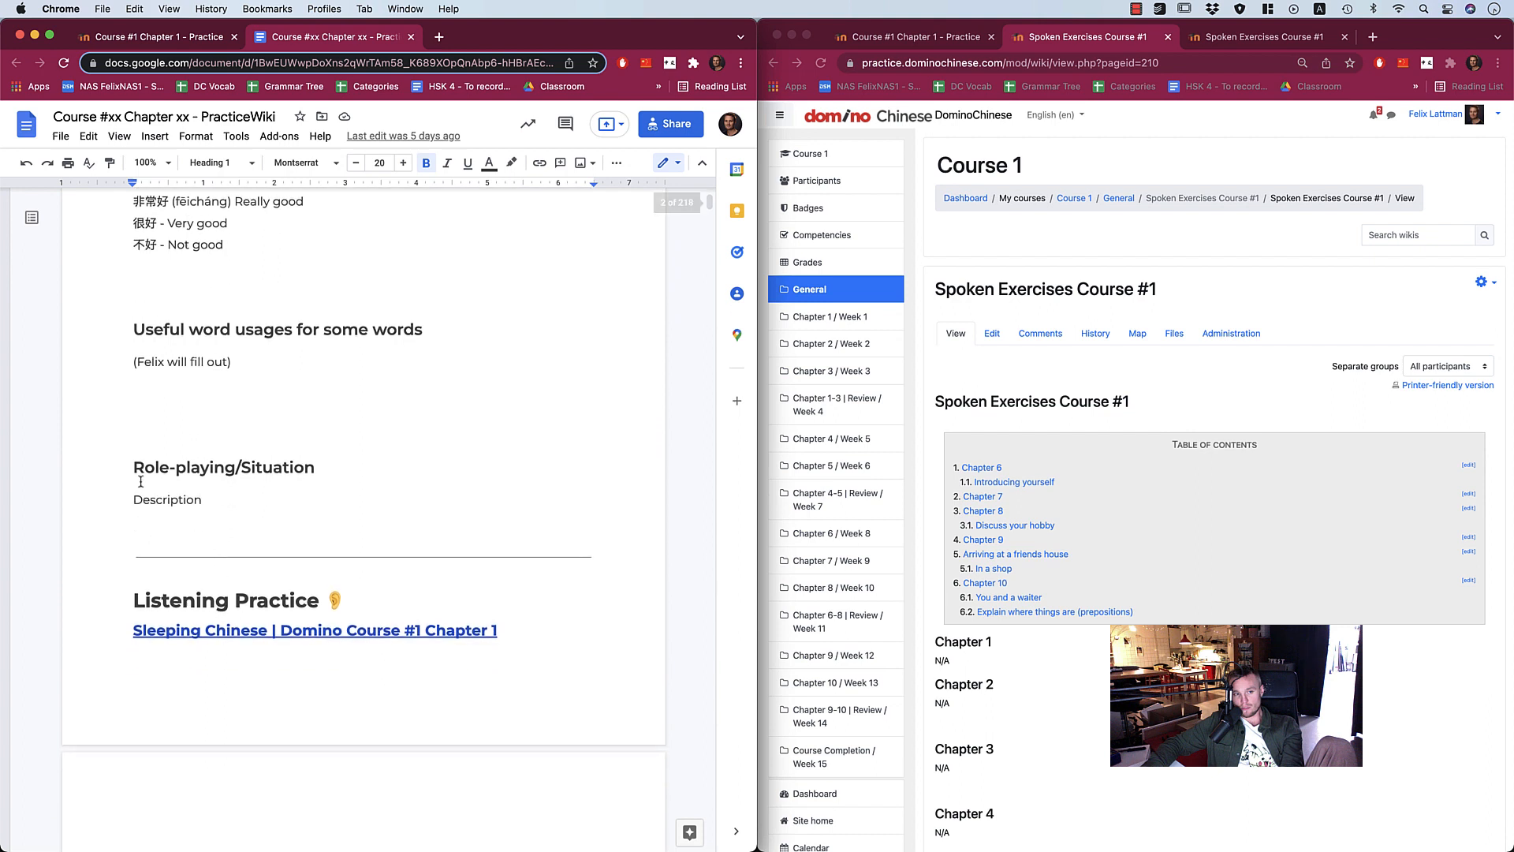
left_click_drag(98, 430, 405, 507)
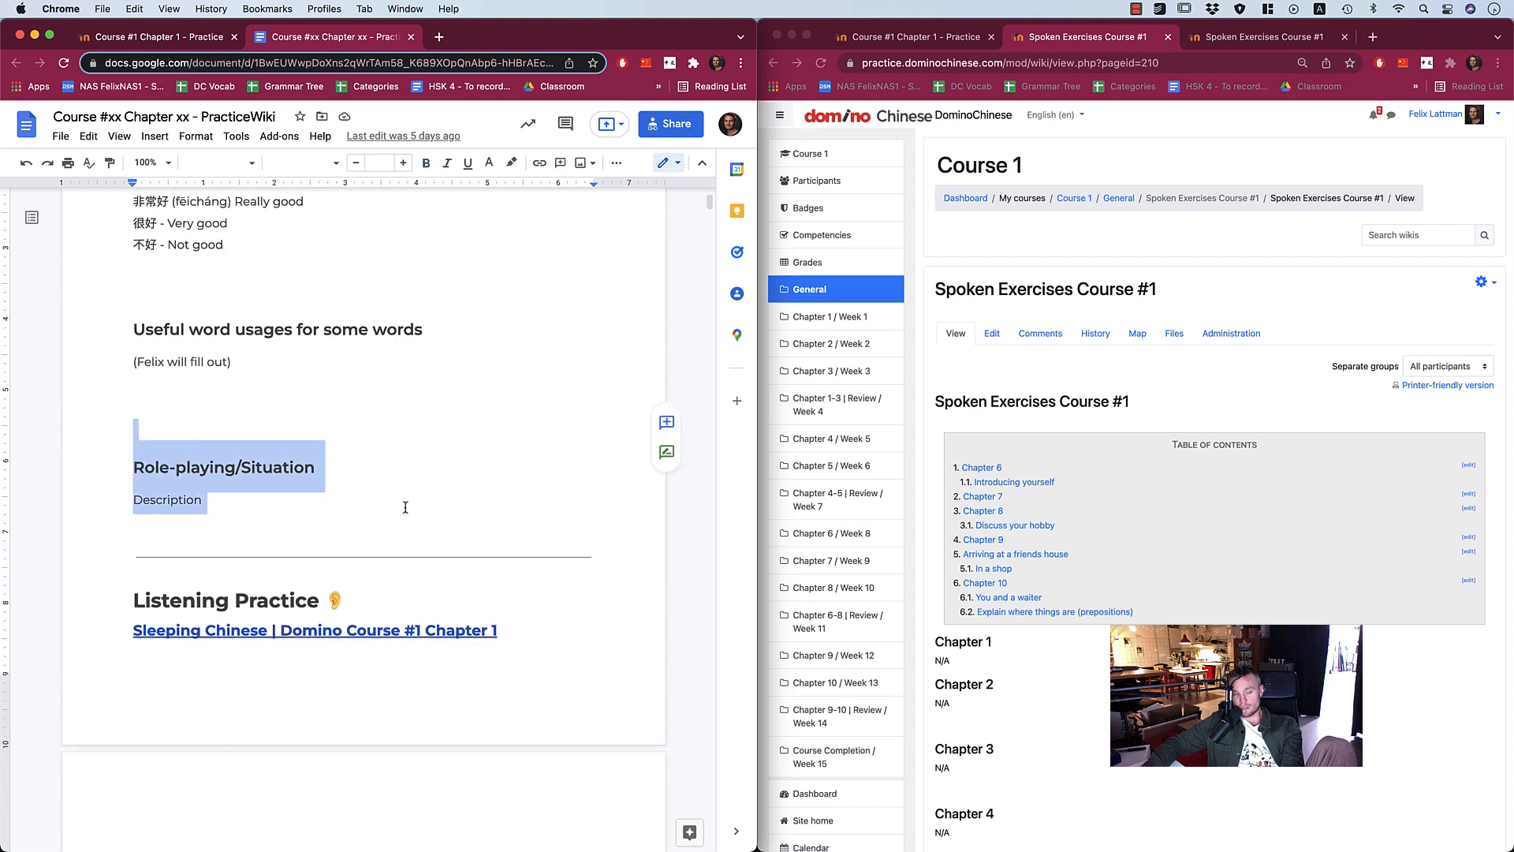
Review the chapter entries on the Spoken Exercises Course #1 wiki page, jumping to Introducing yourself and returning to the table of contents.
left_click(1017, 634)
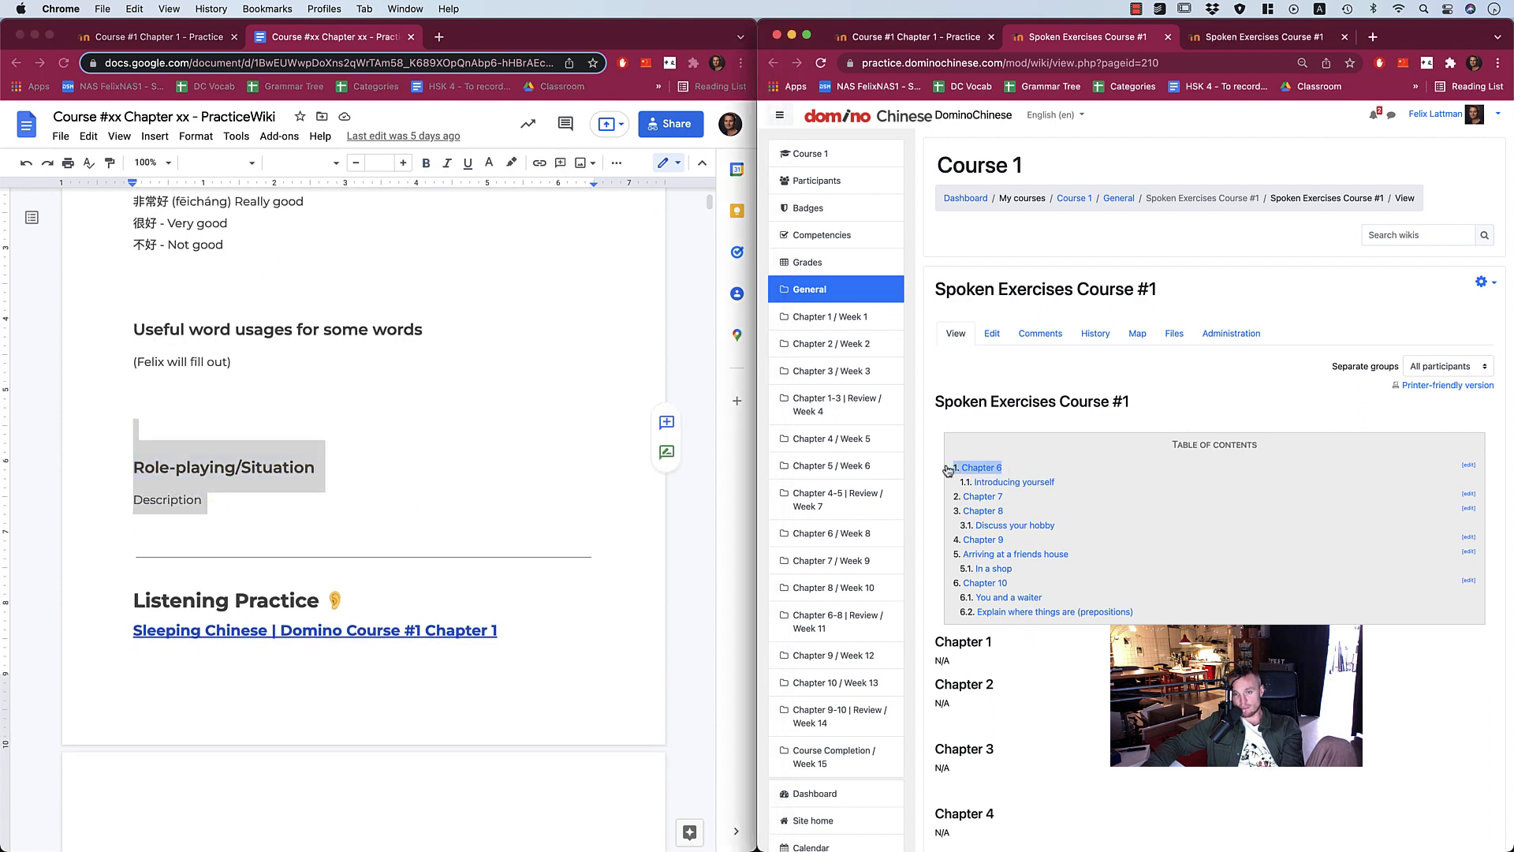
left_click_drag(961, 661, 936, 645)
left_click(959, 650)
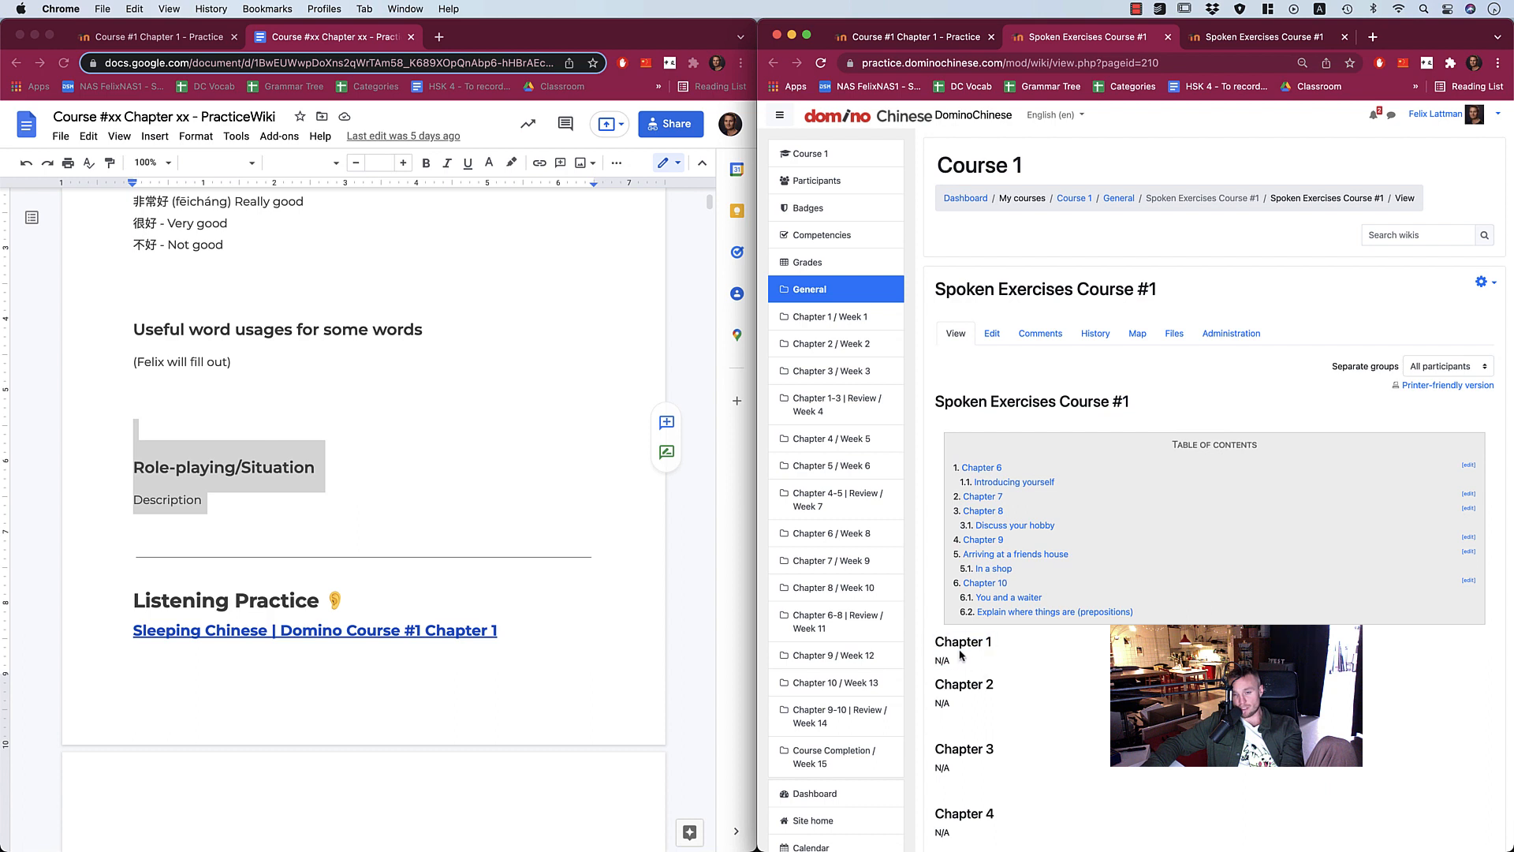
left_click_drag(984, 704, 1035, 717)
scroll(936, 670, "down", 5)
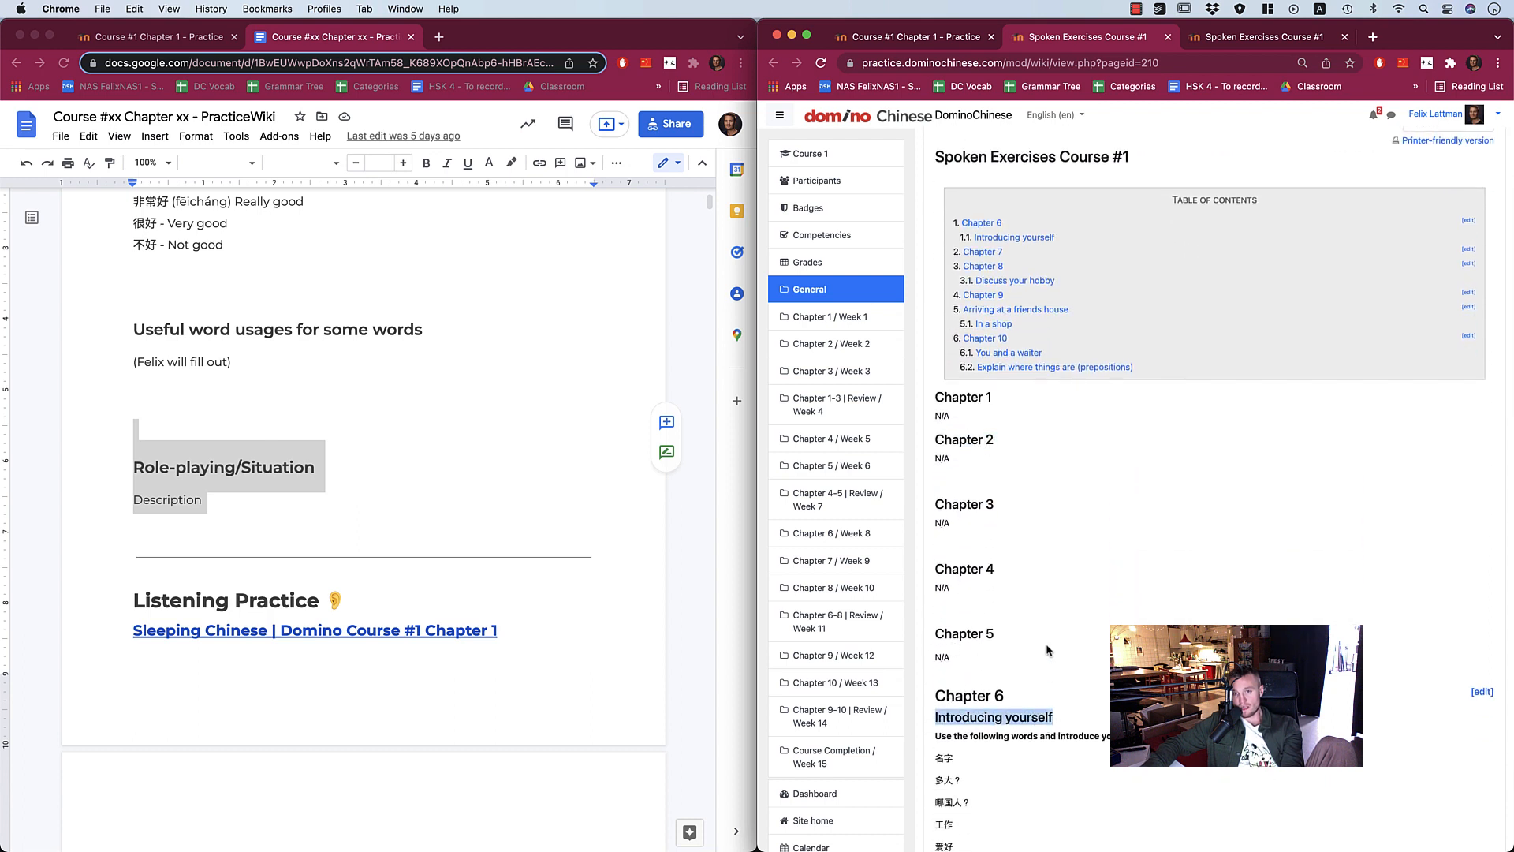
scroll(1048, 650, "up", 1)
left_click(1017, 281)
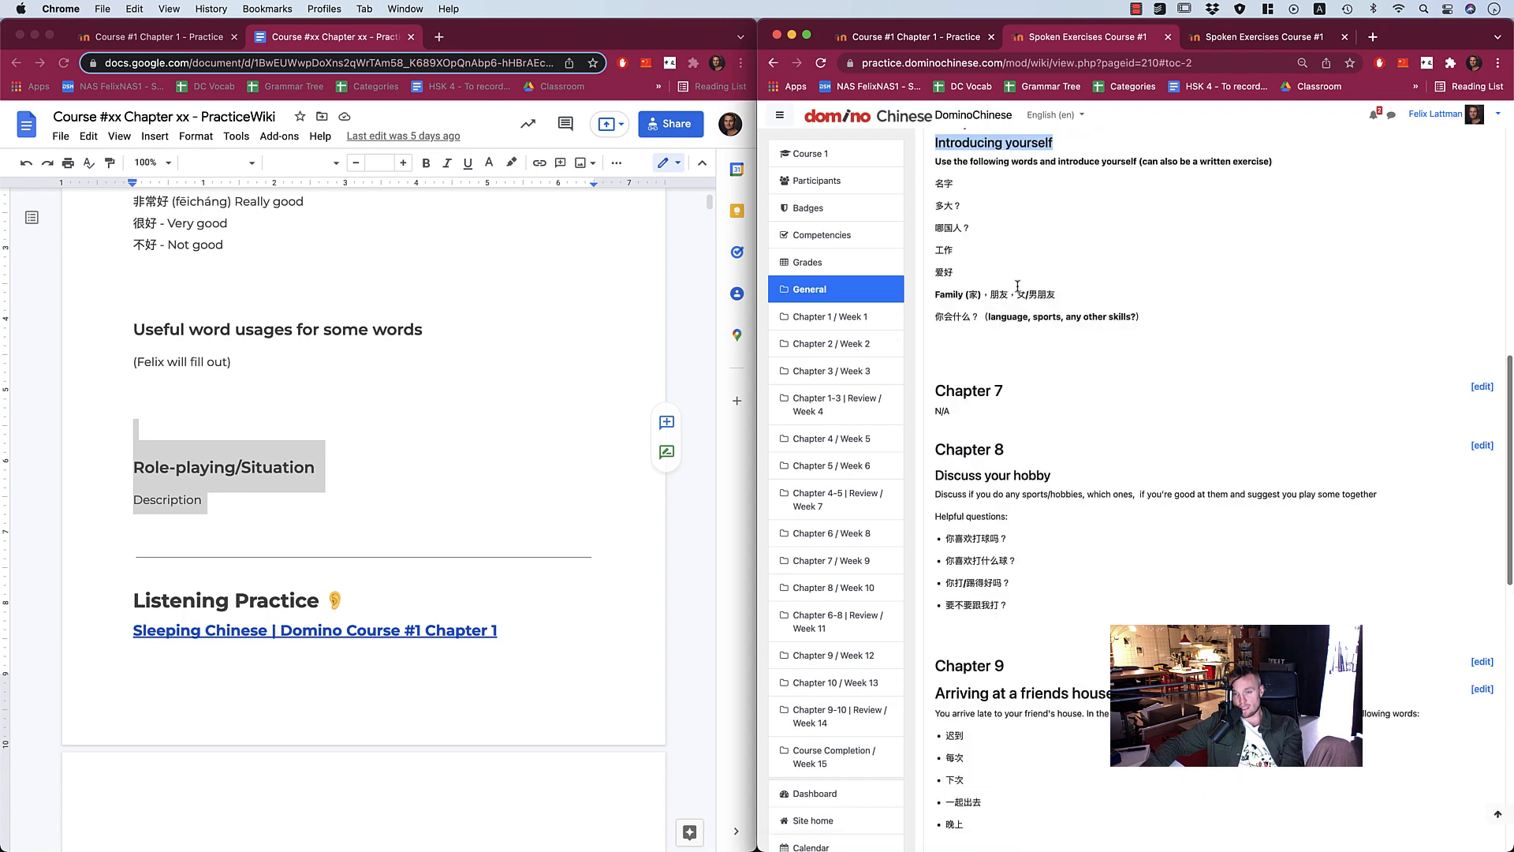
scroll(1021, 378, "up", 10)
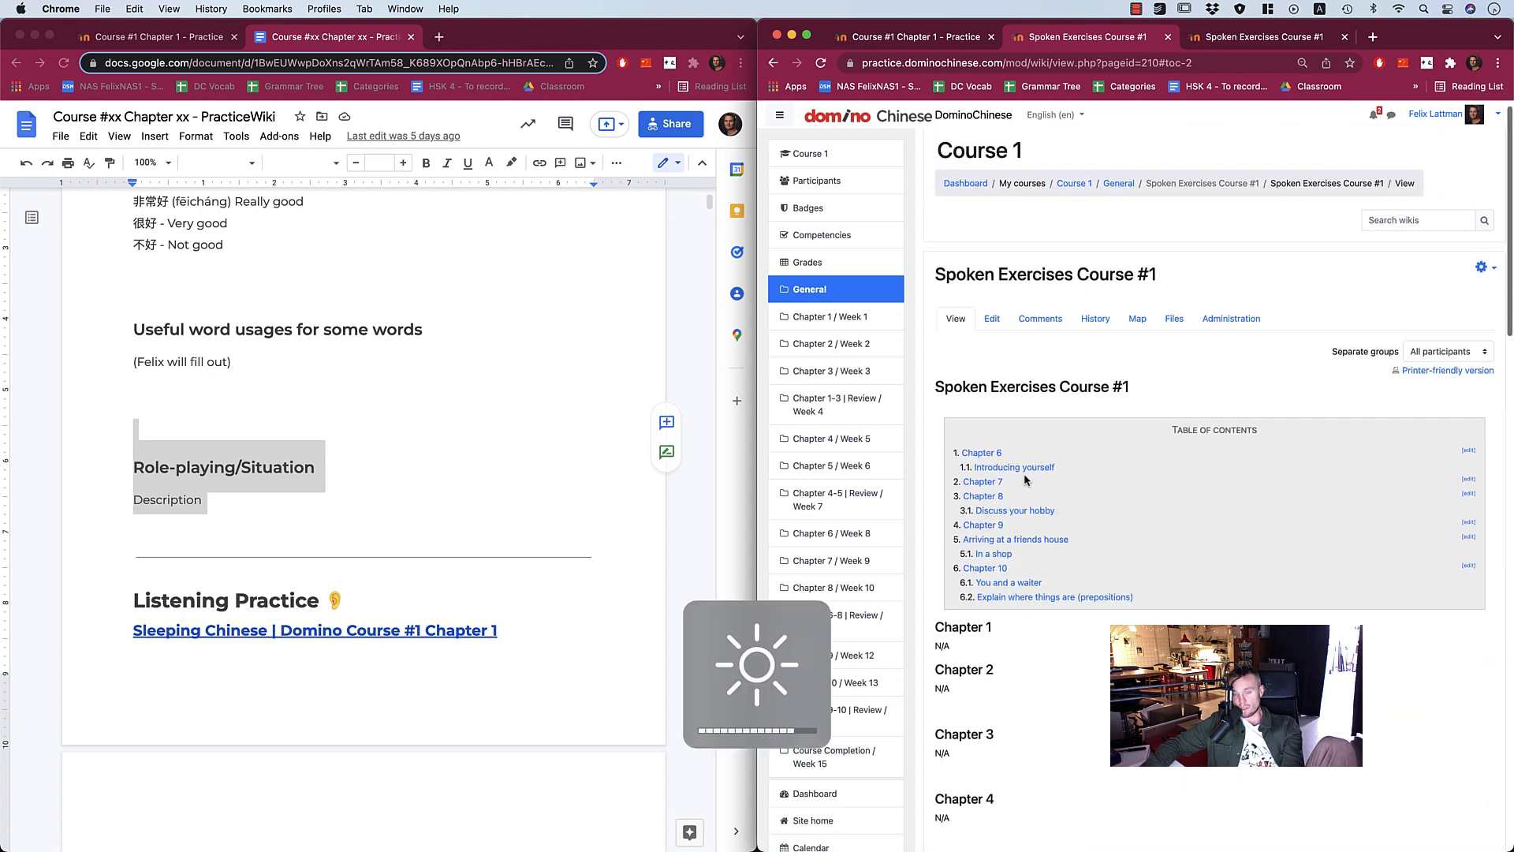
Maximize the wiki window and open the Spoken Exercises Course #1 page for editing.
key("ctrl+alt+Return")
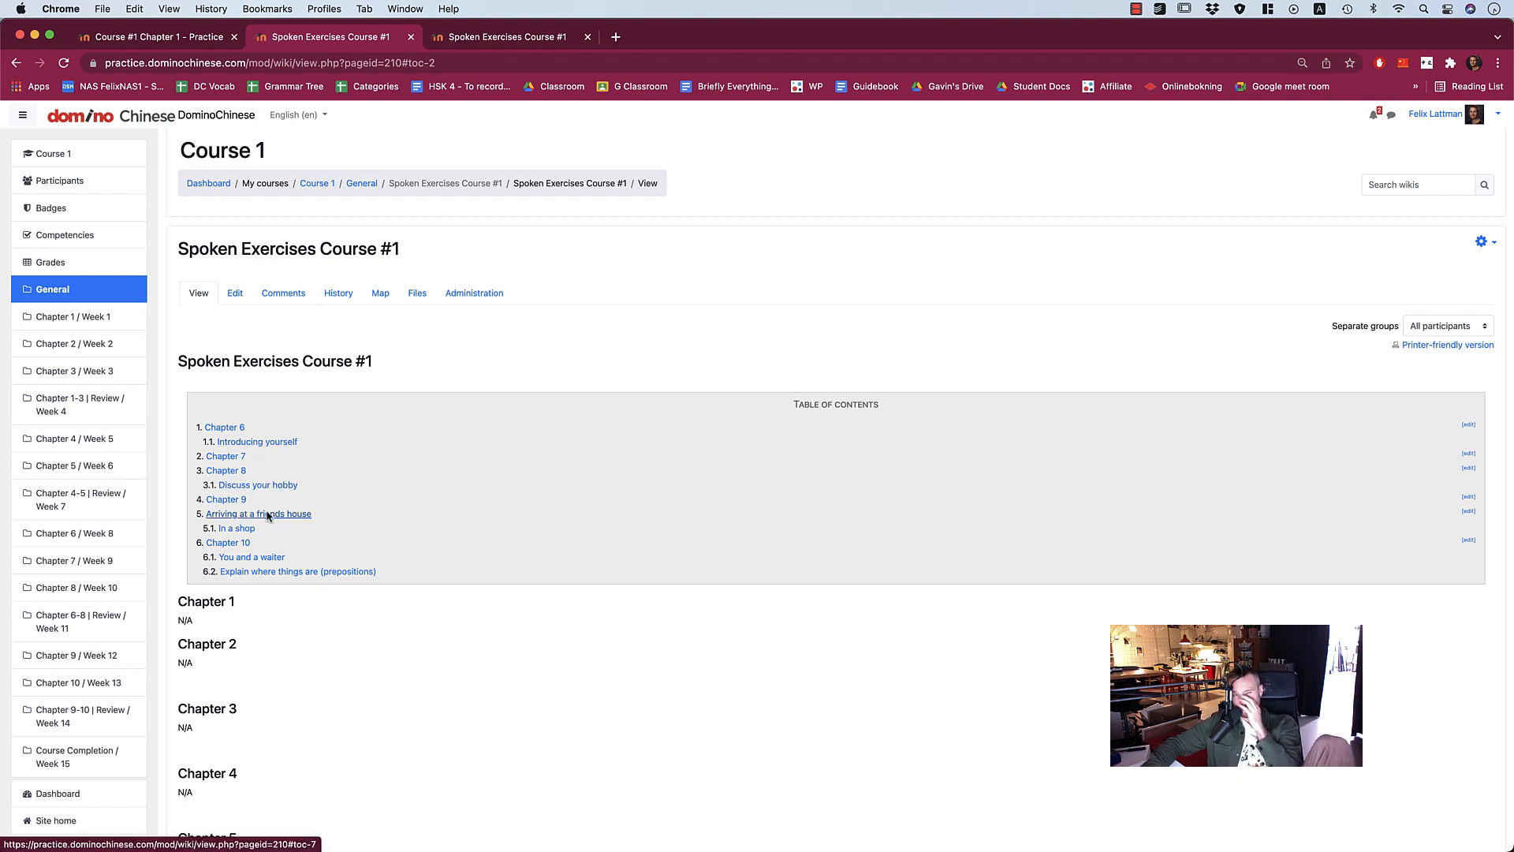
scroll(268, 556, "up", 1)
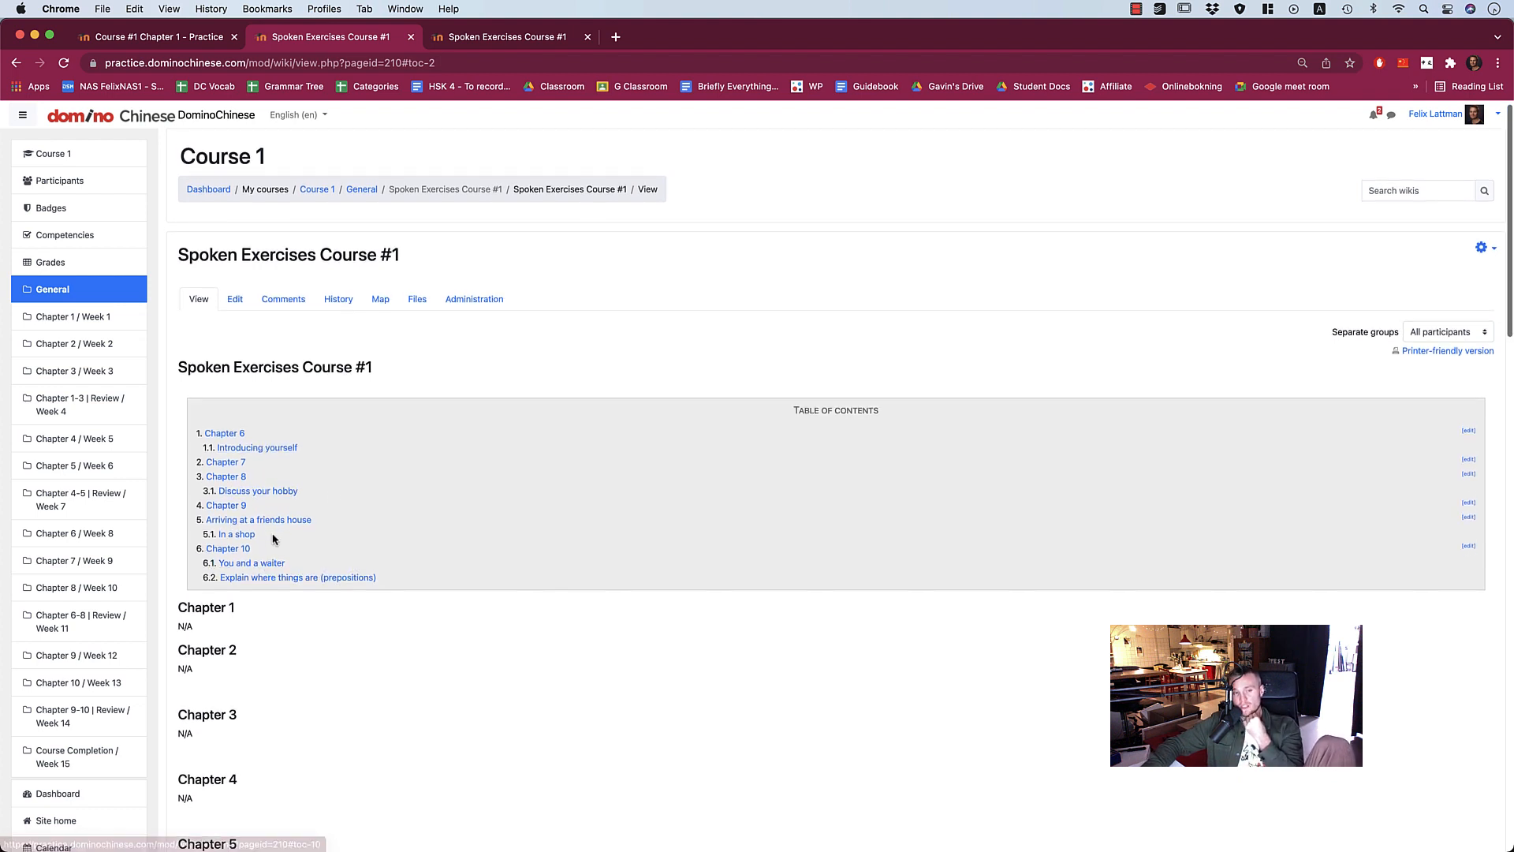
scroll(272, 537, "up", 1)
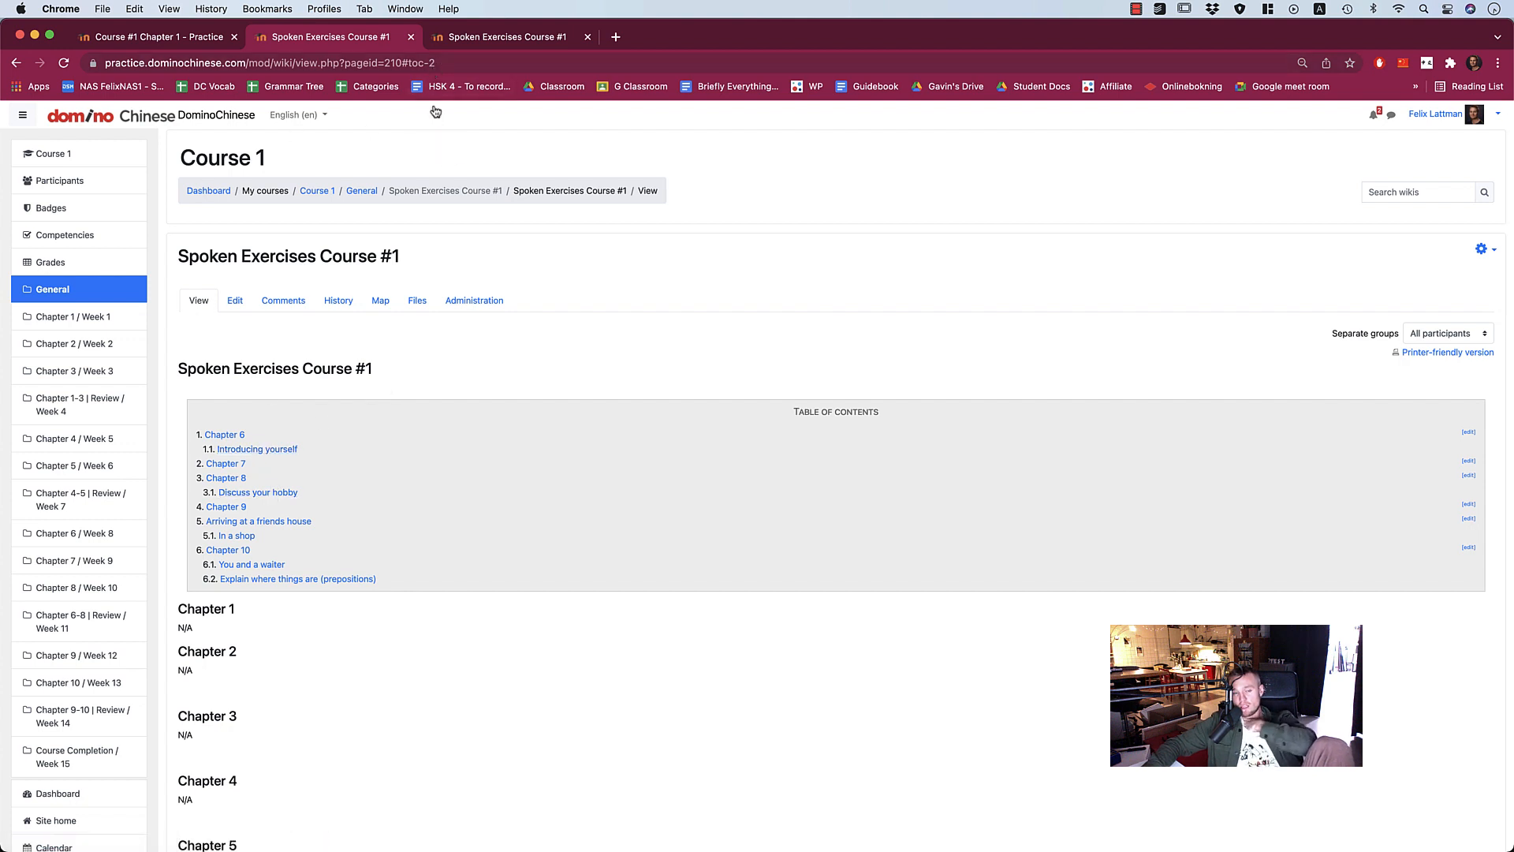
left_click(234, 302)
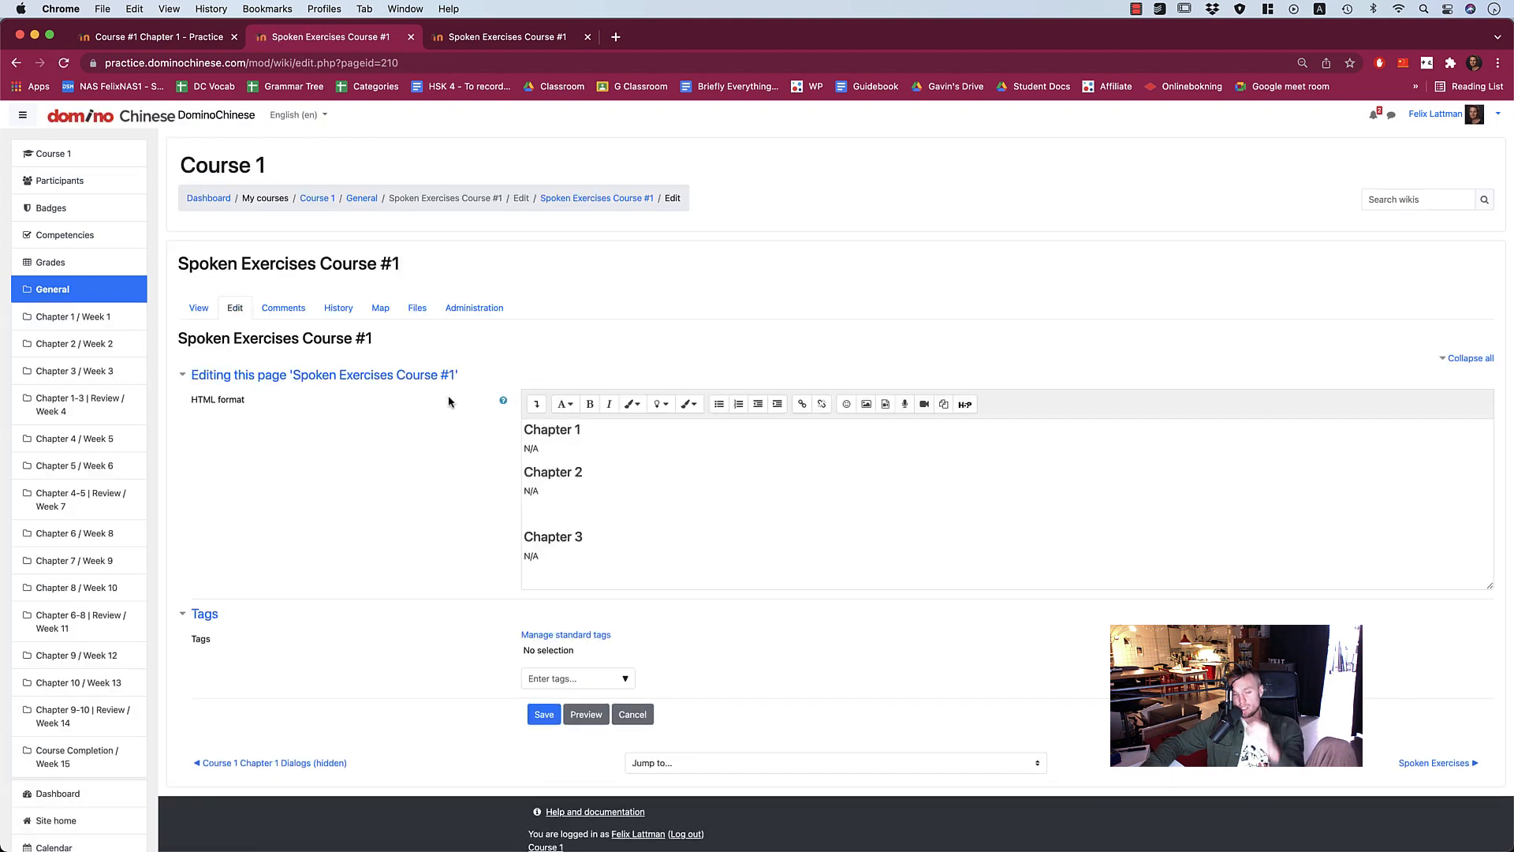
Review the available heading and paragraph styles against the Chapter 1 and Chapter 2 titles and their N/A text.
left_click(592, 469)
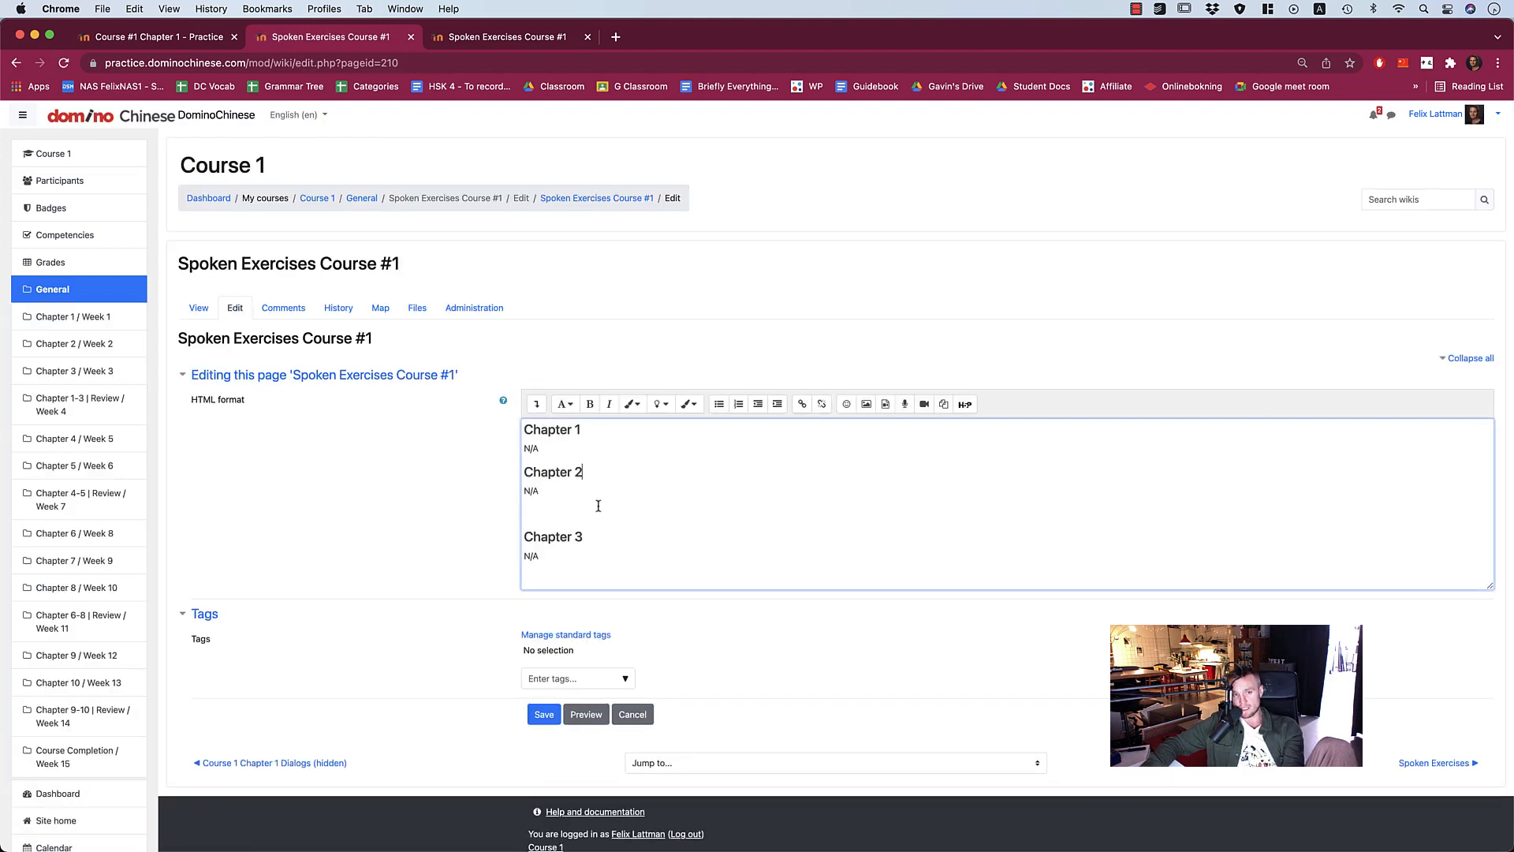
scroll(607, 509, "down", 1)
scroll(595, 496, "up", 1)
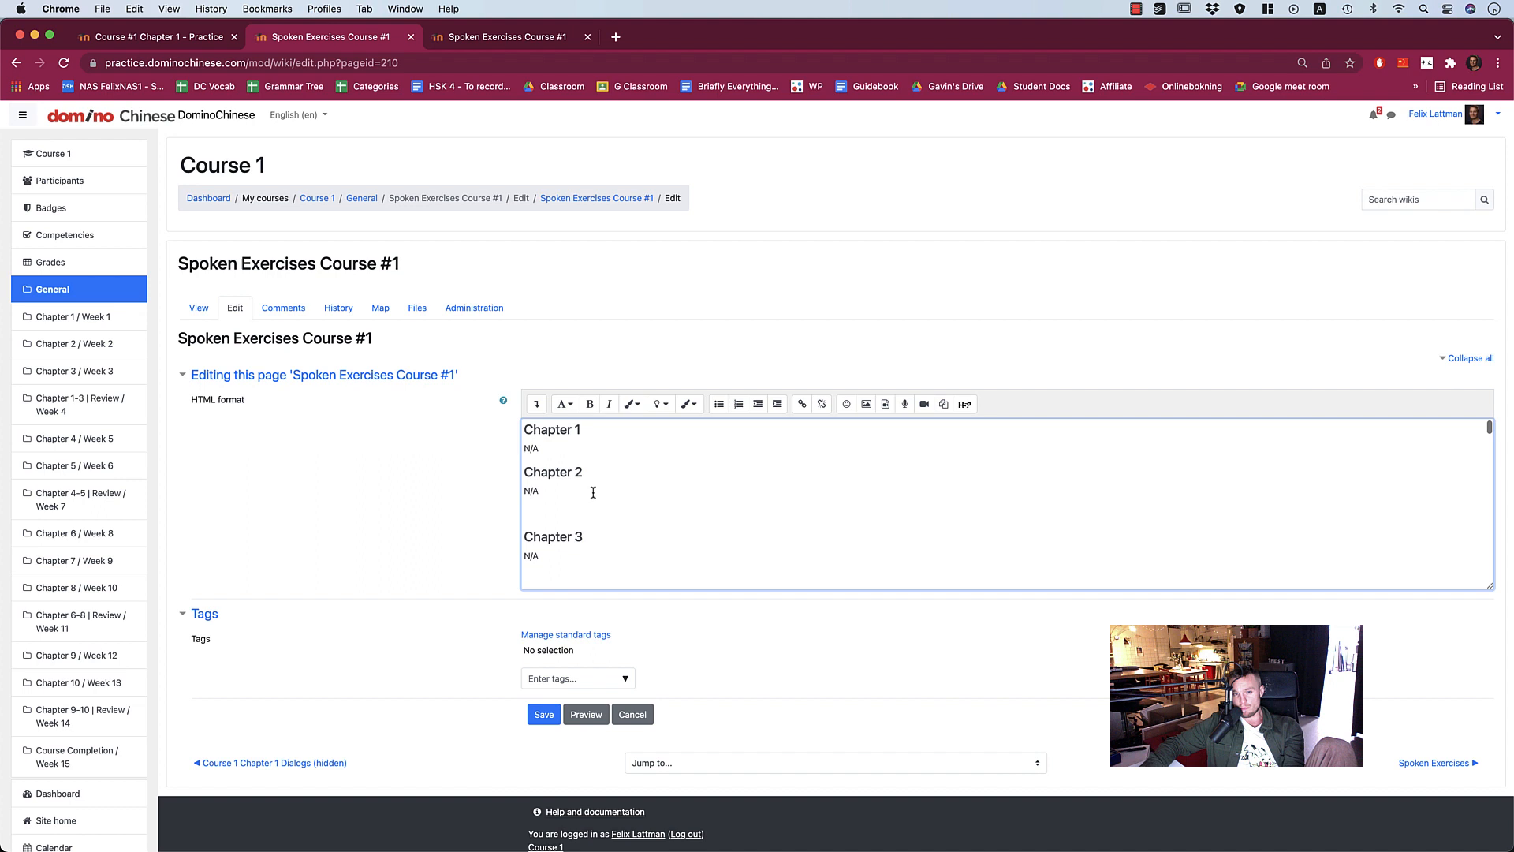
left_click(567, 405)
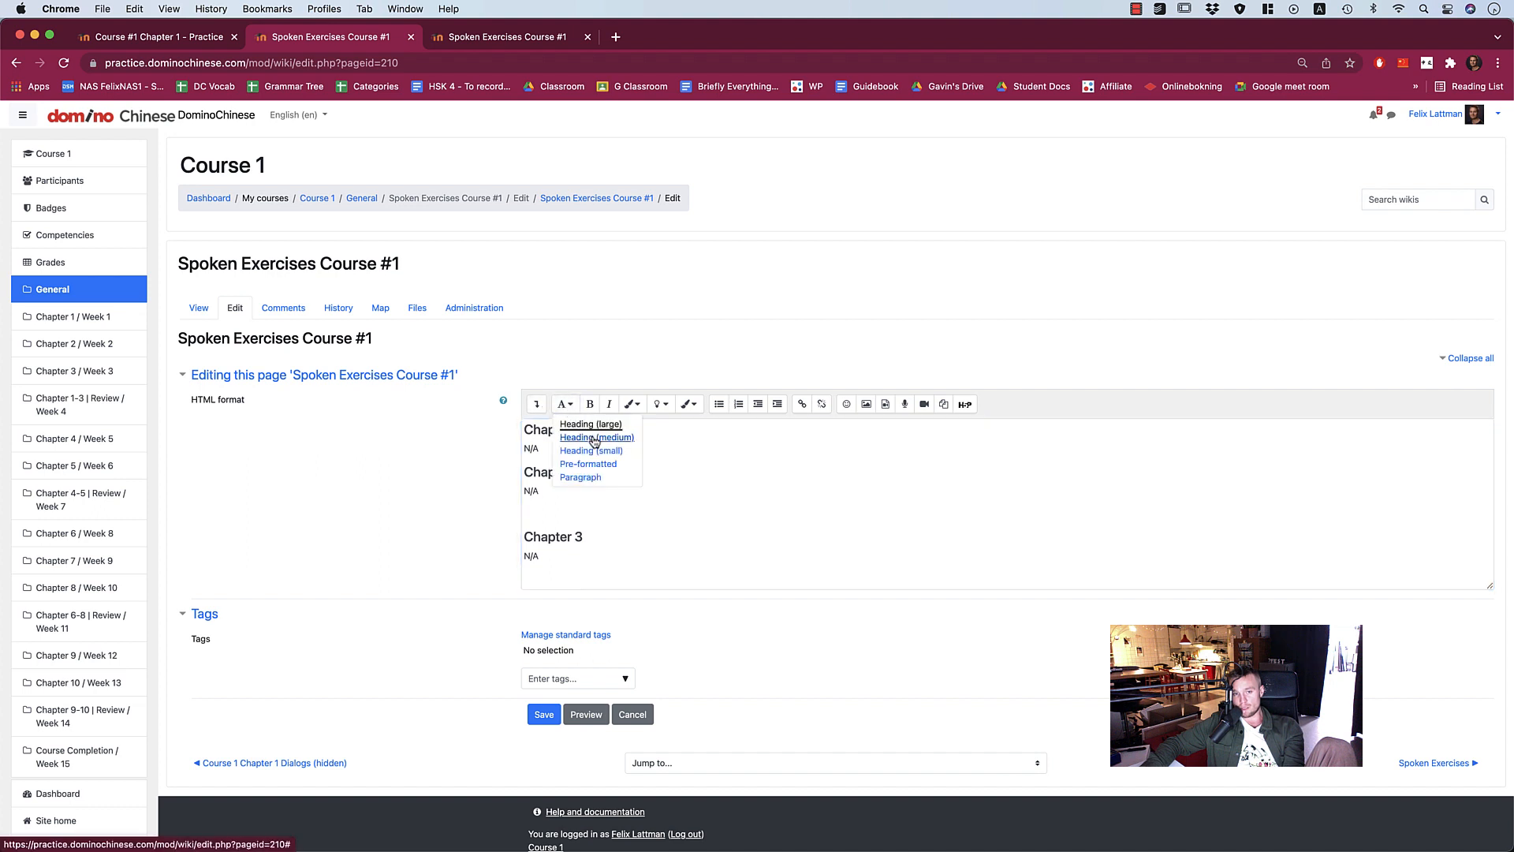
left_click(590, 426)
left_click(565, 405)
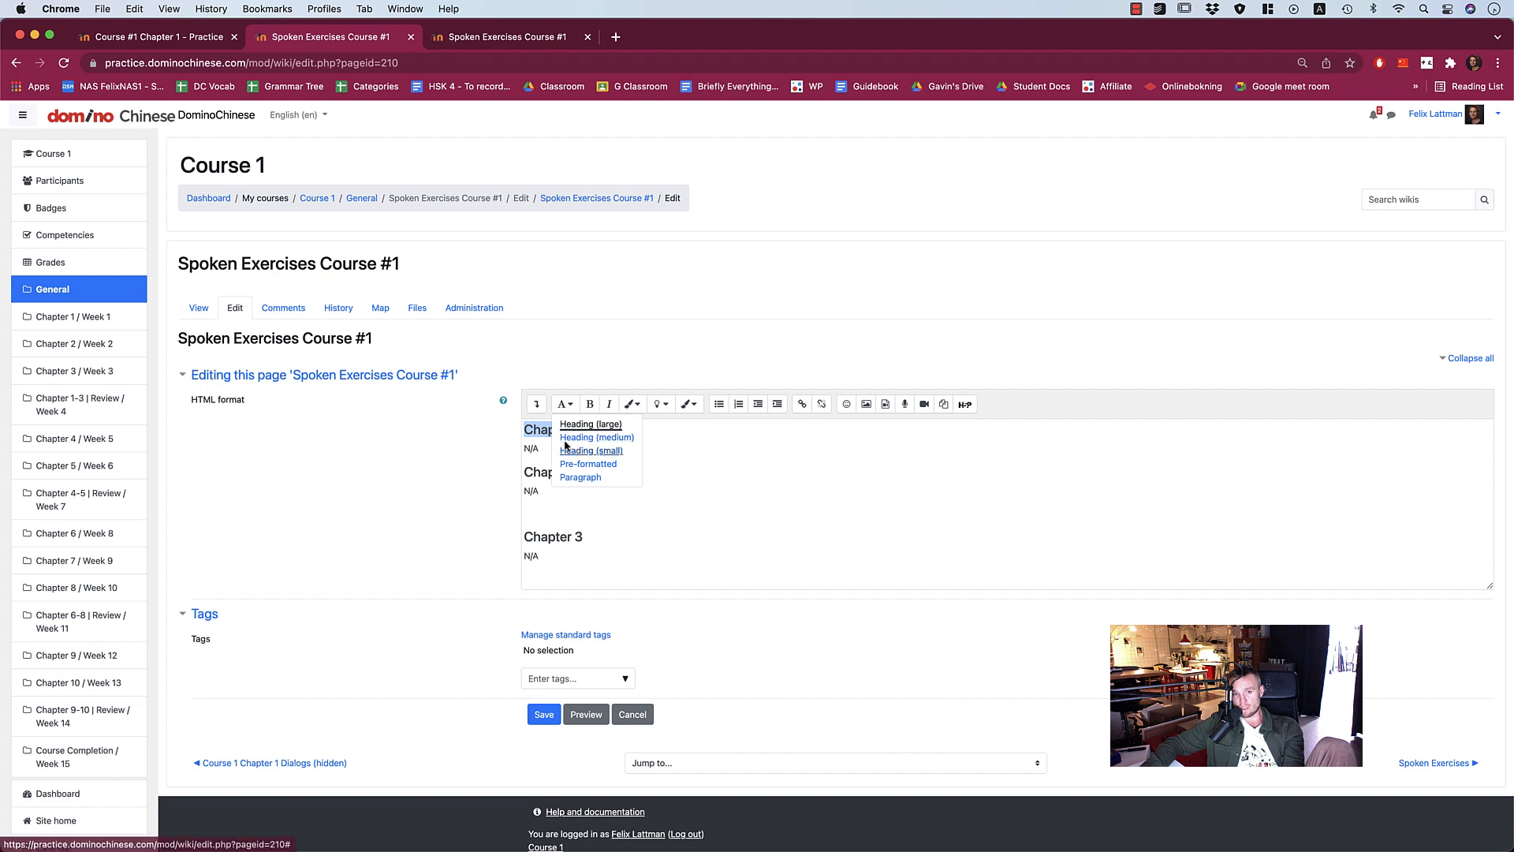
double_click(540, 476)
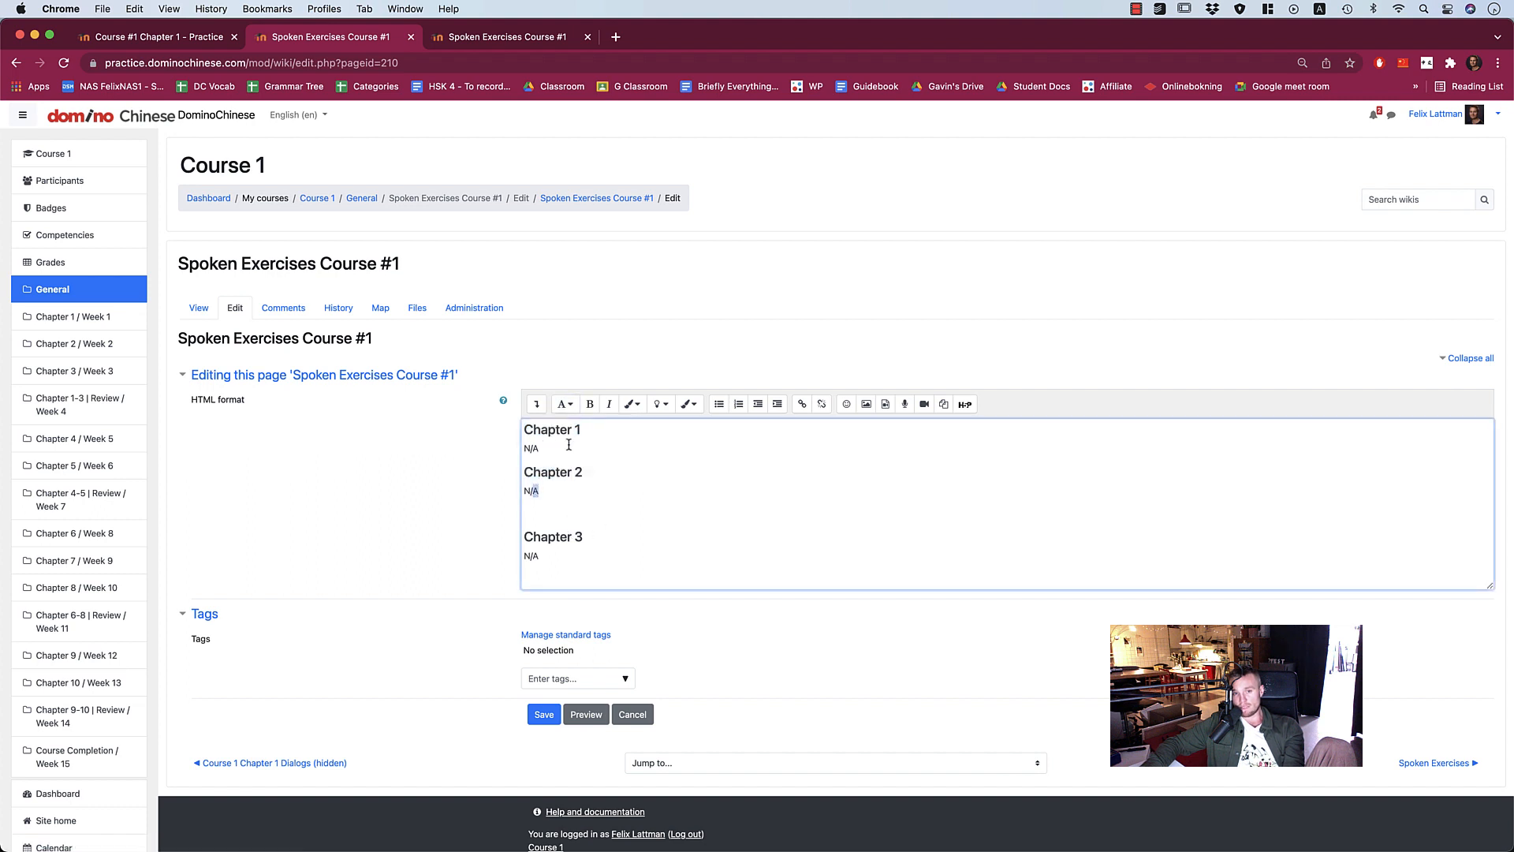
left_click(566, 405)
left_click(621, 493)
Apply the Heading (small) style to the Introducing yourself exercise title under Chapter 6.
scroll(619, 490, "down", 6)
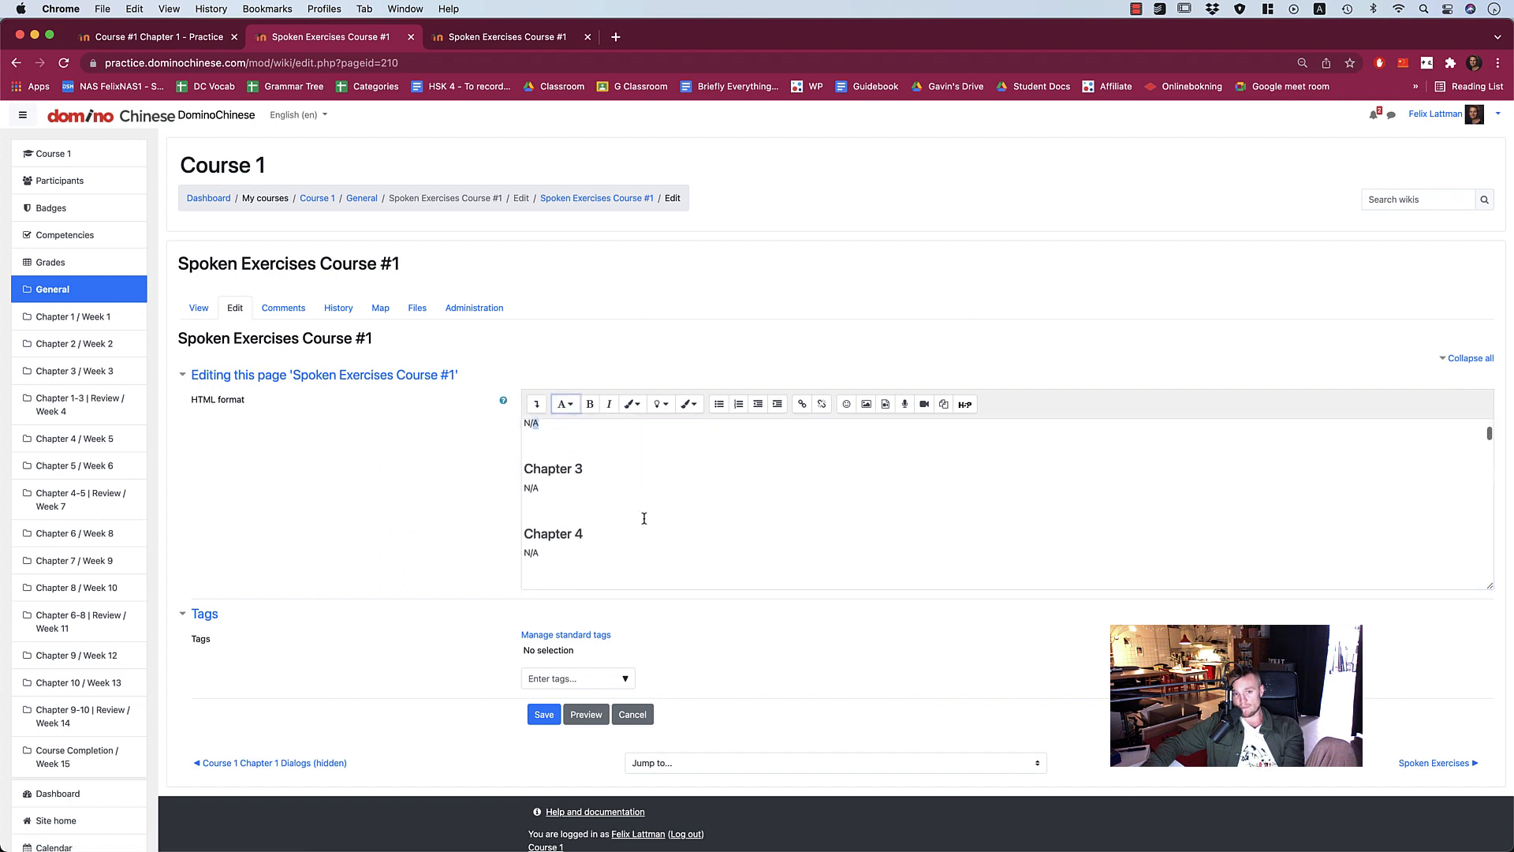
left_click_drag(623, 489, 505, 477)
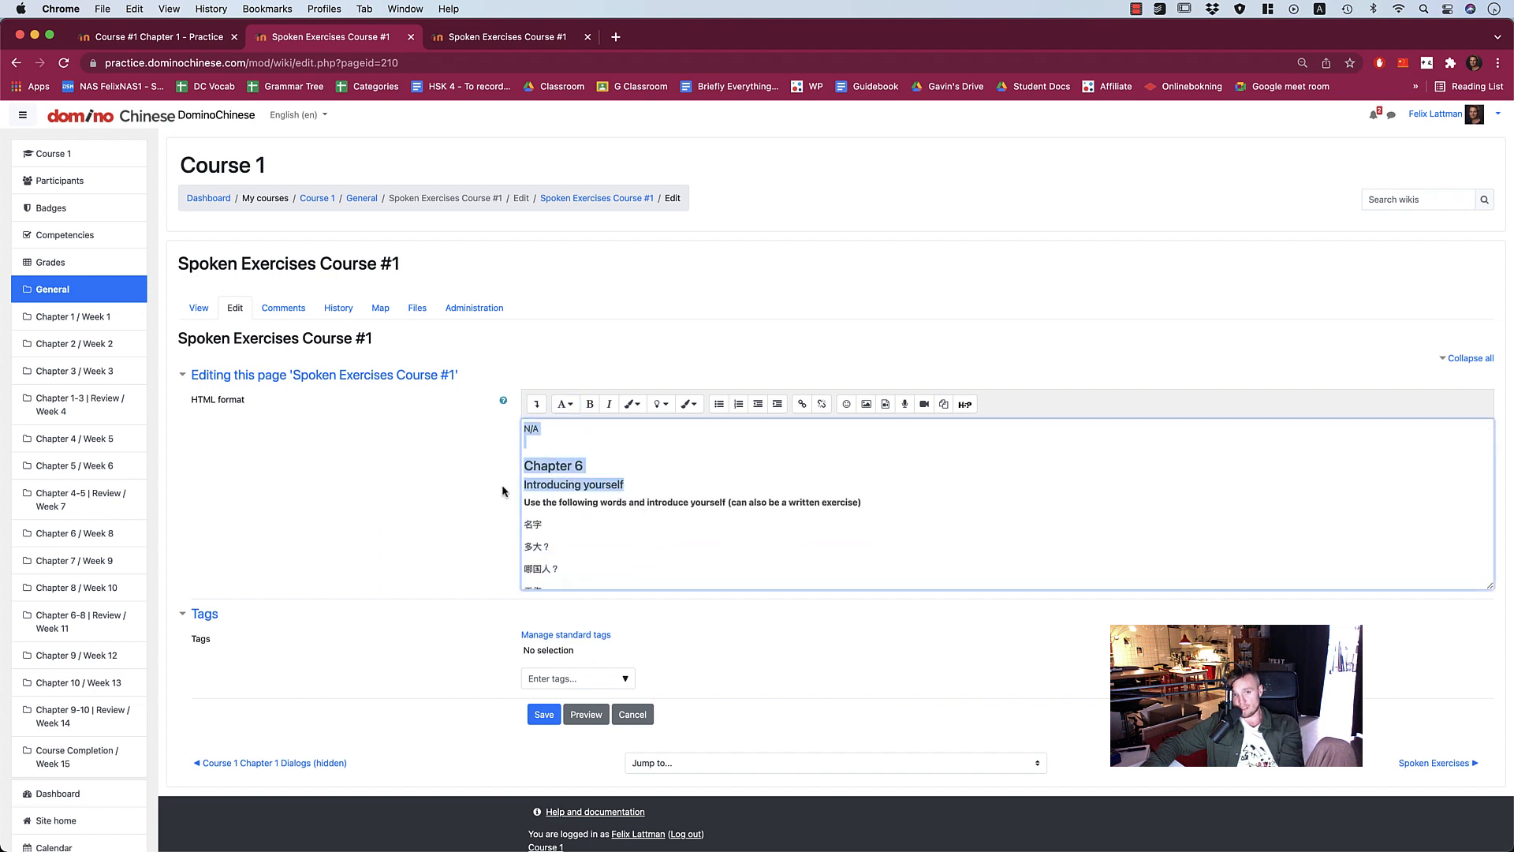
double_click(537, 484)
left_click_drag(623, 484, 596, 486)
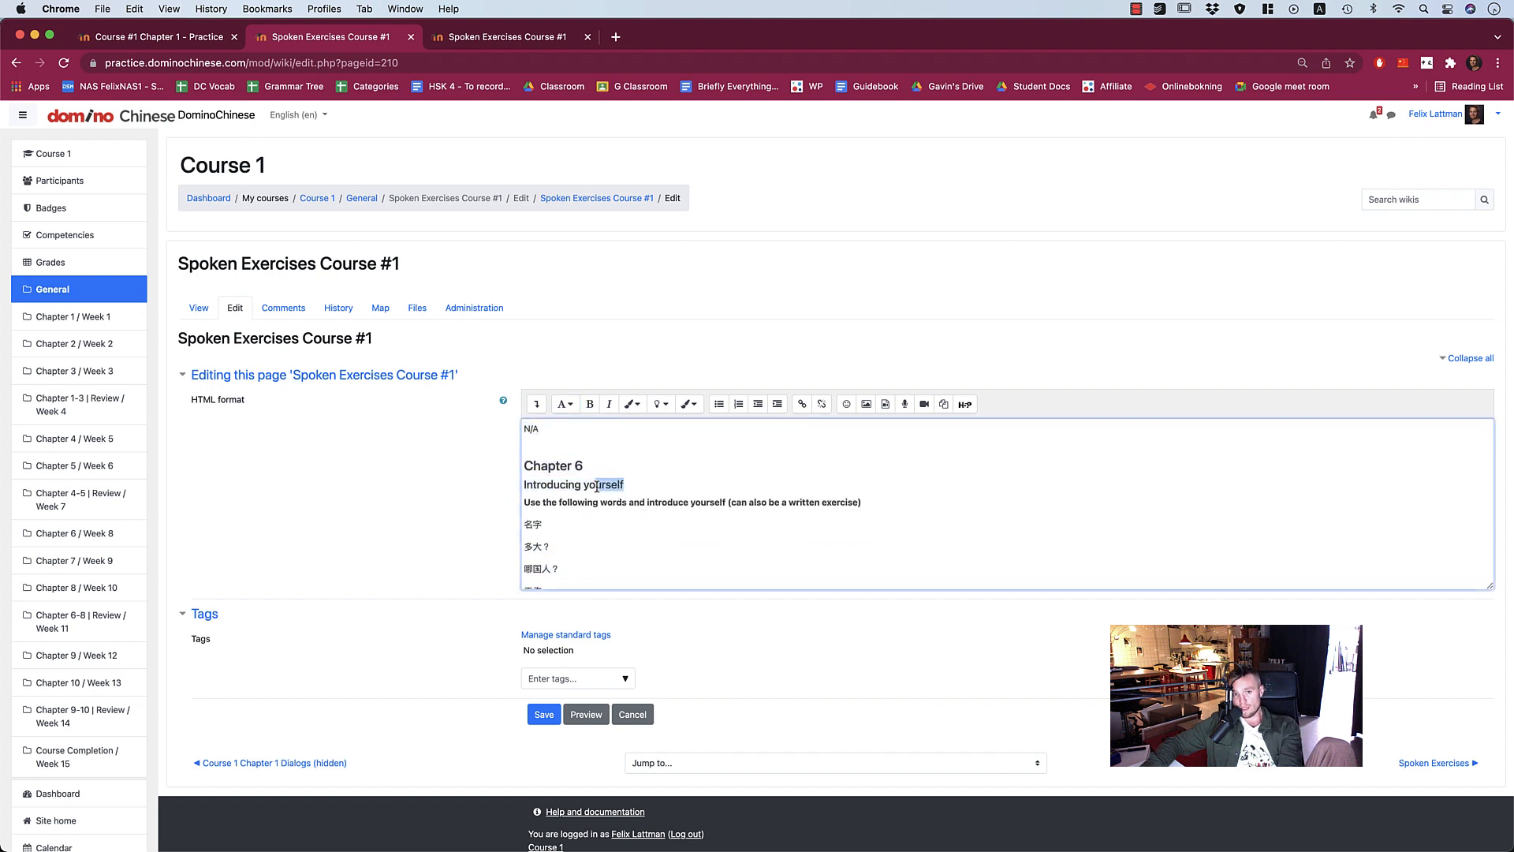
left_click(563, 405)
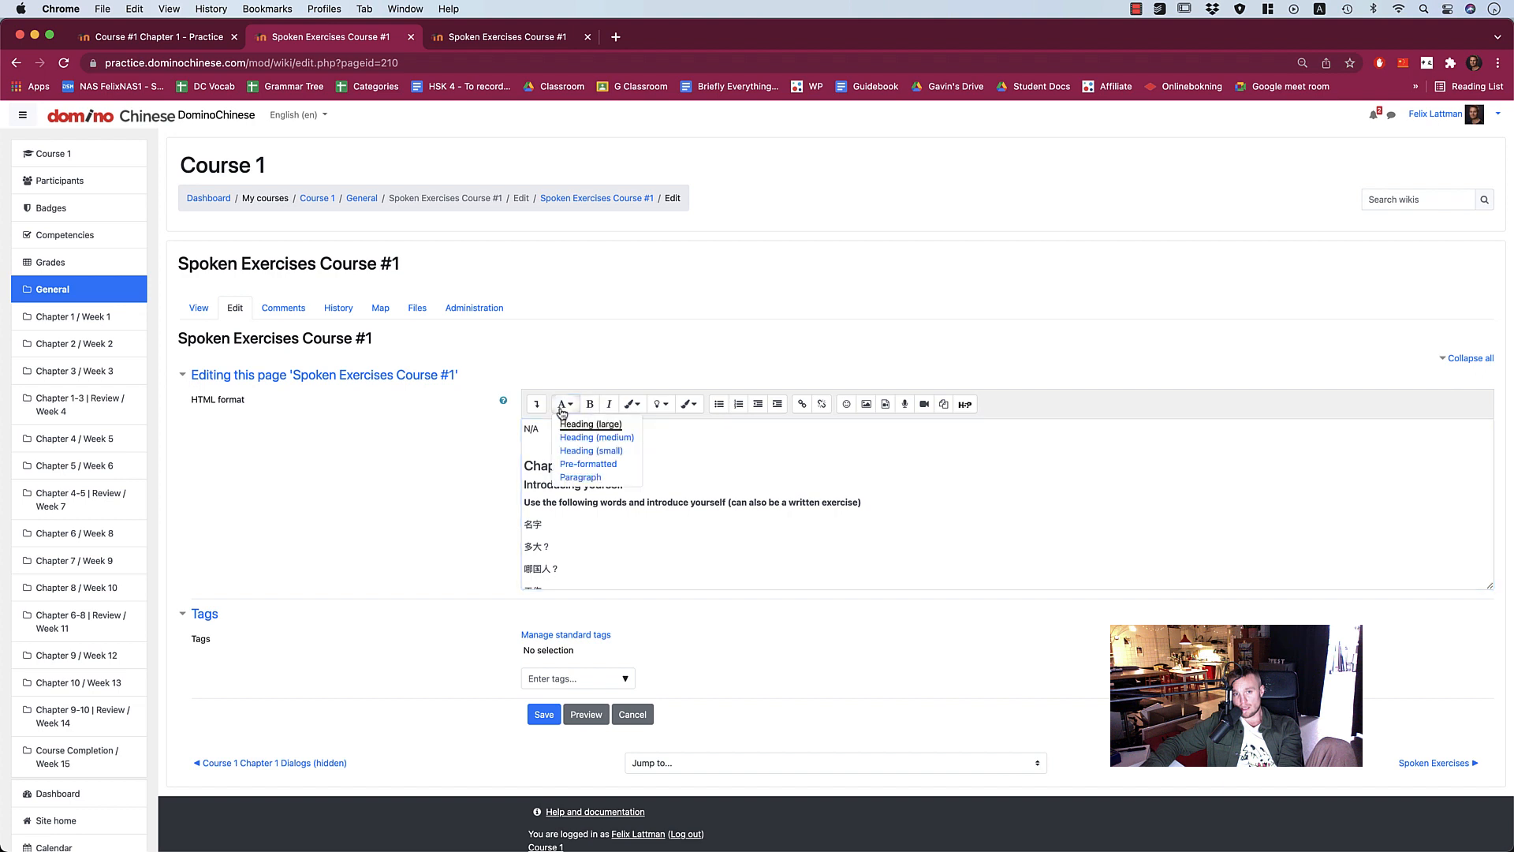
left_click(595, 450)
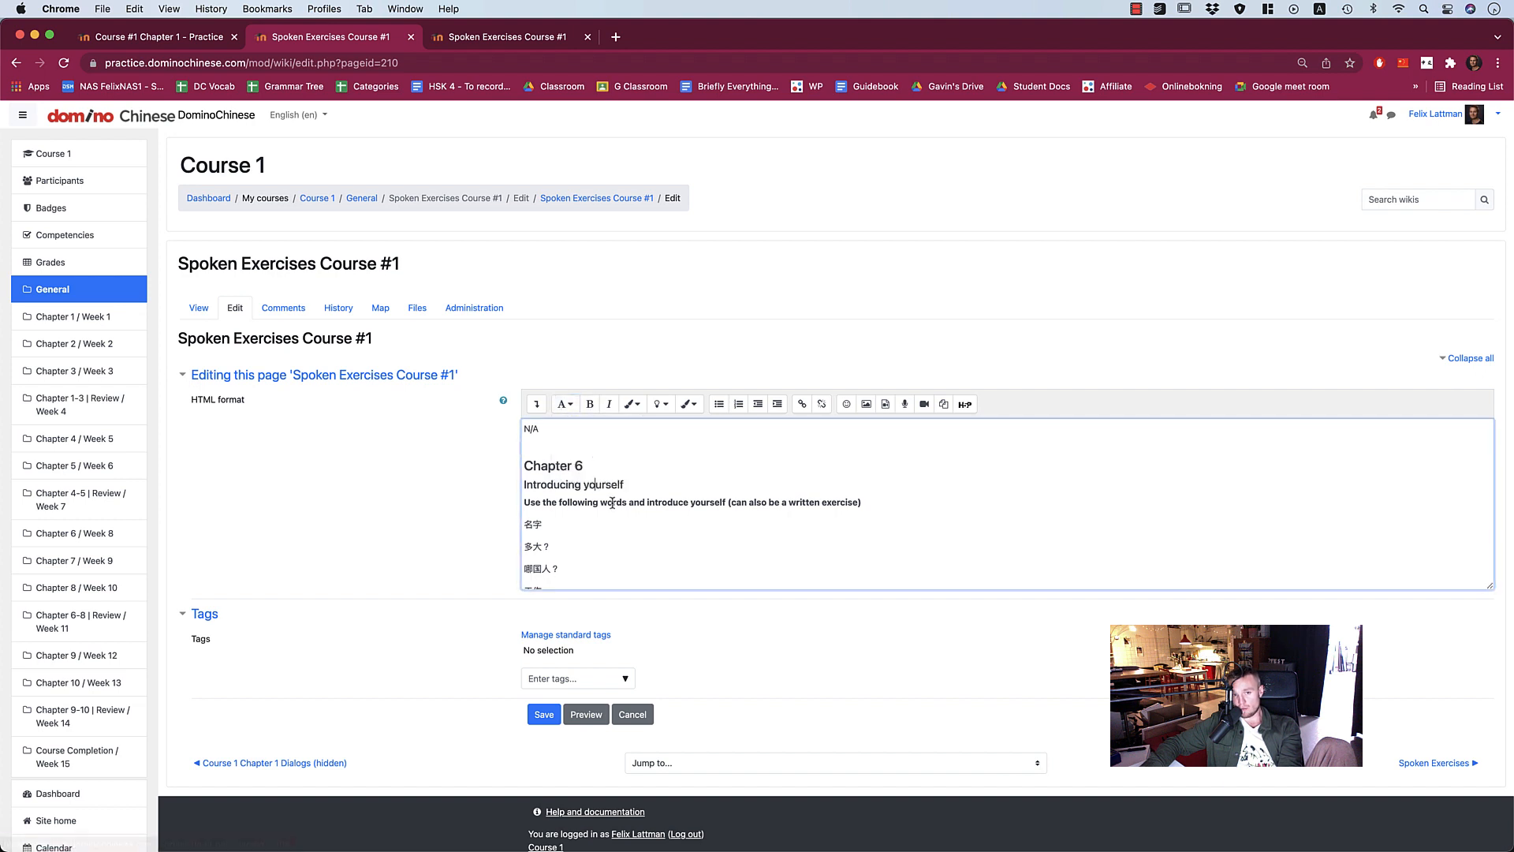
Toggle bold on and off for the "Use the following words and introduce yourself" instruction line.
triple_click(613, 503)
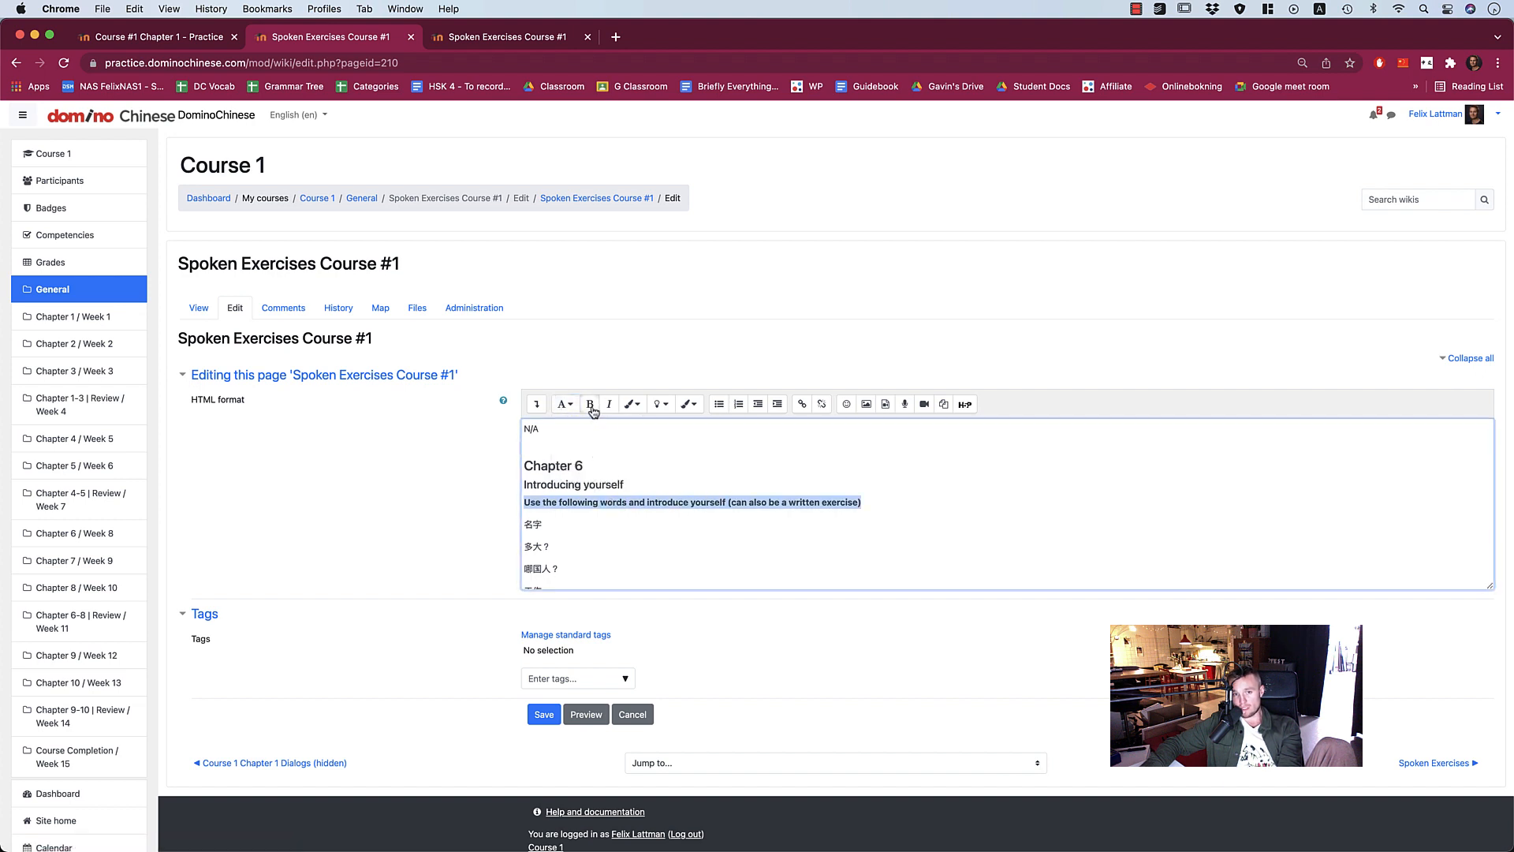
left_click(593, 412)
left_click(593, 412)
left_click(593, 411)
left_click(593, 411)
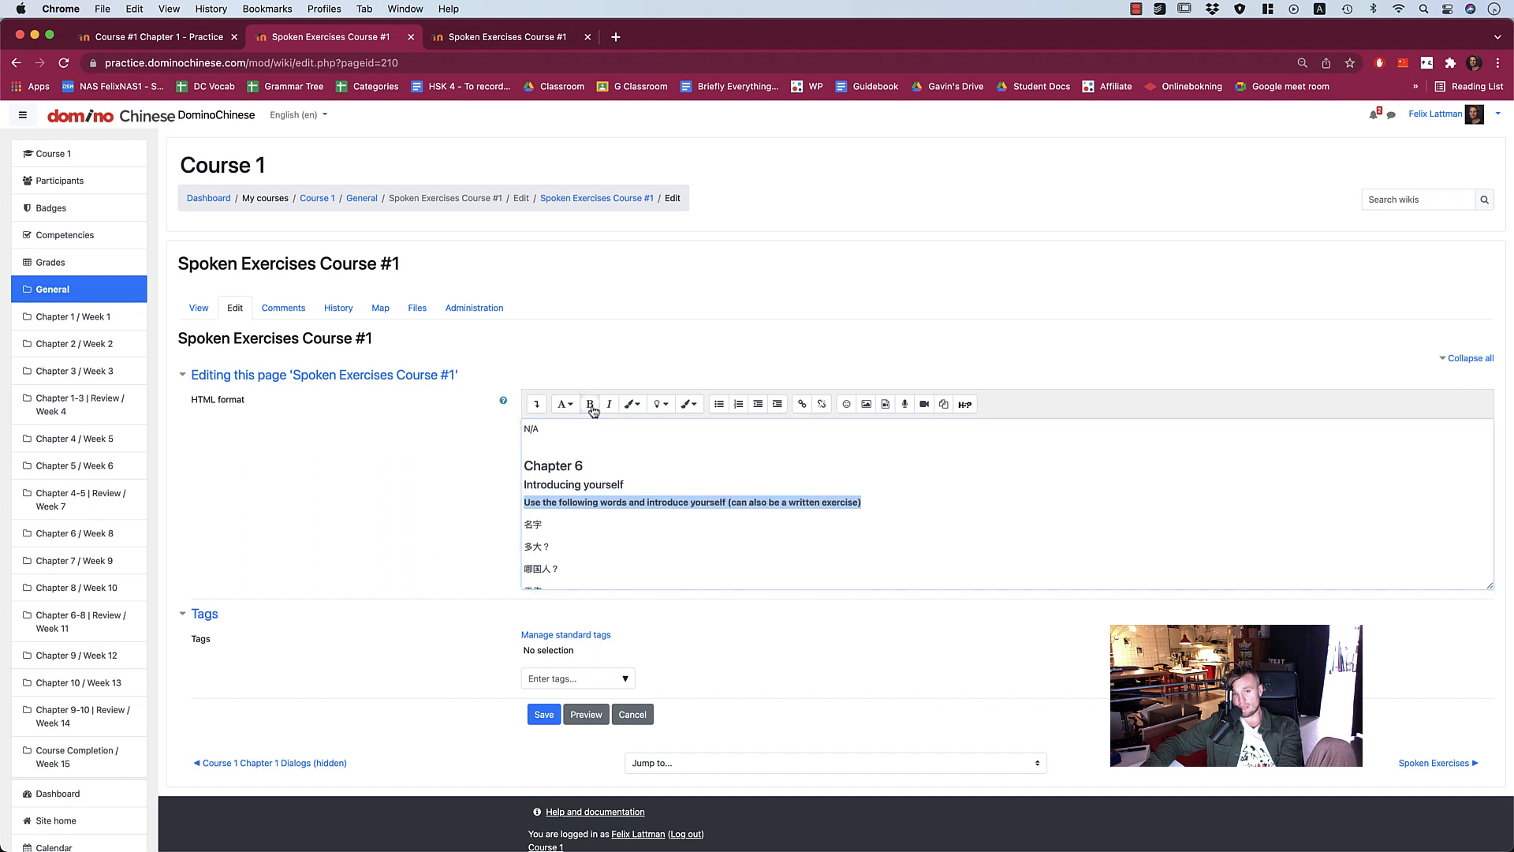
left_click(593, 411)
Examine the Chapter 7 and Chapter 8 titles in the page editor.
scroll(618, 530, "down", 5)
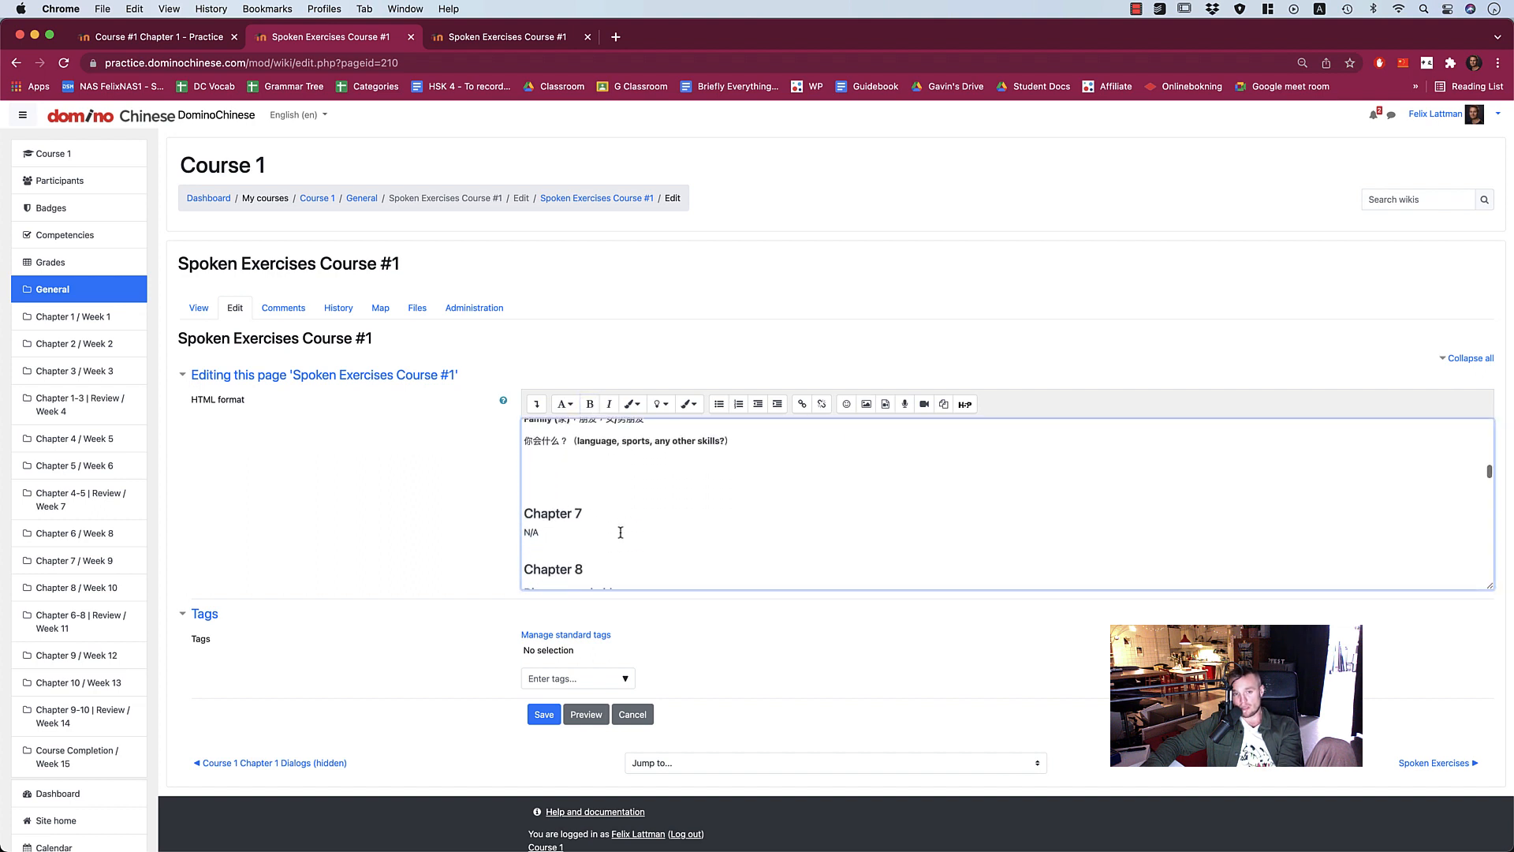
left_click_drag(589, 508, 520, 511)
scroll(578, 517, "down", 2)
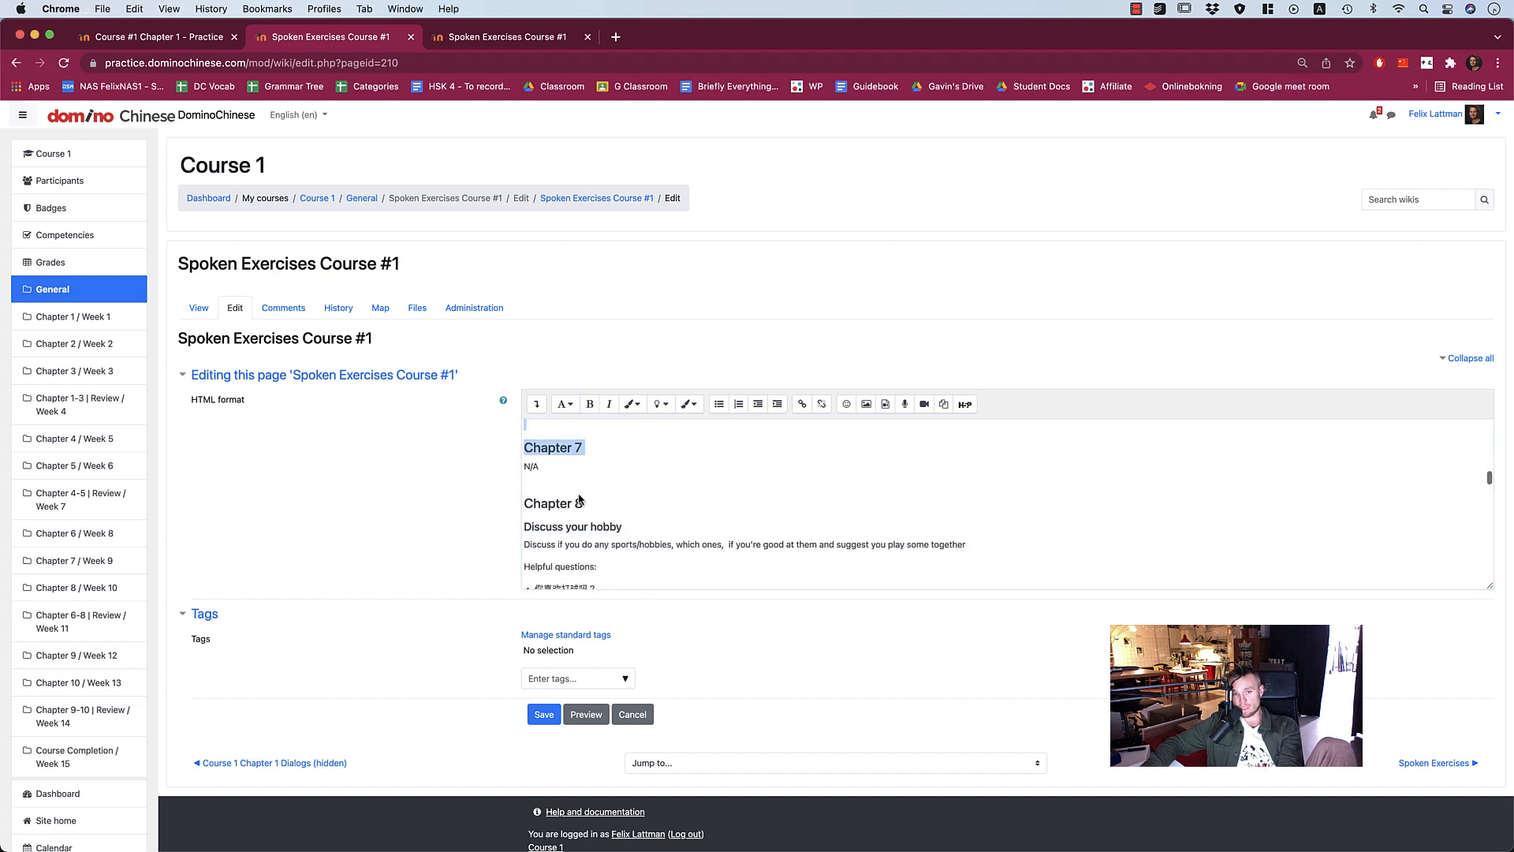
triple_click(554, 503)
left_click(834, 430)
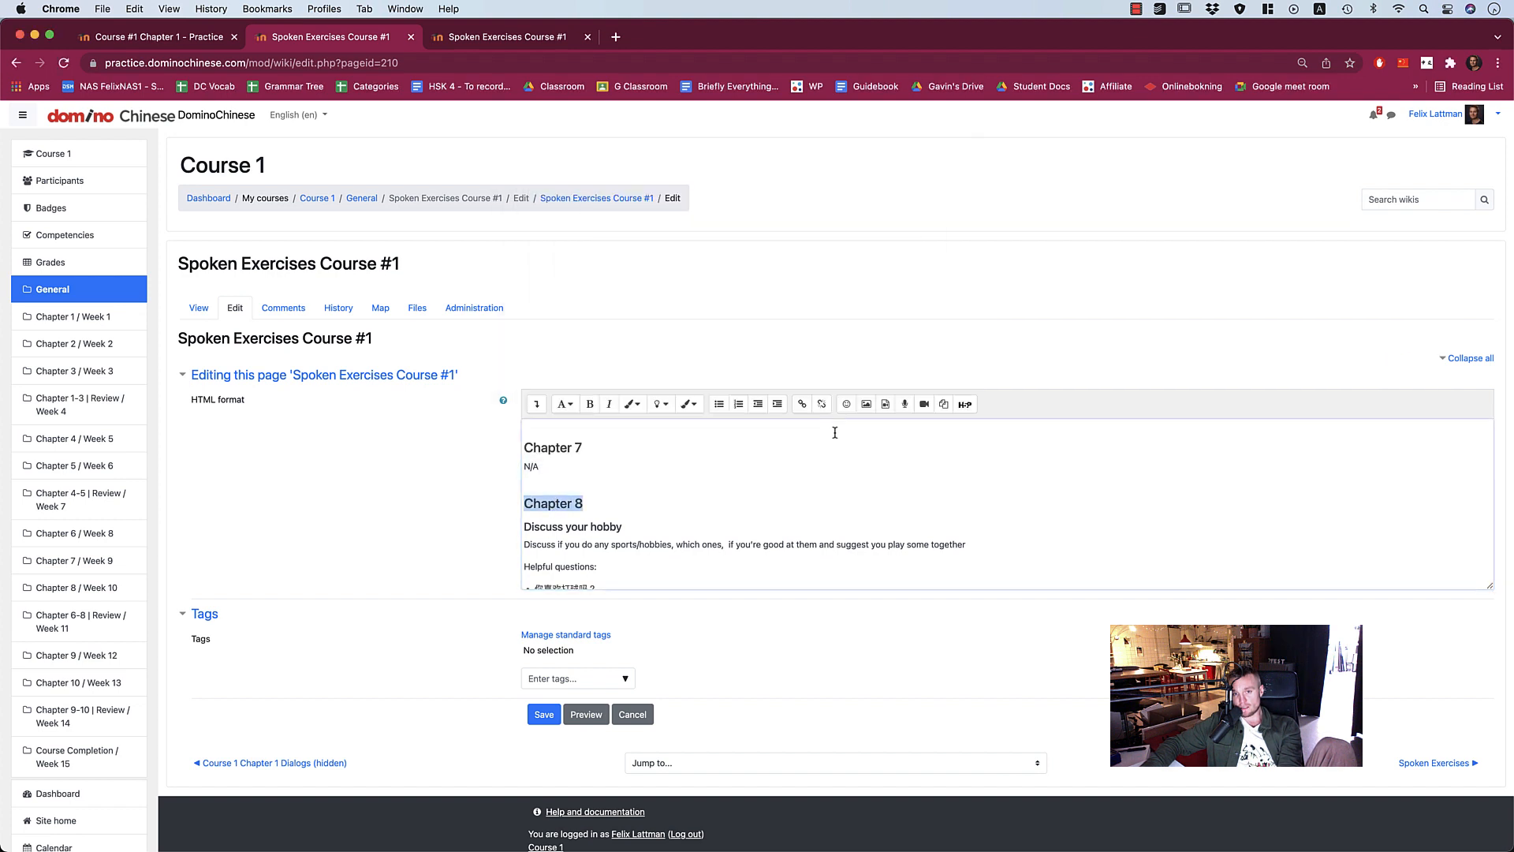
left_click(590, 502)
left_click_drag(532, 500, 522, 506)
left_click(568, 502)
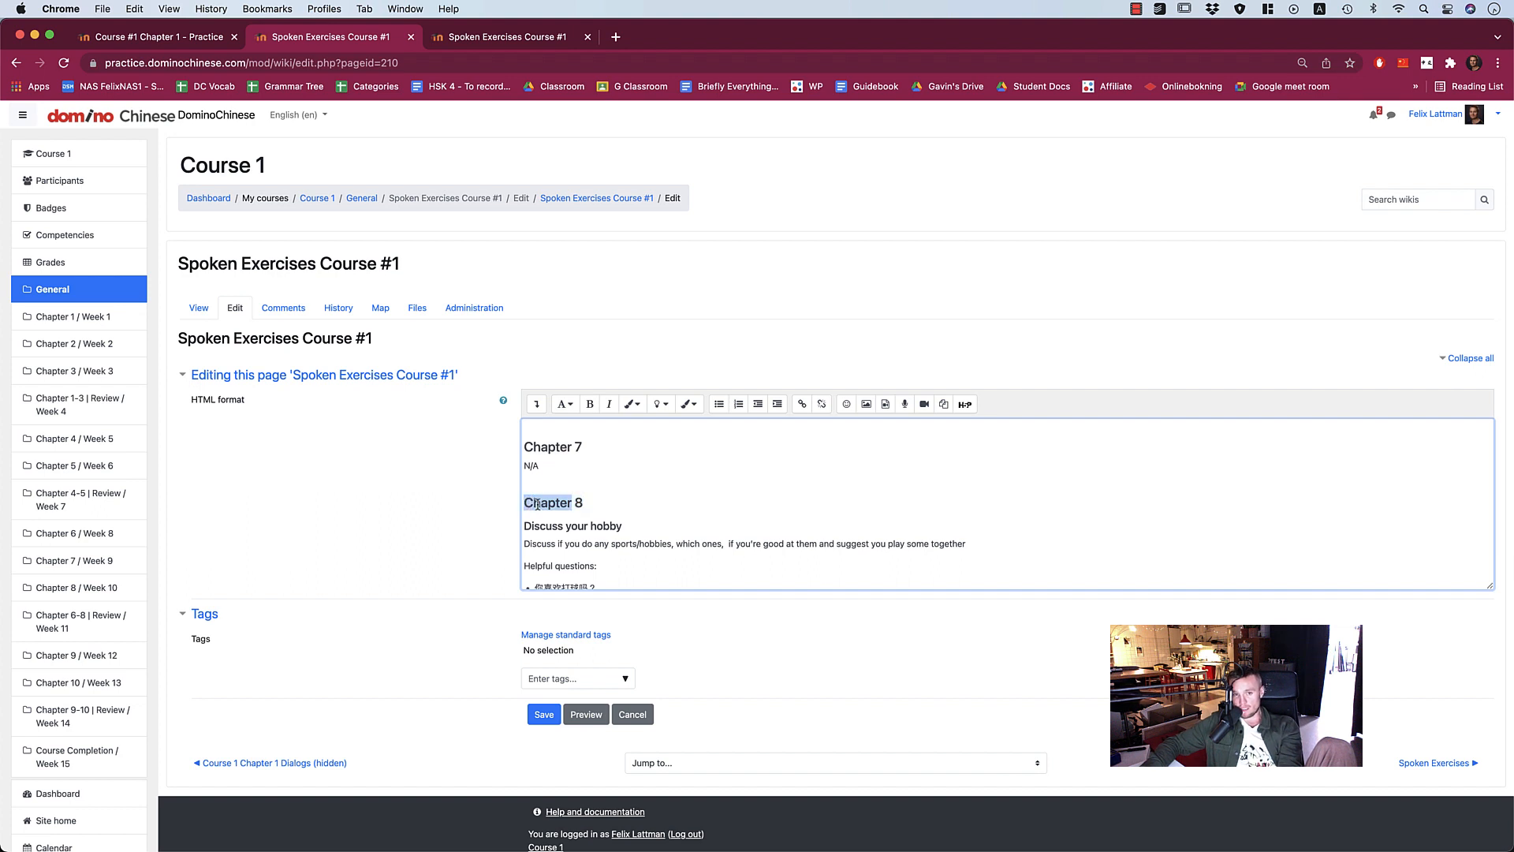
Apply the Heading (small) style to the Discuss your hobby title under Chapter 8.
triple_click(586, 525)
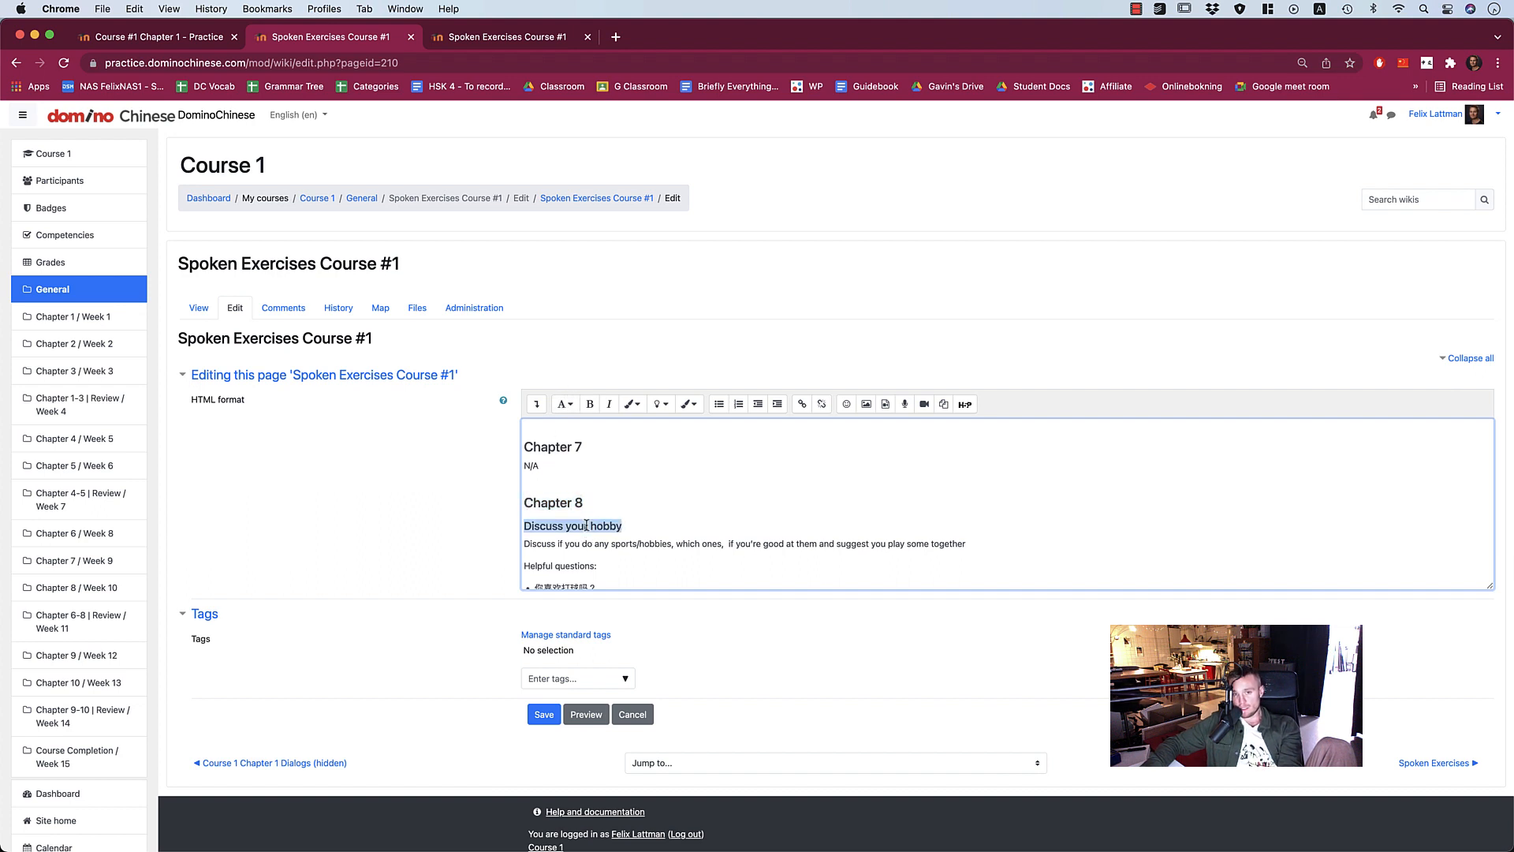
left_click(576, 407)
left_click(601, 451)
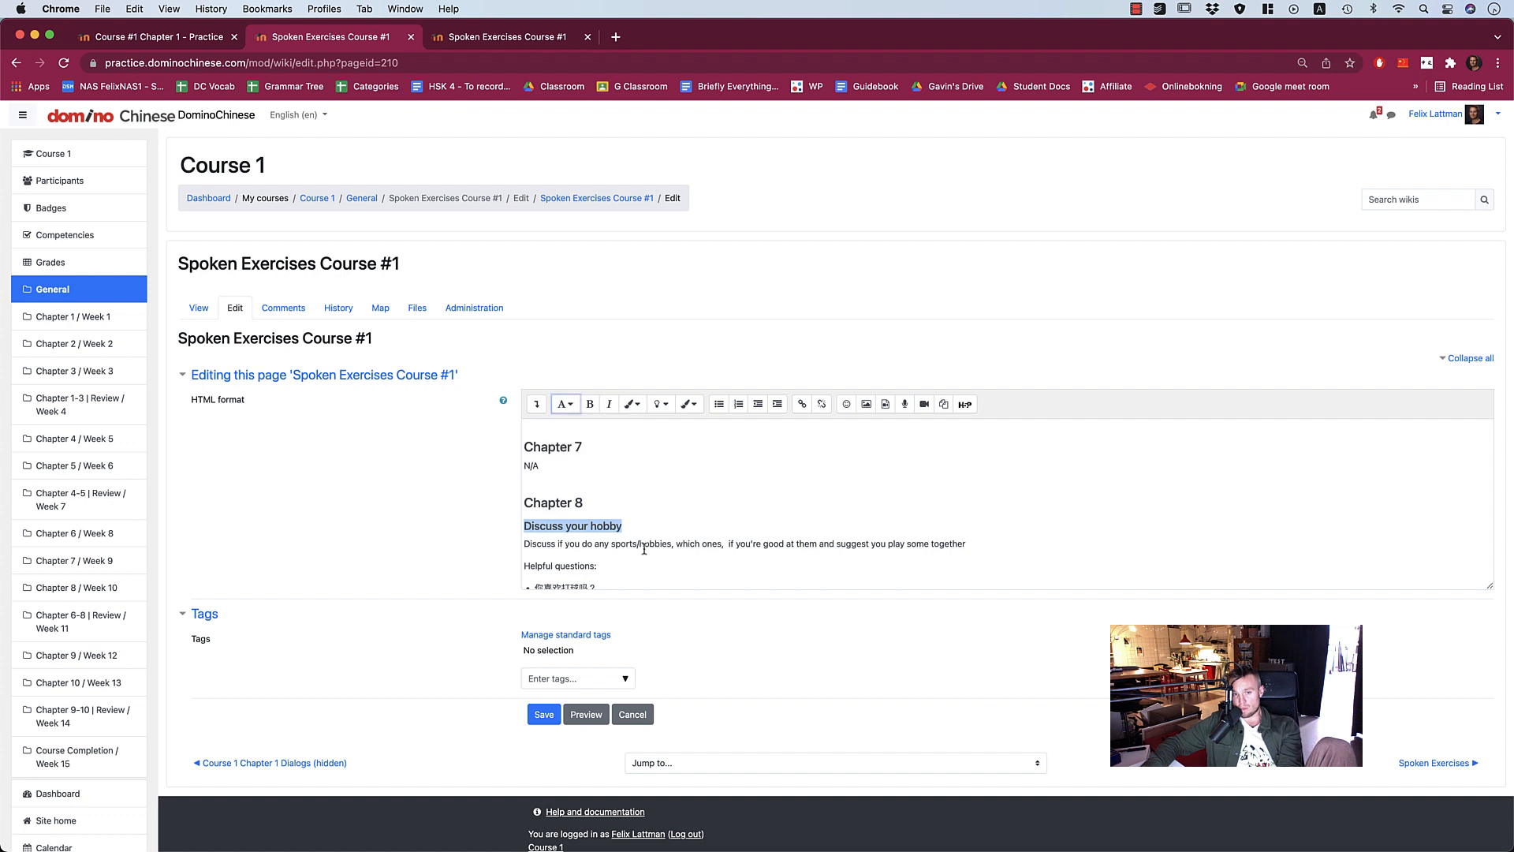
Recheck the page content in the editor from Chapter 1 down to Chapter 8.
scroll(642, 544, "up", 15)
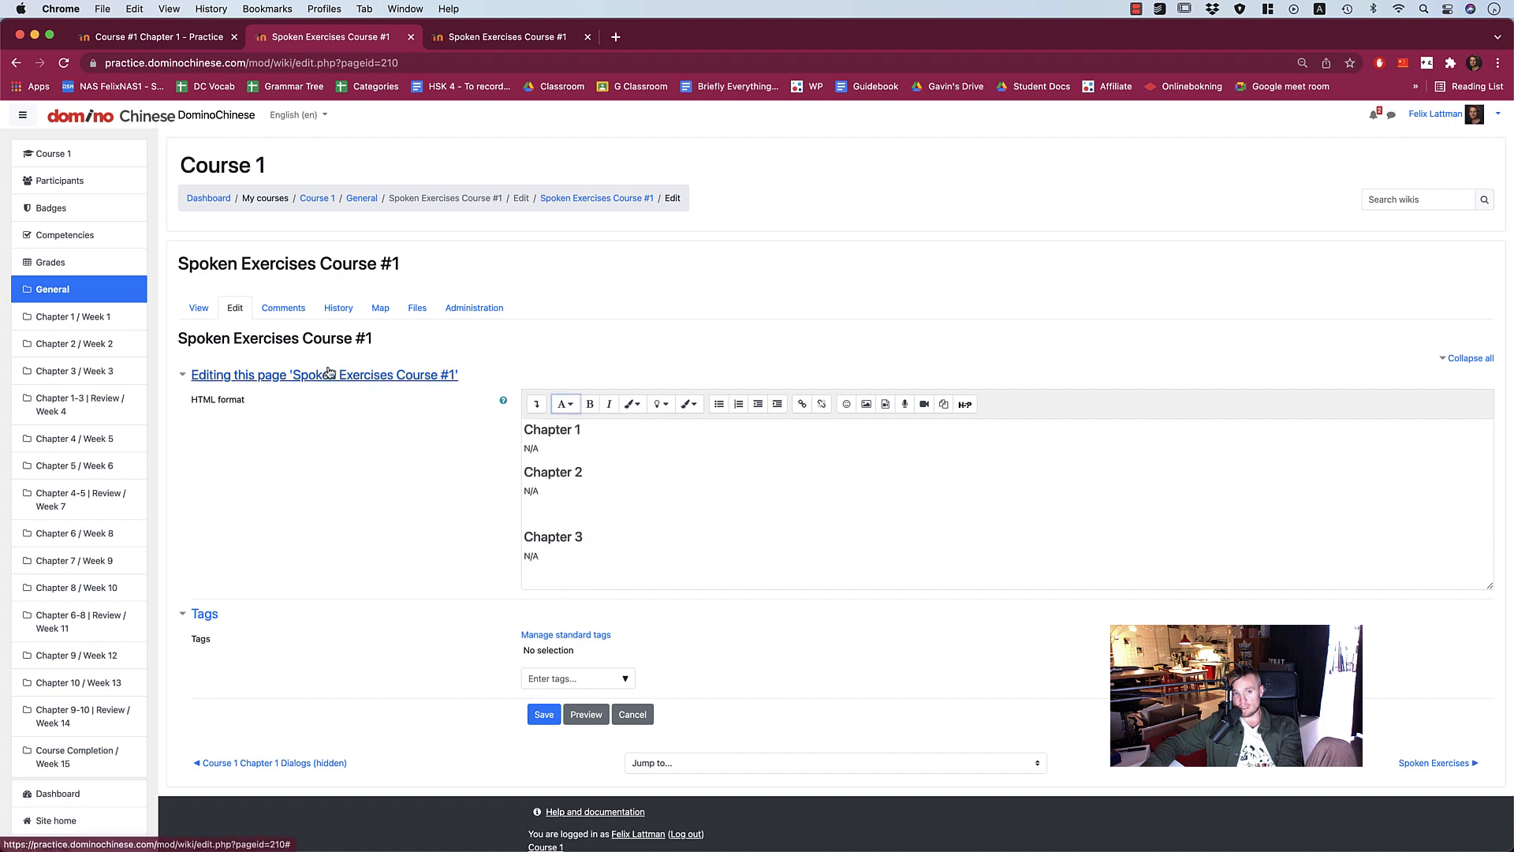
scroll(628, 493, "down", 10)
scroll(629, 492, "down", 8)
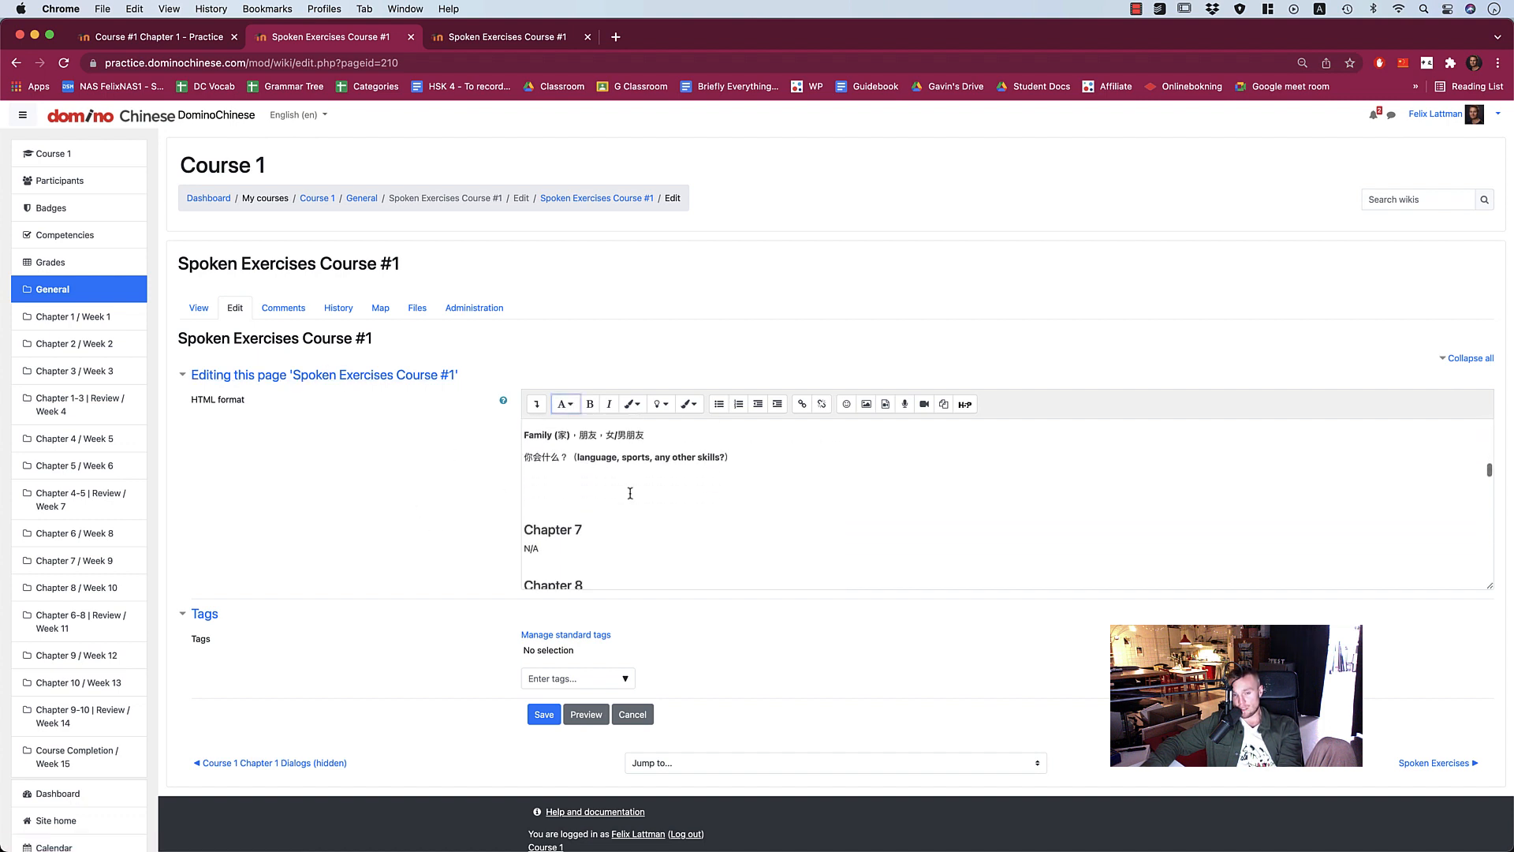
Toggle bold and italic on and off for the Discuss your hobby description and its helpful questions.
left_click_drag(619, 489, 521, 460)
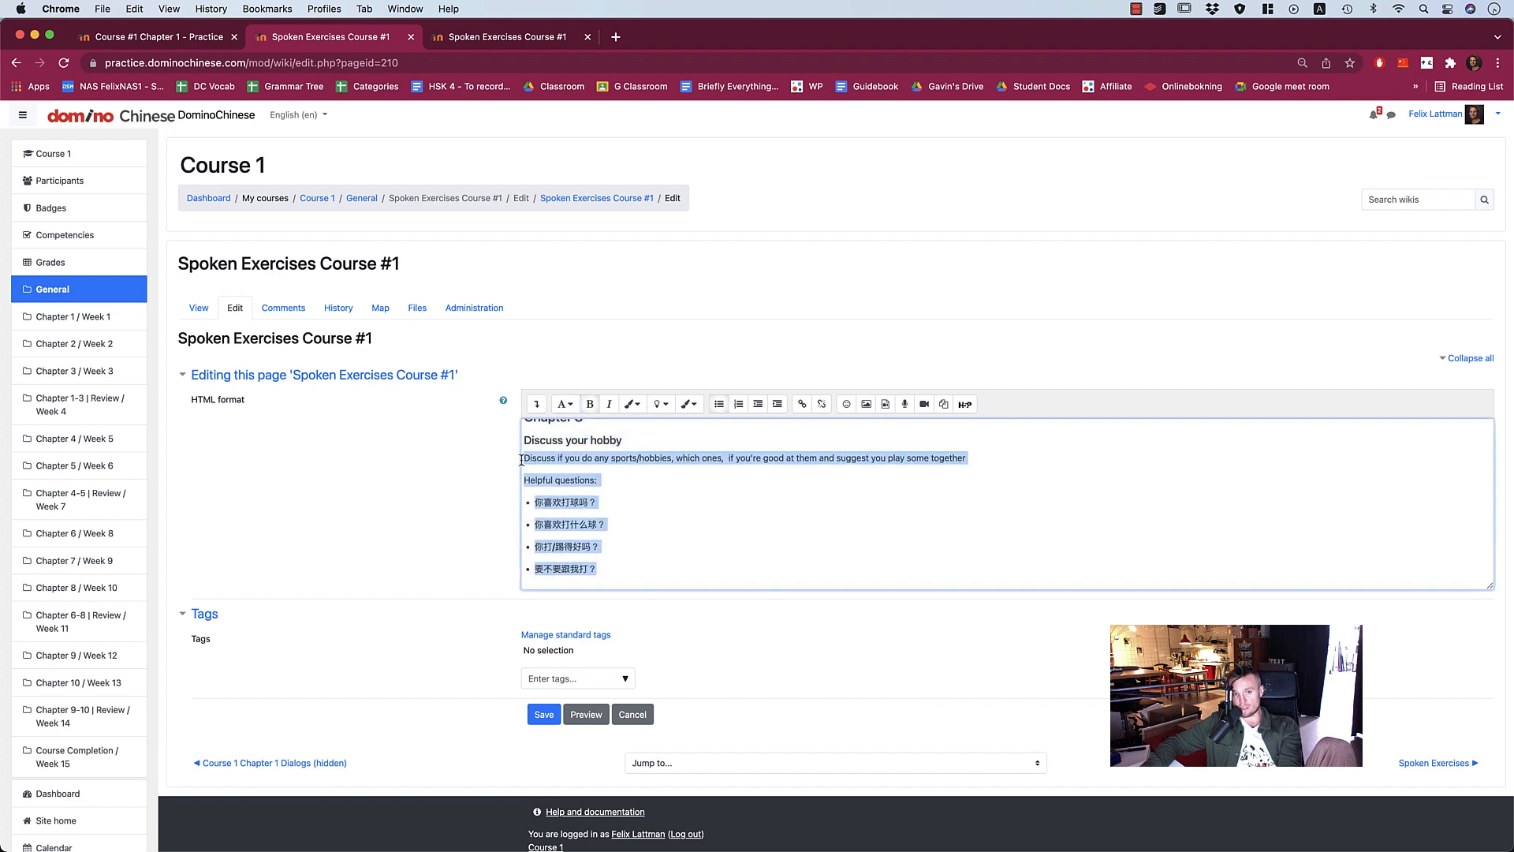
left_click(576, 405)
key("Escape")
left_click(591, 409)
left_click(591, 403)
left_click(613, 404)
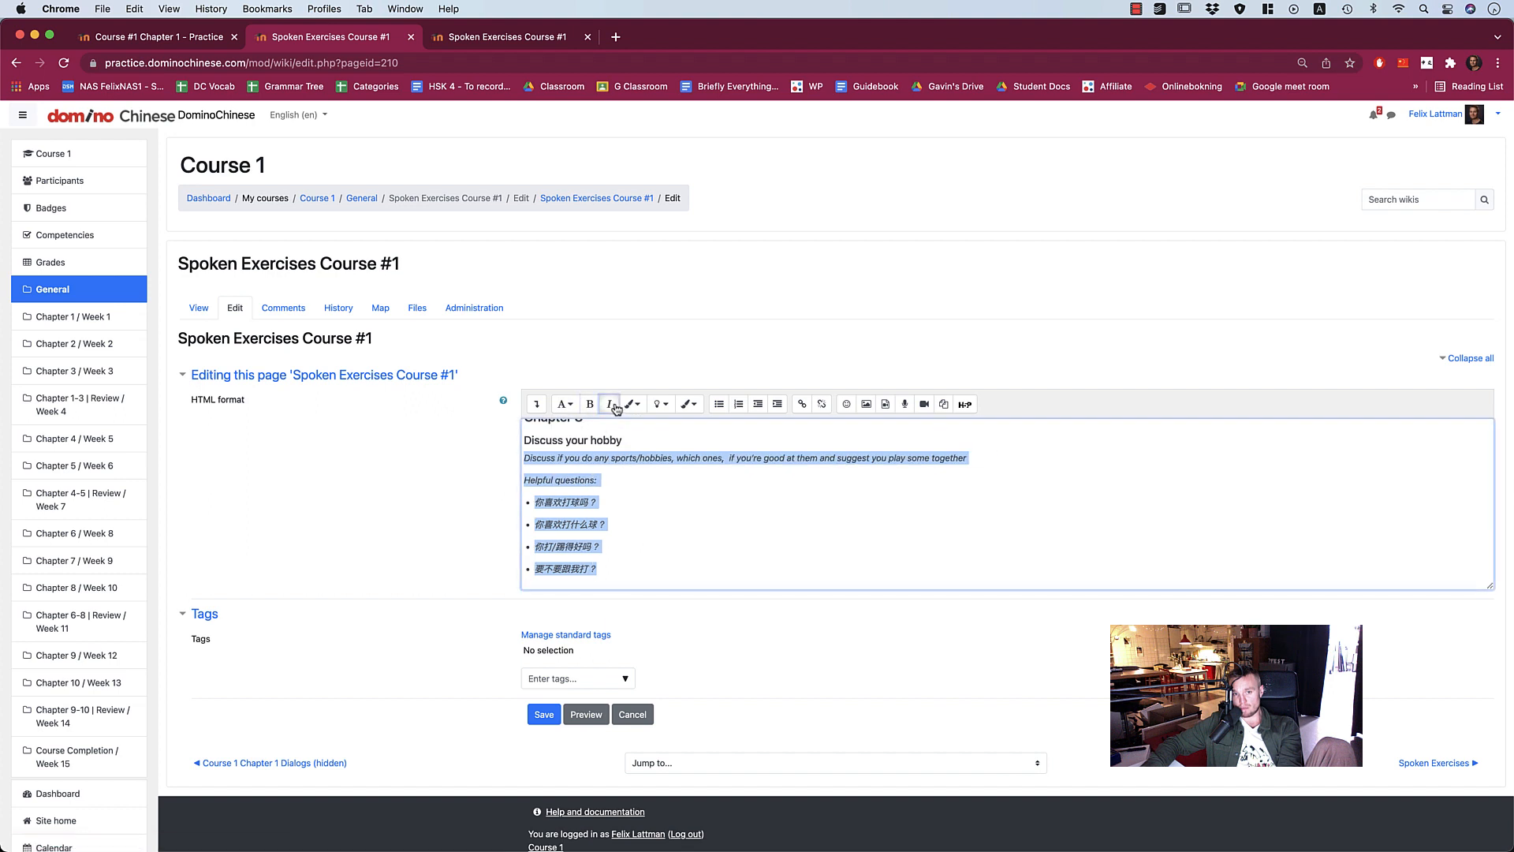
left_click(613, 404)
Check the Chapter 9 and Chapter 10 exercises in the editor and save the Spoken Exercises Course #1 page.
scroll(590, 521, "down", 10)
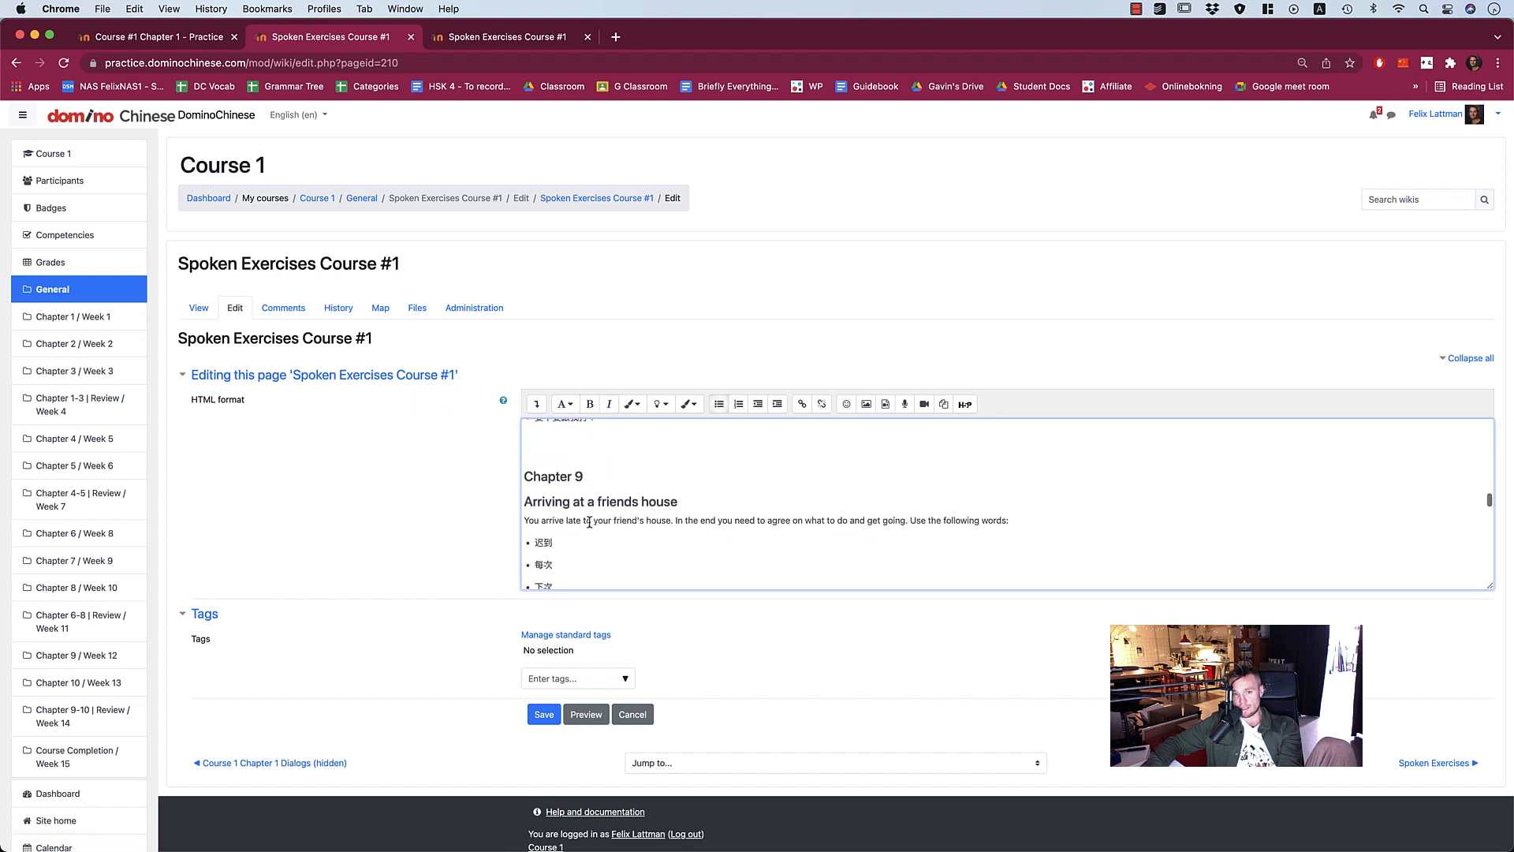
scroll(590, 521, "down", 6)
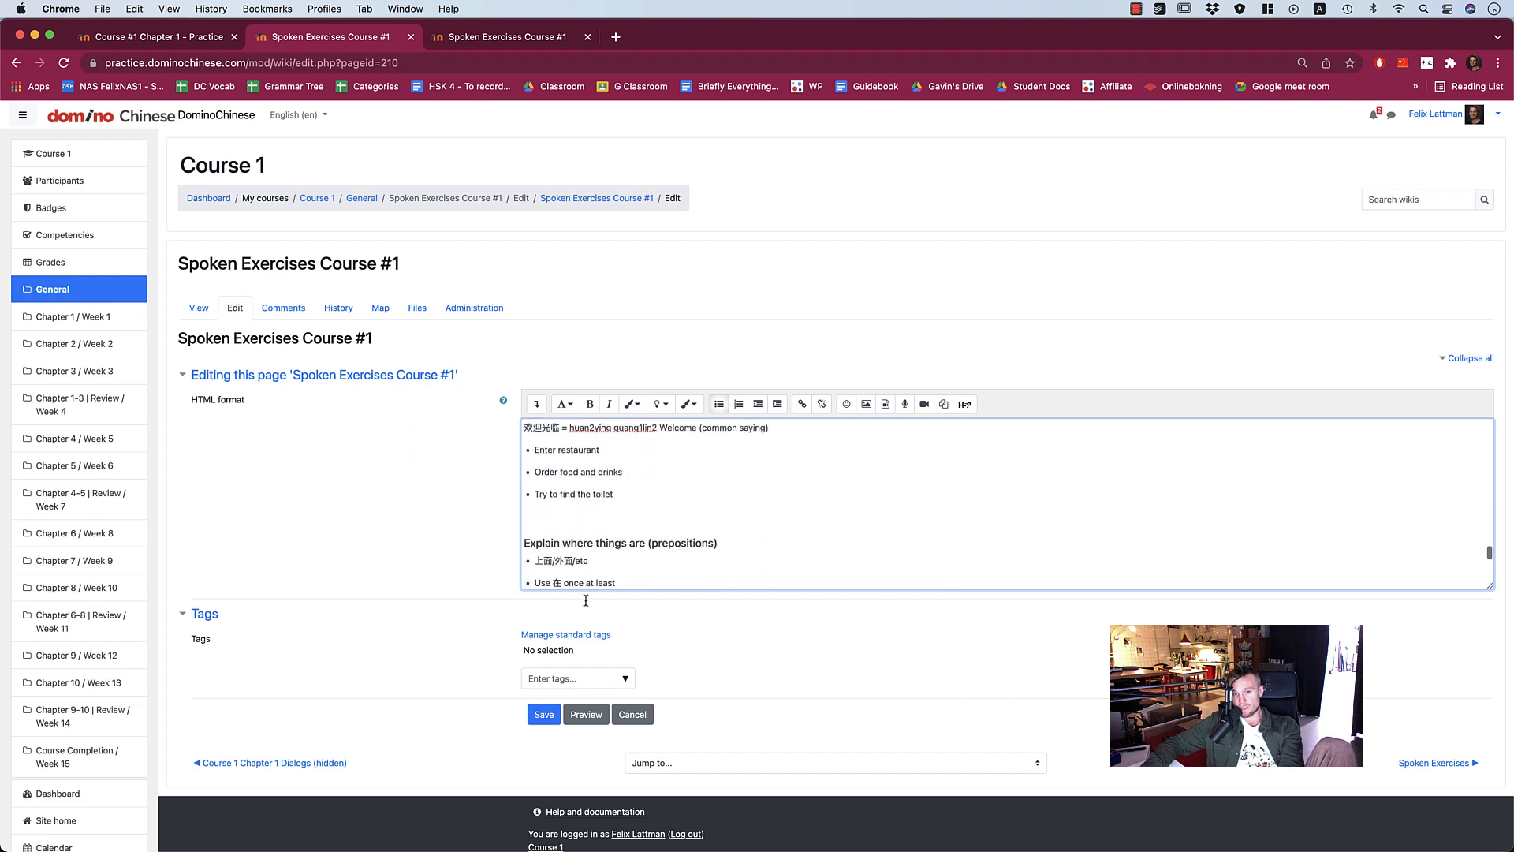
left_click(536, 716)
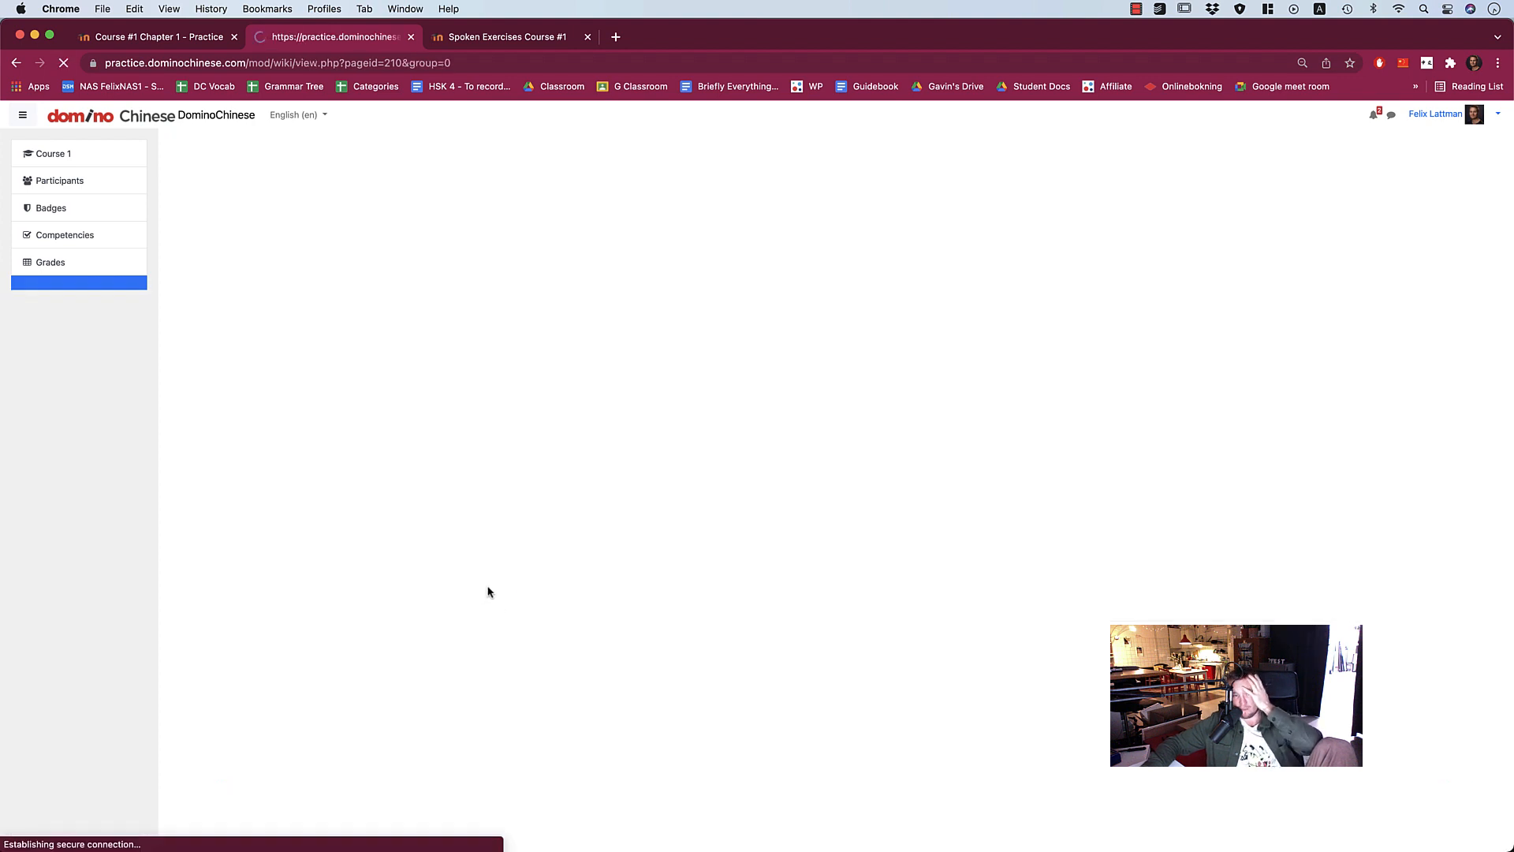
Examine the saved page's table of contents, comparing the levels of the Chapter 9 and Arriving at a friends house entries.
scroll(418, 534, "down", 1)
scroll(419, 534, "down", 2)
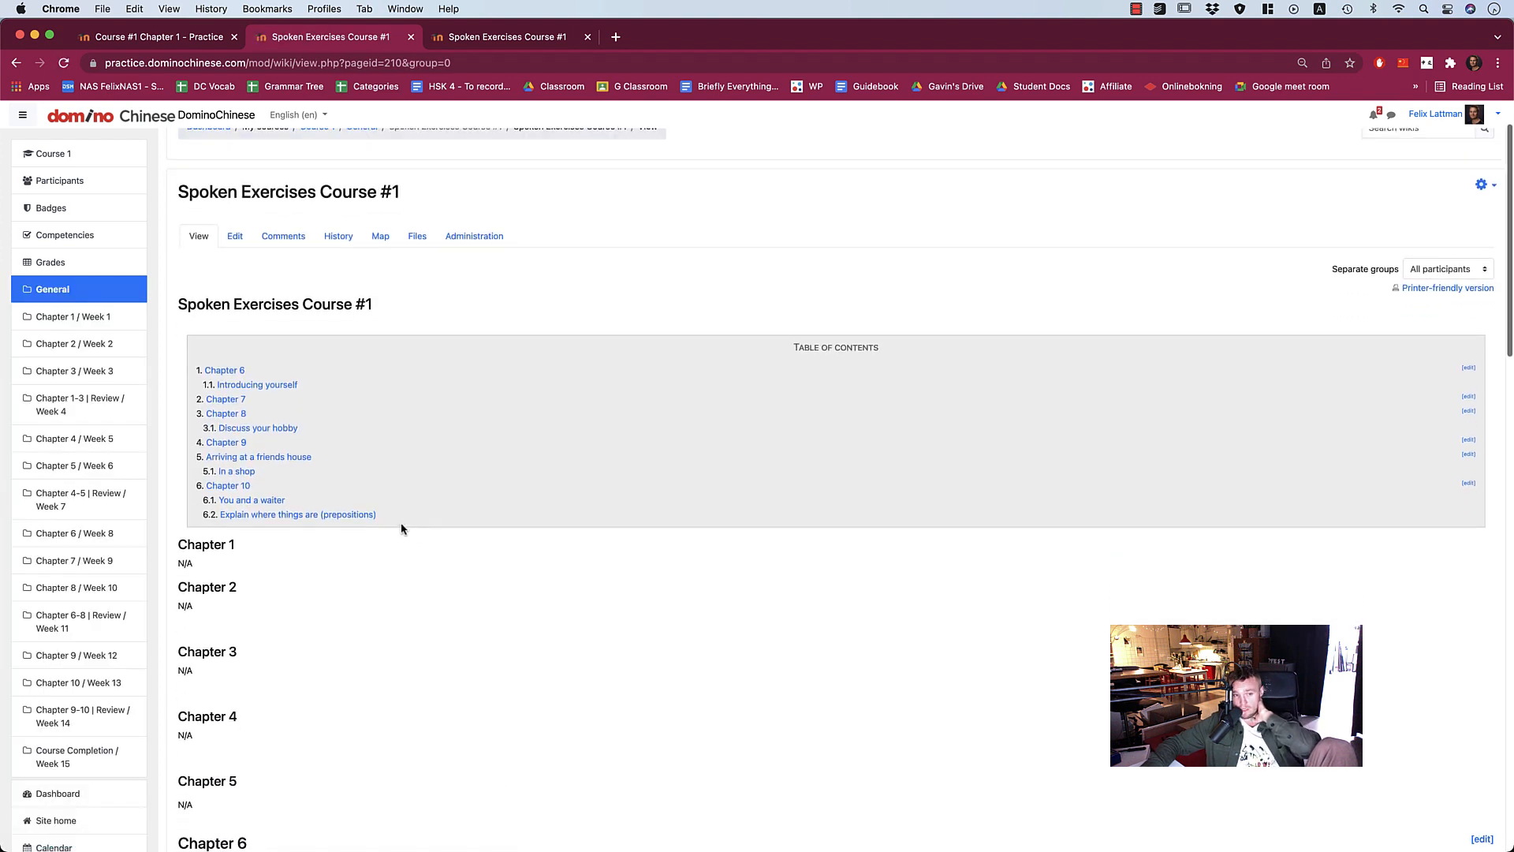
left_click_drag(379, 515, 221, 455)
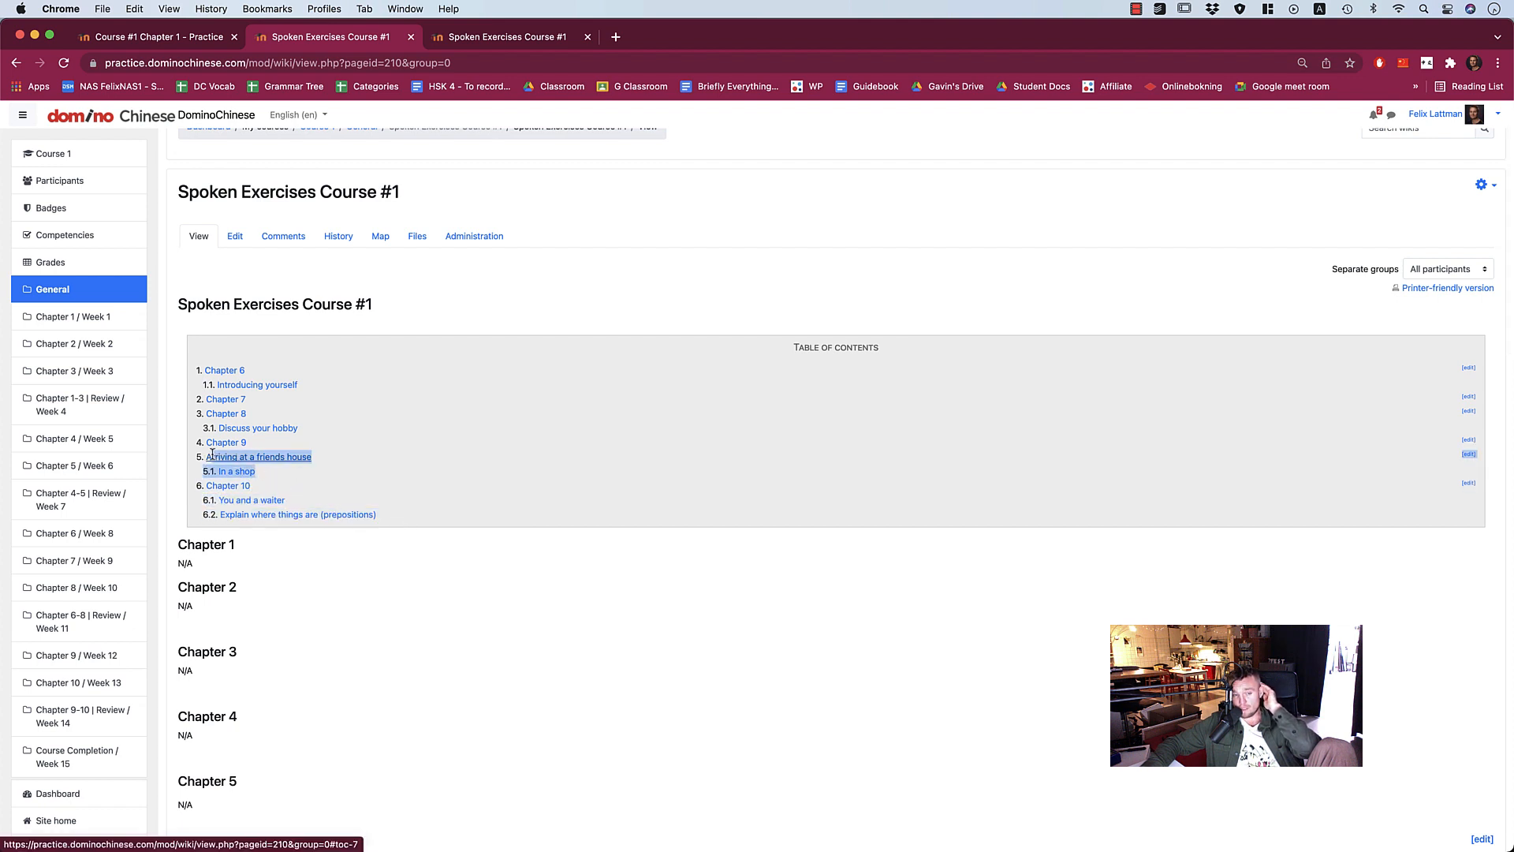
left_click_drag(314, 457, 219, 457)
scroll(216, 467, "down", 1)
left_click_drag(314, 453, 170, 435)
left_click(361, 451)
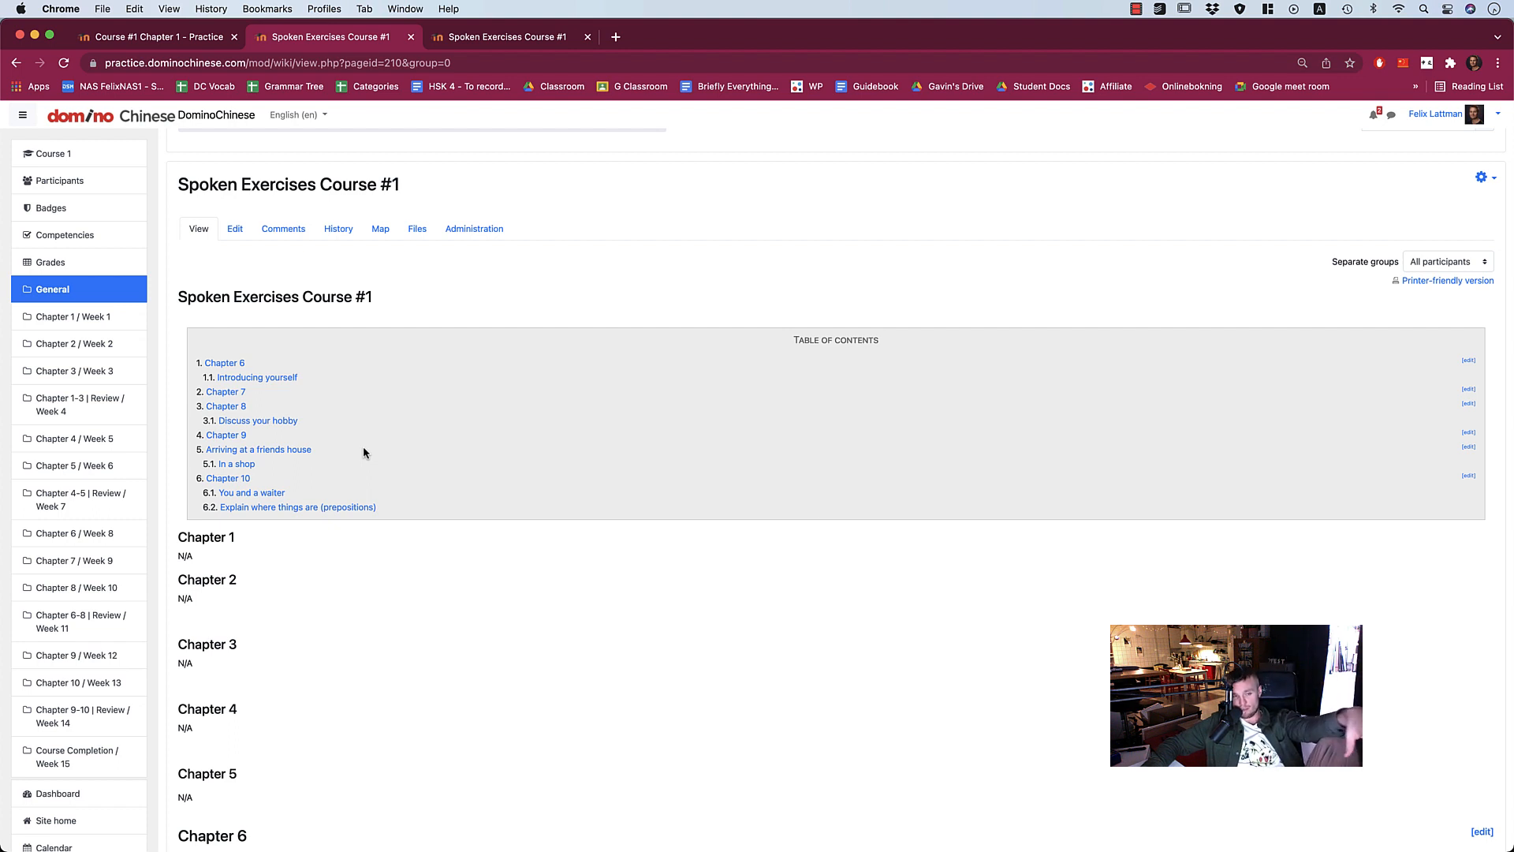
left_click_drag(338, 463, 190, 351)
scroll(184, 391, "down", 1)
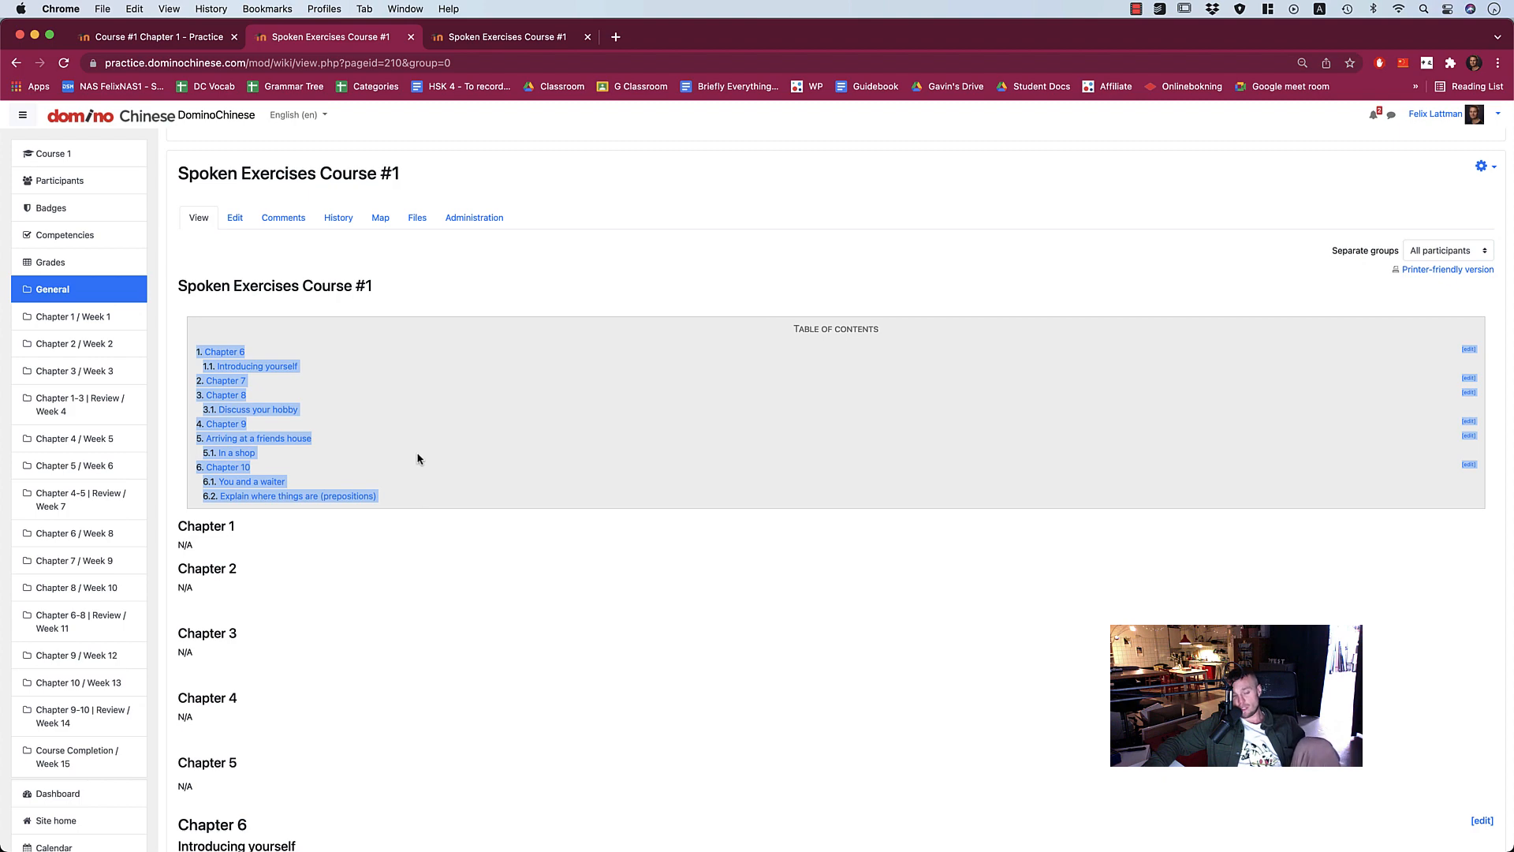
scroll(419, 456, "down", 2)
left_click(391, 380)
scroll(390, 380, "up", 5)
left_click_drag(389, 379, 244, 223)
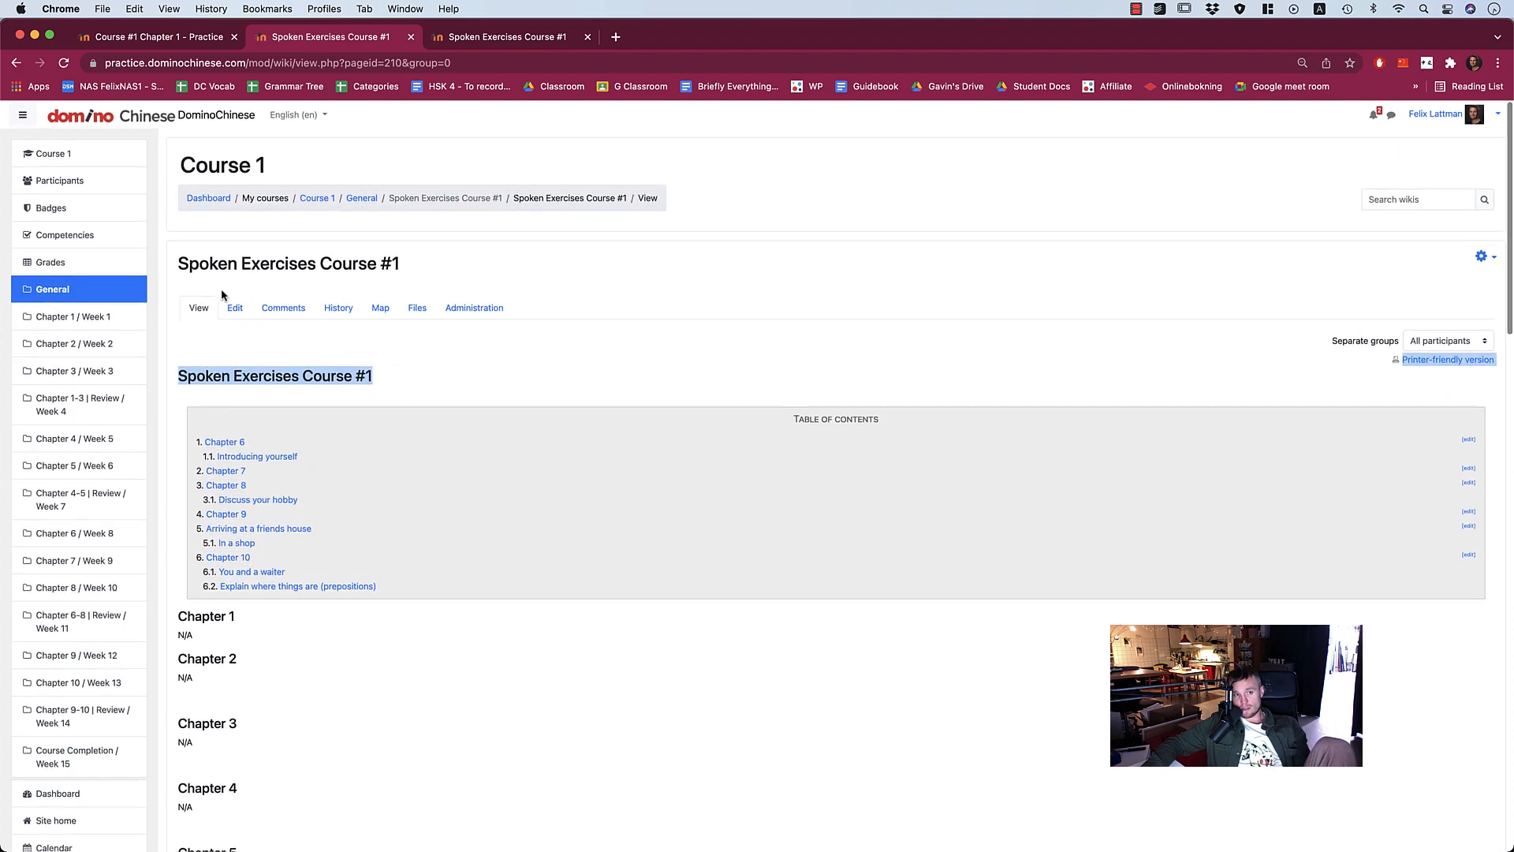
Open the Course #1 Chapter 1 - Practice wiki from Course 1's Chapter 1 / Week 1 section and review its practice sections.
left_click(316, 199)
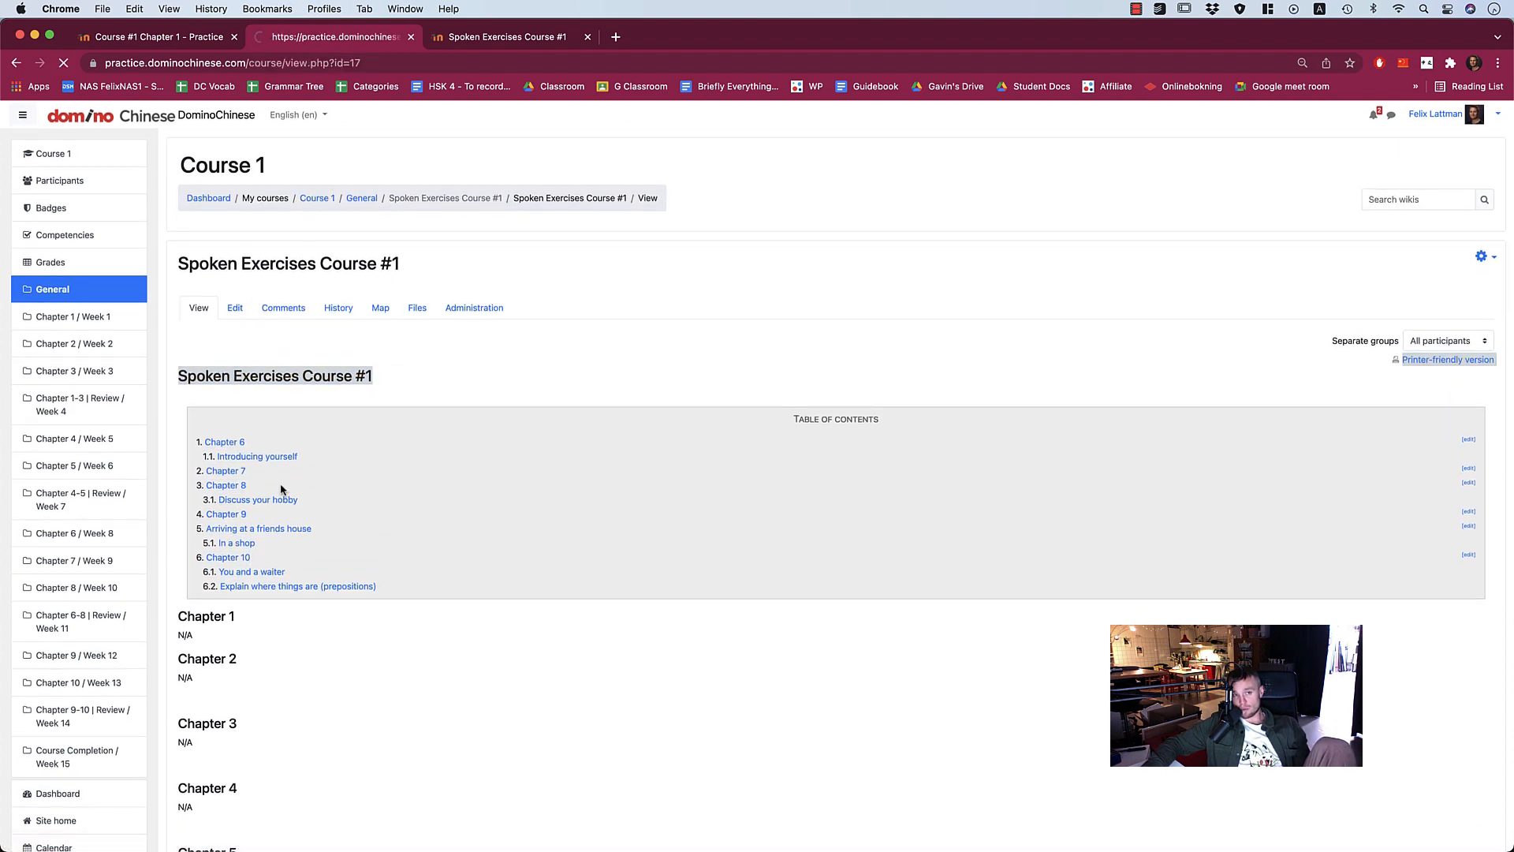
scroll(355, 454, "down", 3)
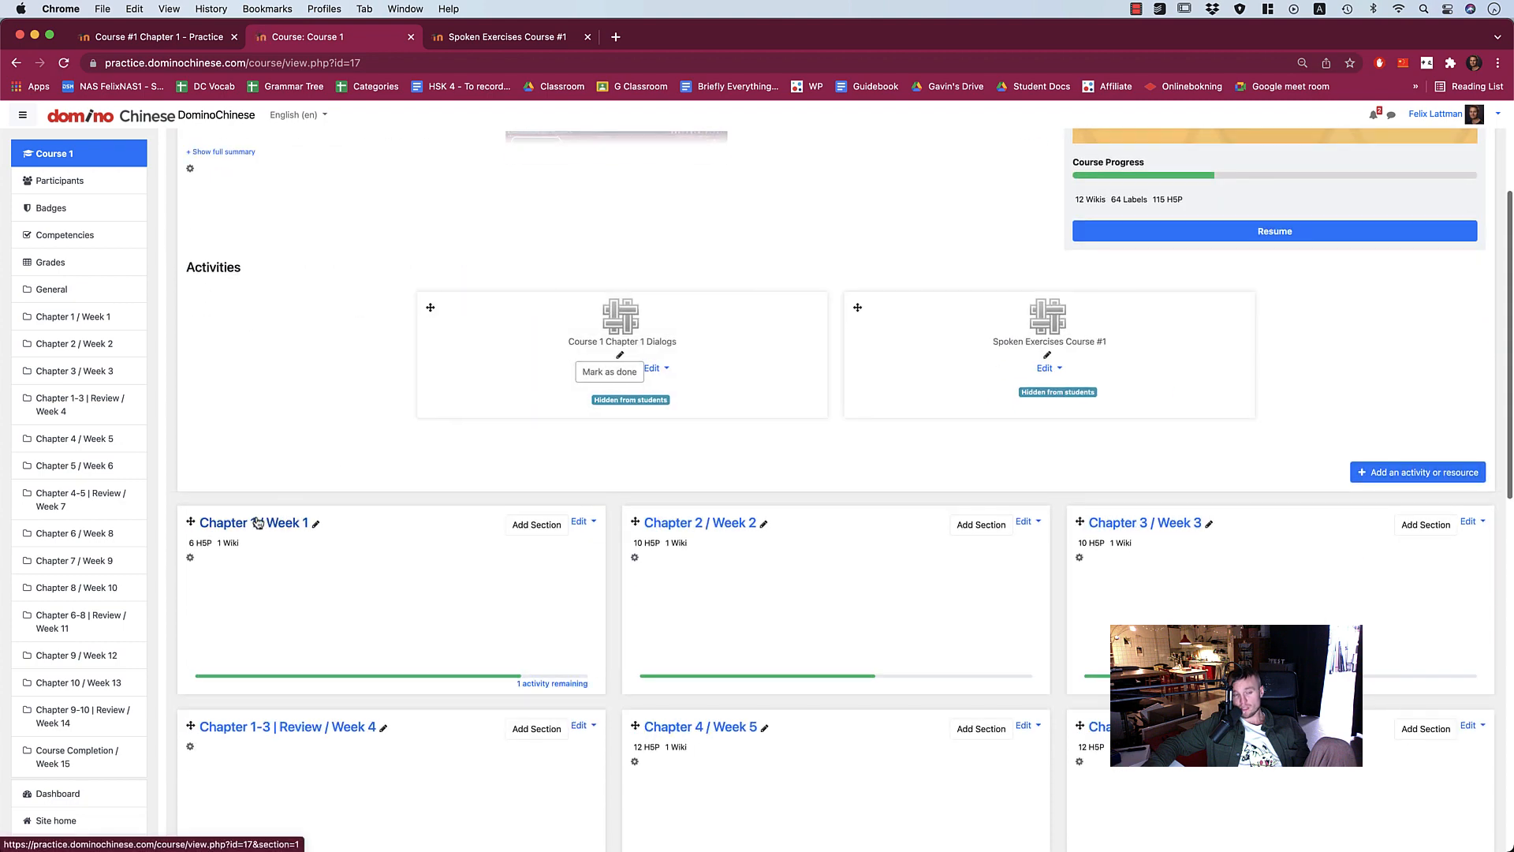
left_click(265, 525)
scroll(368, 544, "down", 10)
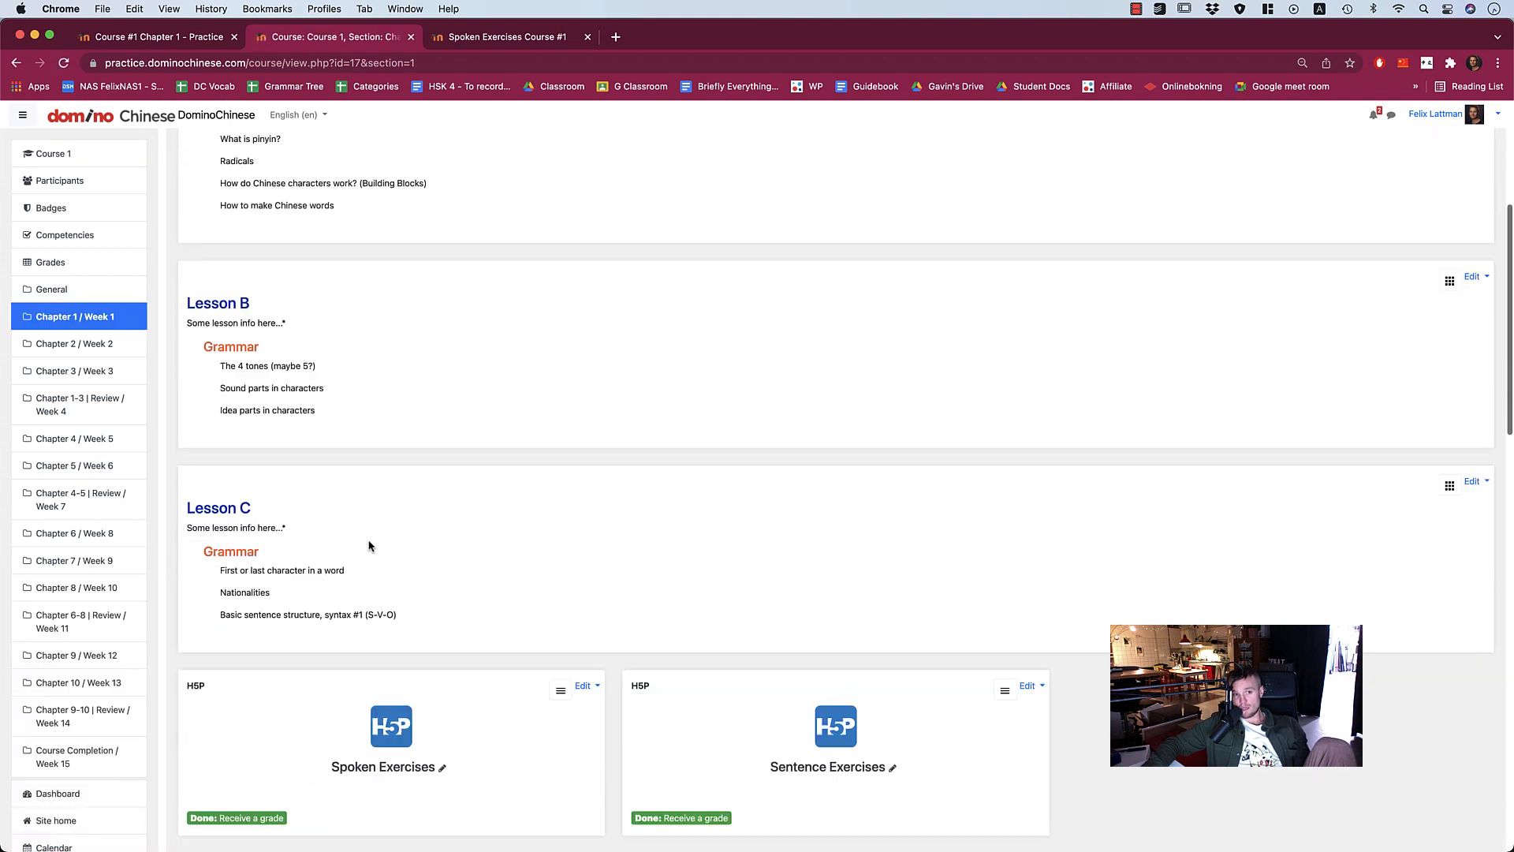
scroll(368, 544, "down", 4)
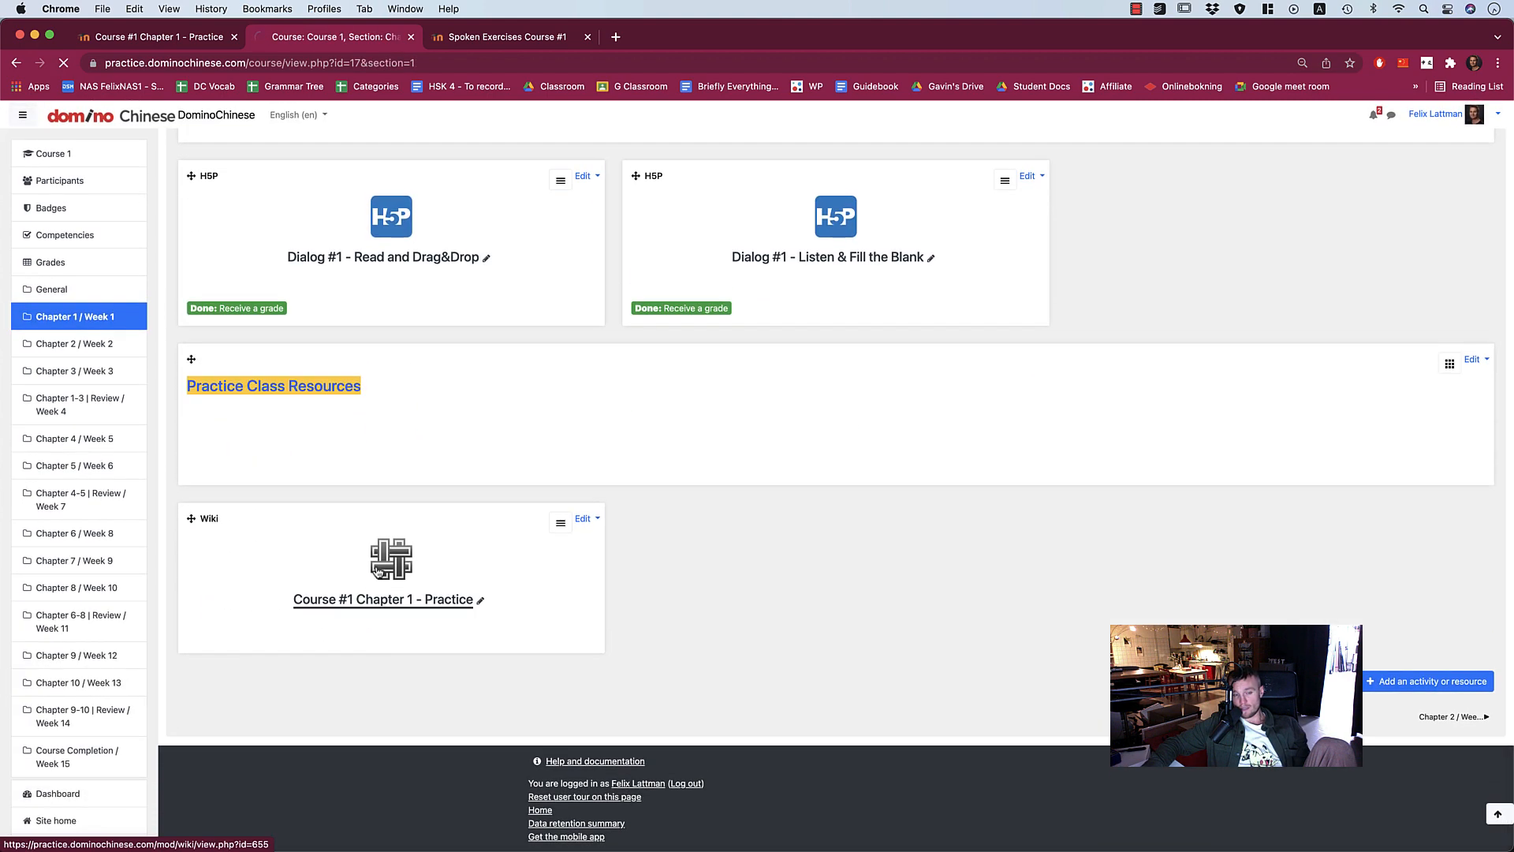
left_click(375, 574)
scroll(358, 447, "down", 4)
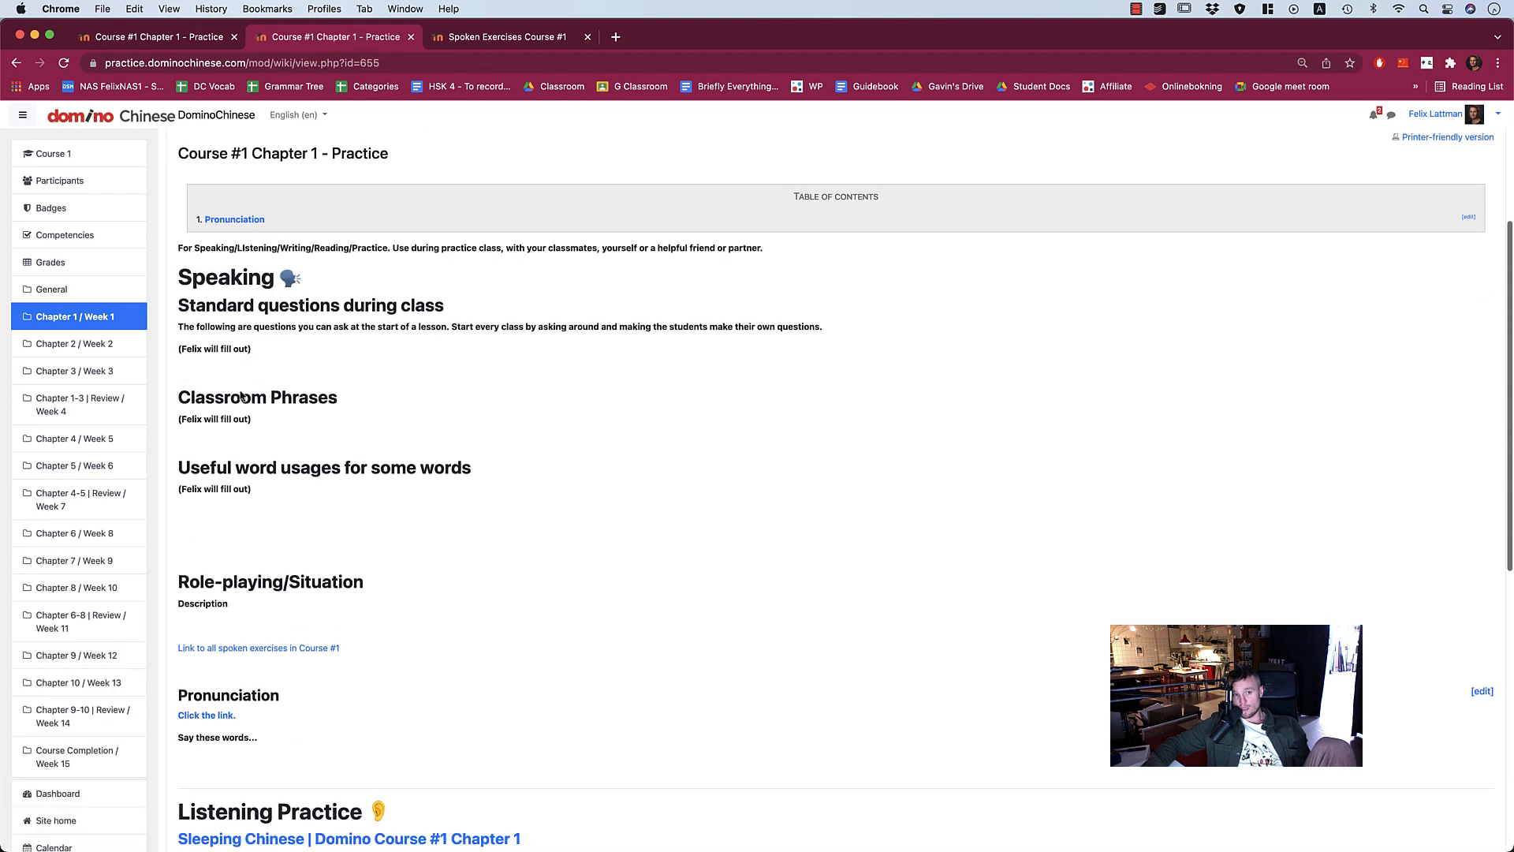
scroll(242, 397, "down", 4)
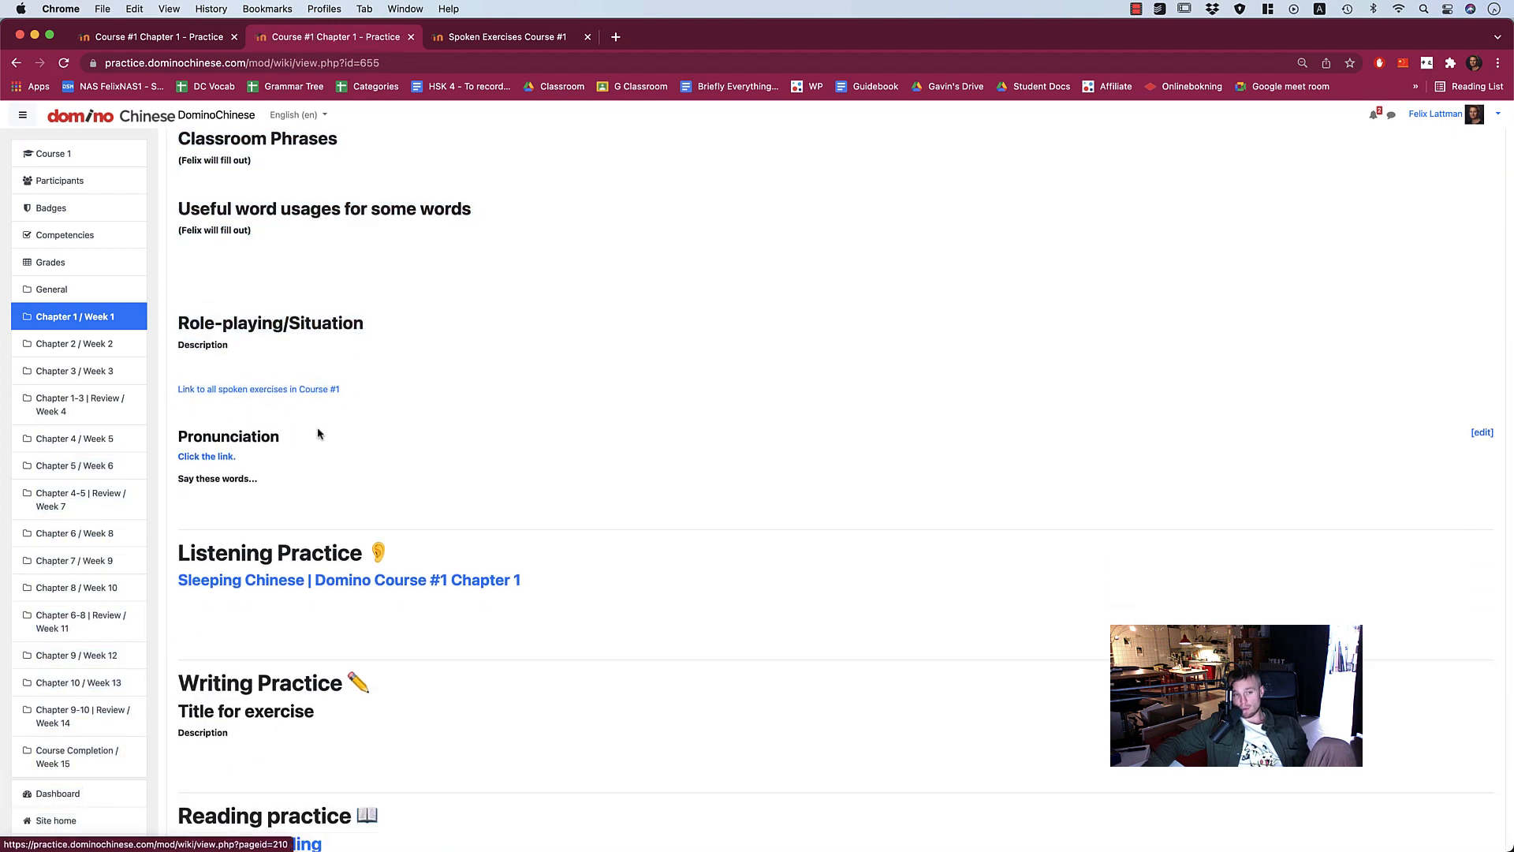
scroll(318, 434, "down", 3)
left_click_drag(269, 369, 172, 377)
left_click(303, 438)
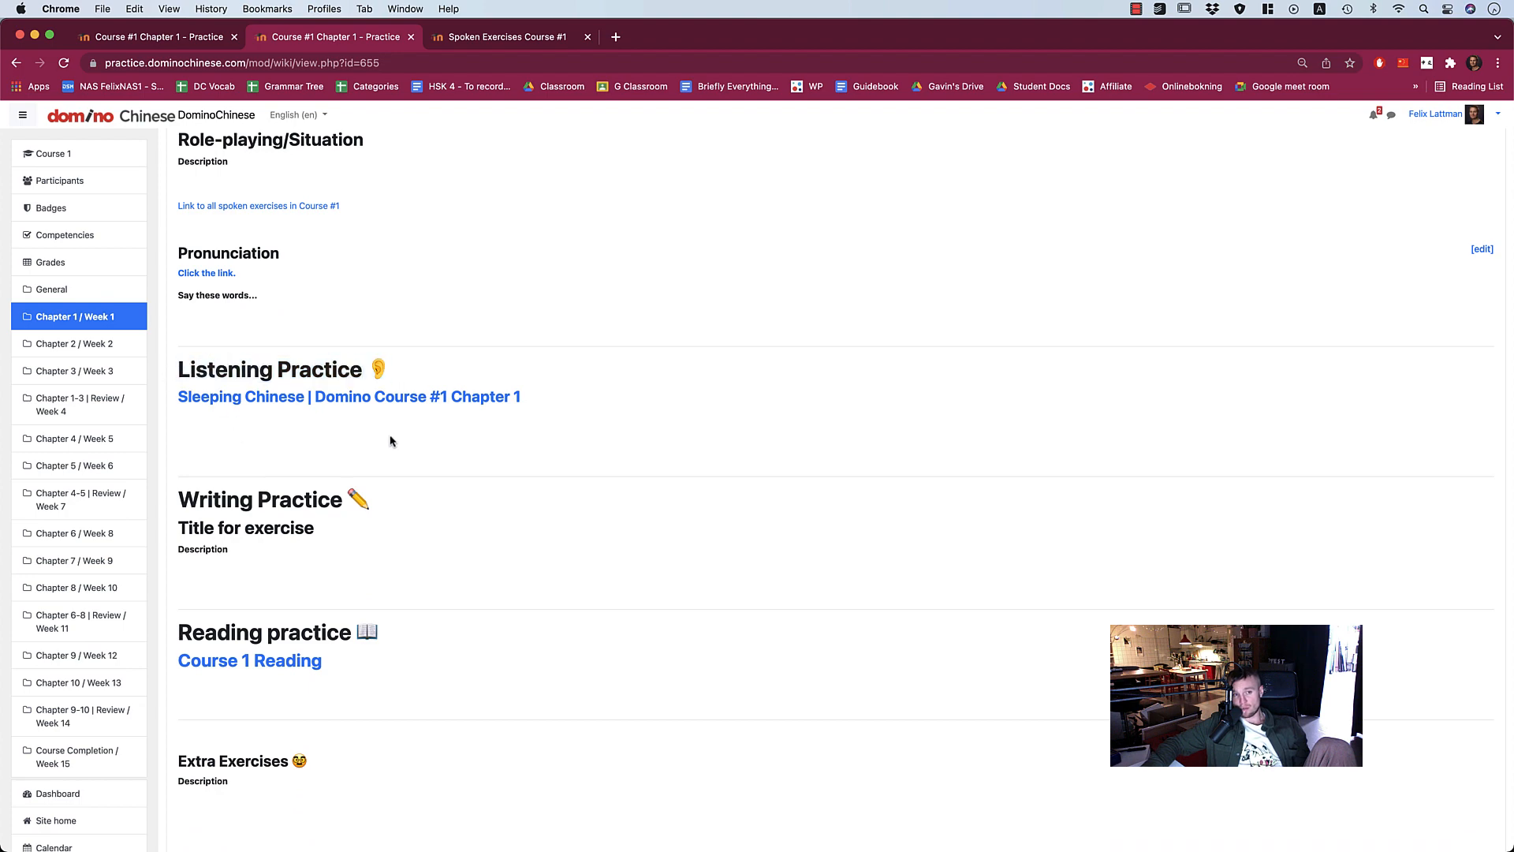
Open the Course #1 Chapter 1 - Practice page for editing and enlarge the editing area.
scroll(390, 441, "up", 10)
left_click(236, 339)
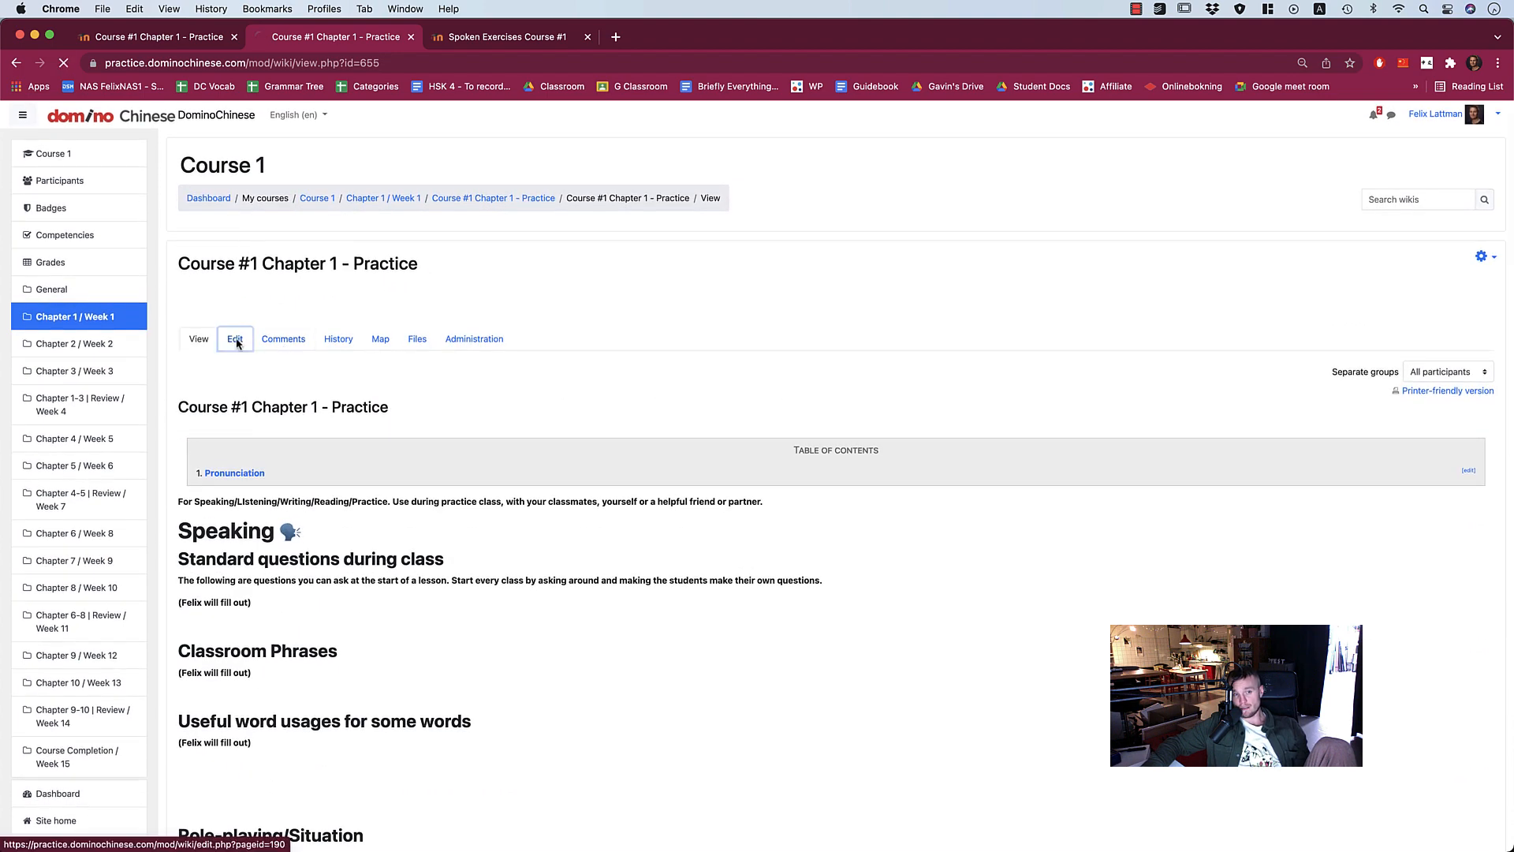
key("F1")
scroll(631, 529, "down", 1)
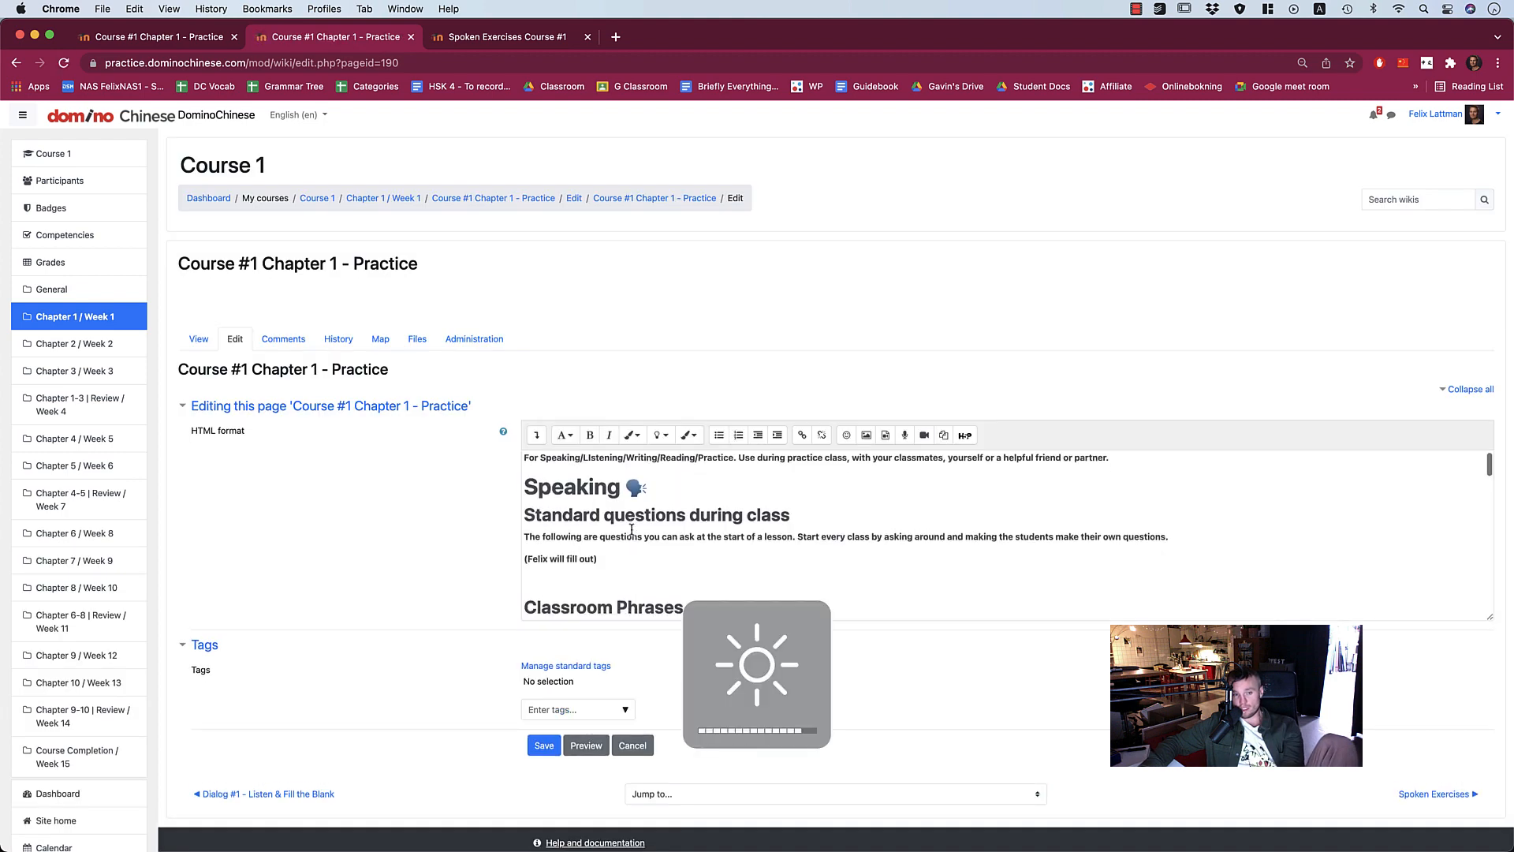
scroll(1260, 569, "down", 3)
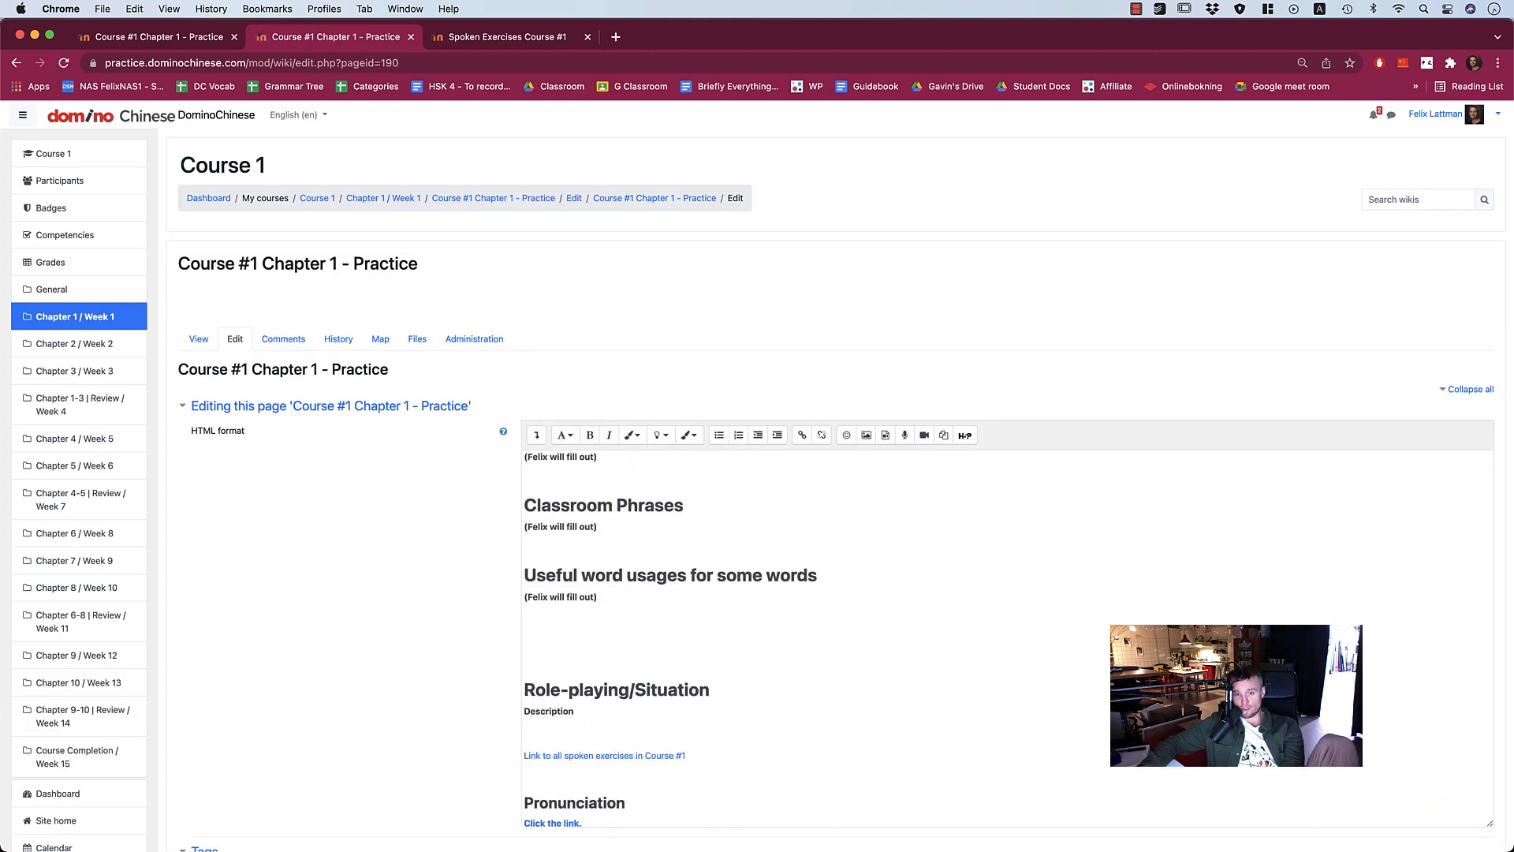
scroll(477, 552, "down", 5)
scroll(578, 541, "down", 10)
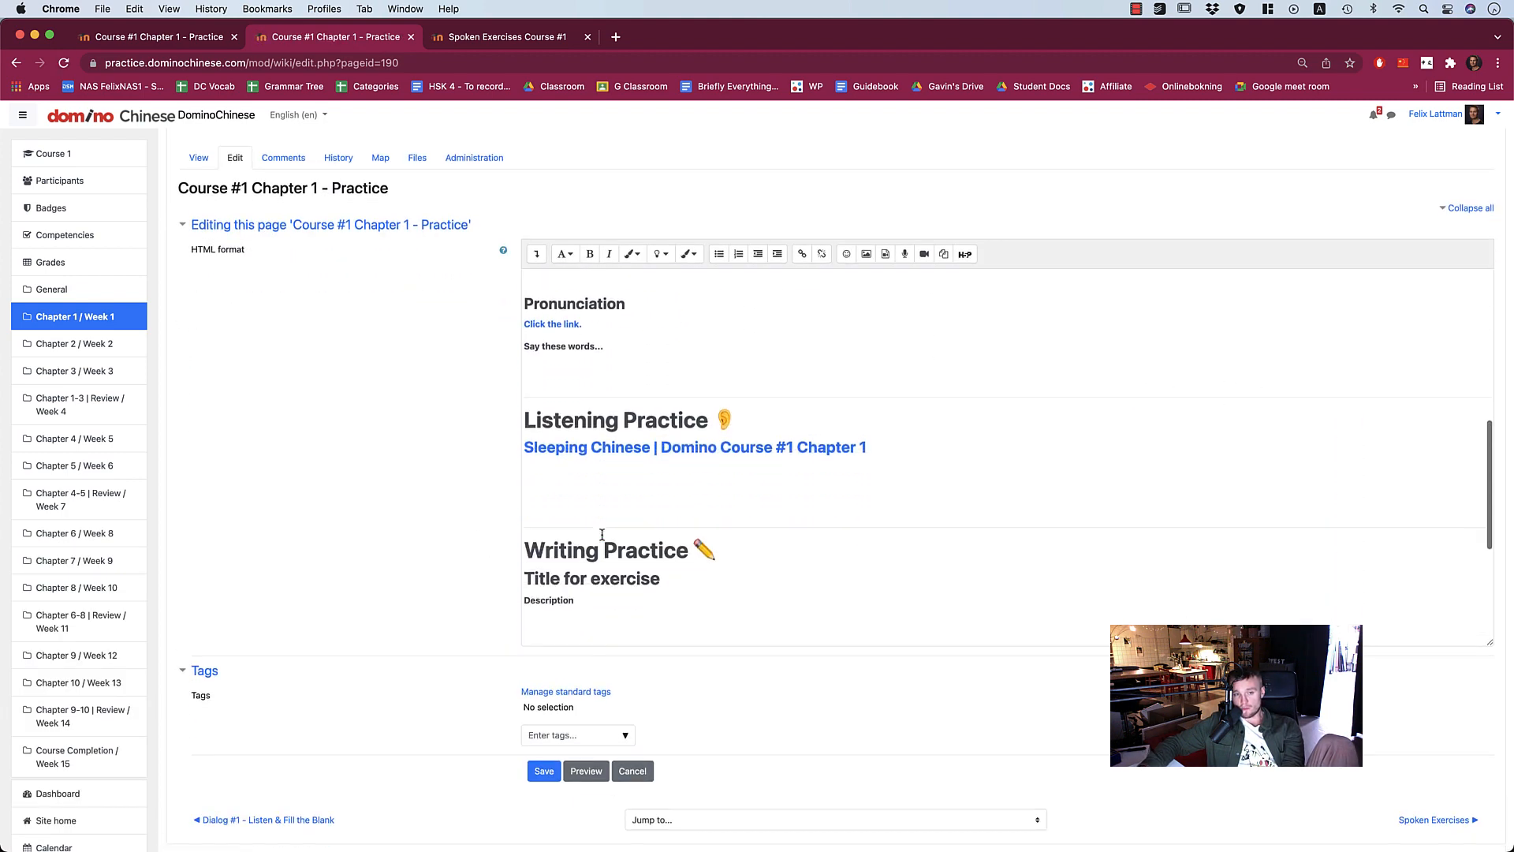
Try entering placeholder text below the Sleeping Chinese link under Listening Practice.
key("F1")
left_click(671, 424)
type("sdasda")
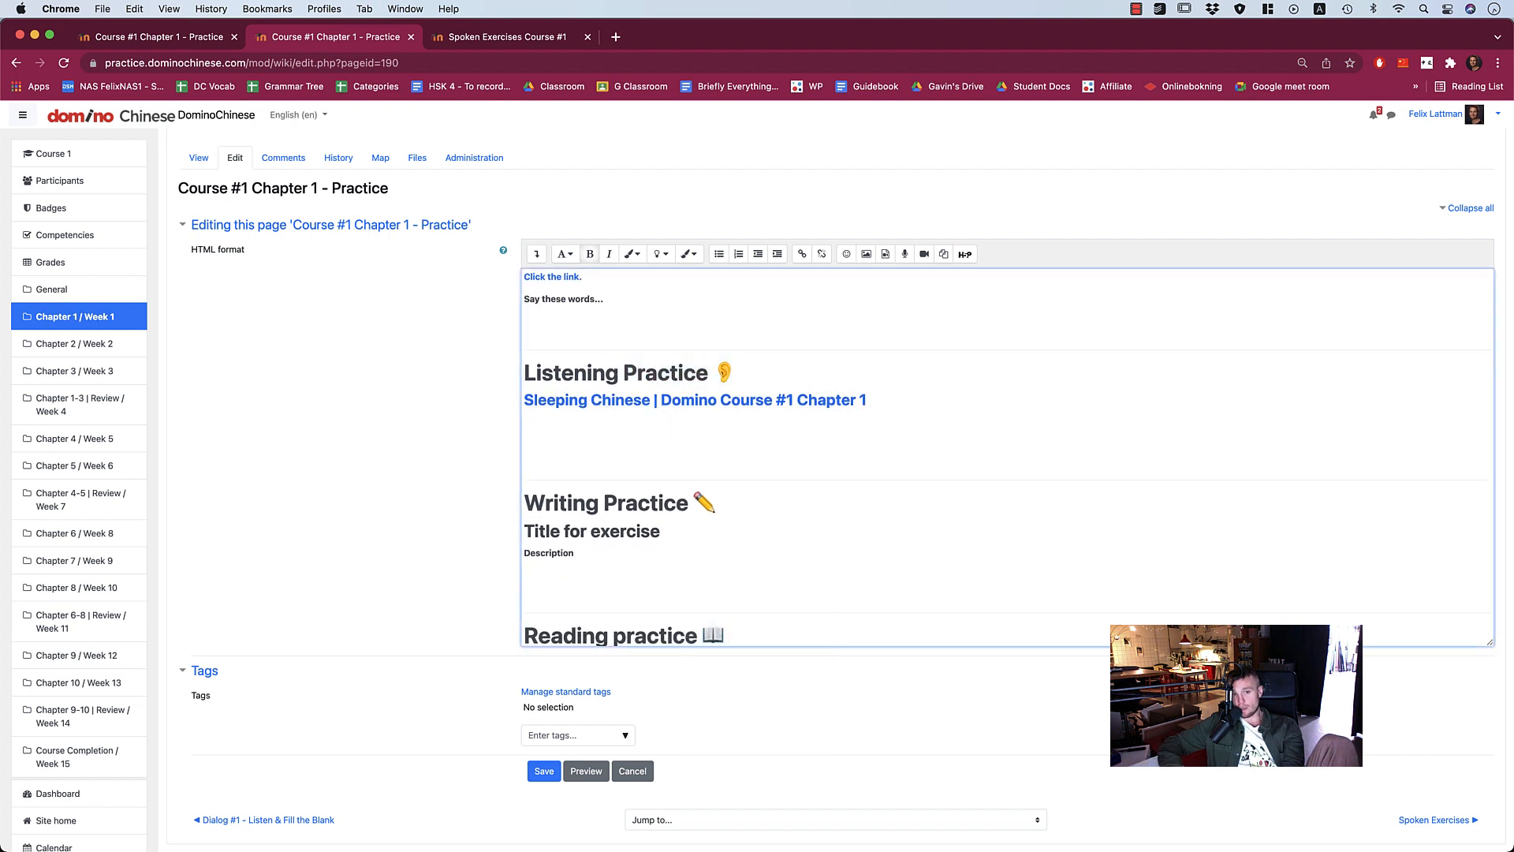
key("F1")
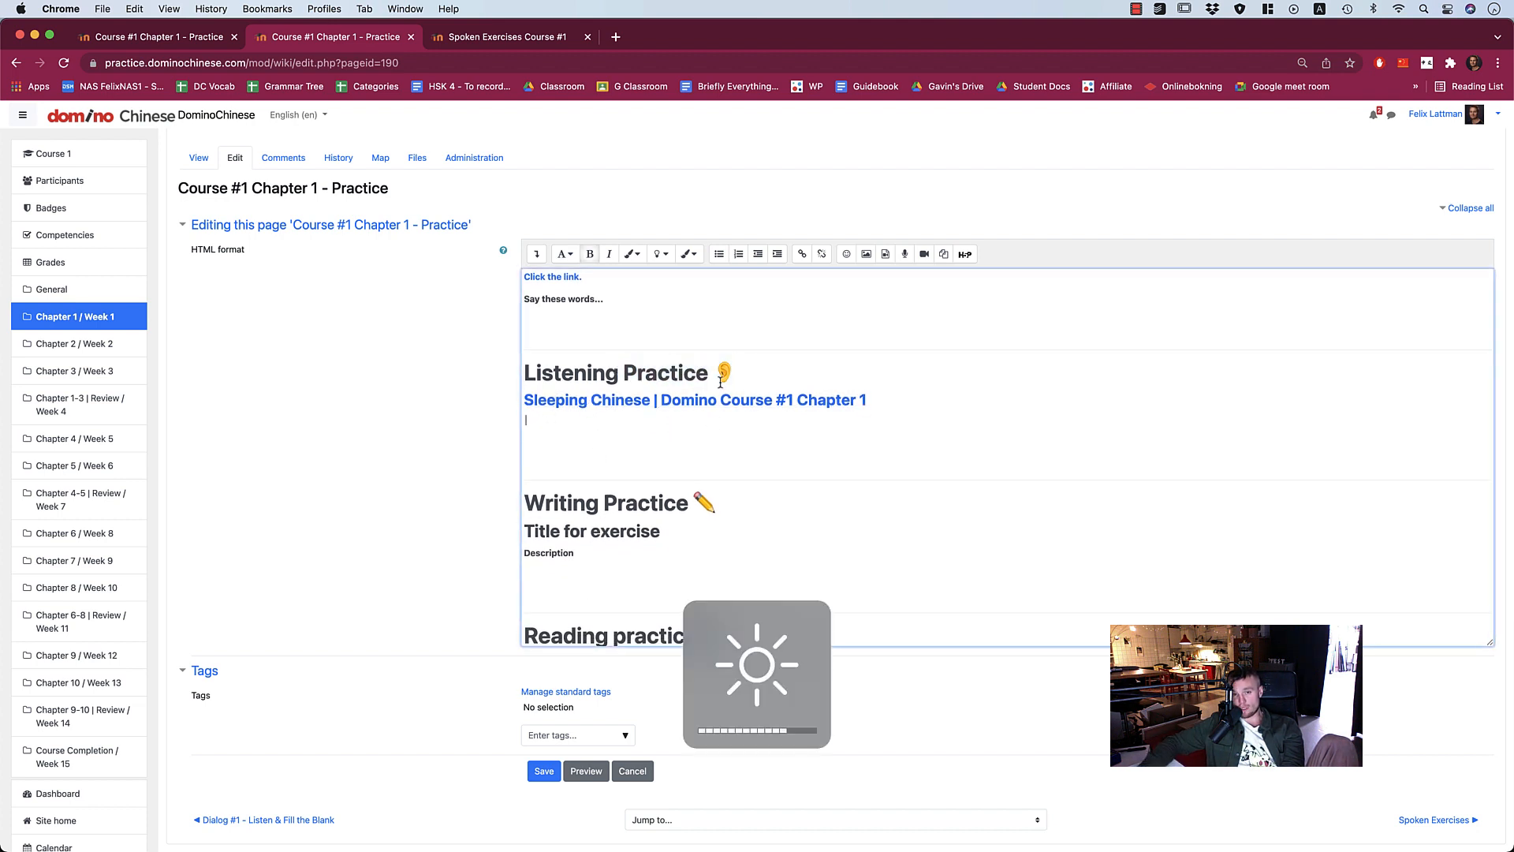
Examine the titles, descriptions and links in the Listening, Writing and Reading practice sections of the editor.
left_click_drag(538, 399, 633, 399)
left_click(627, 433)
scroll(628, 433, "down", 2)
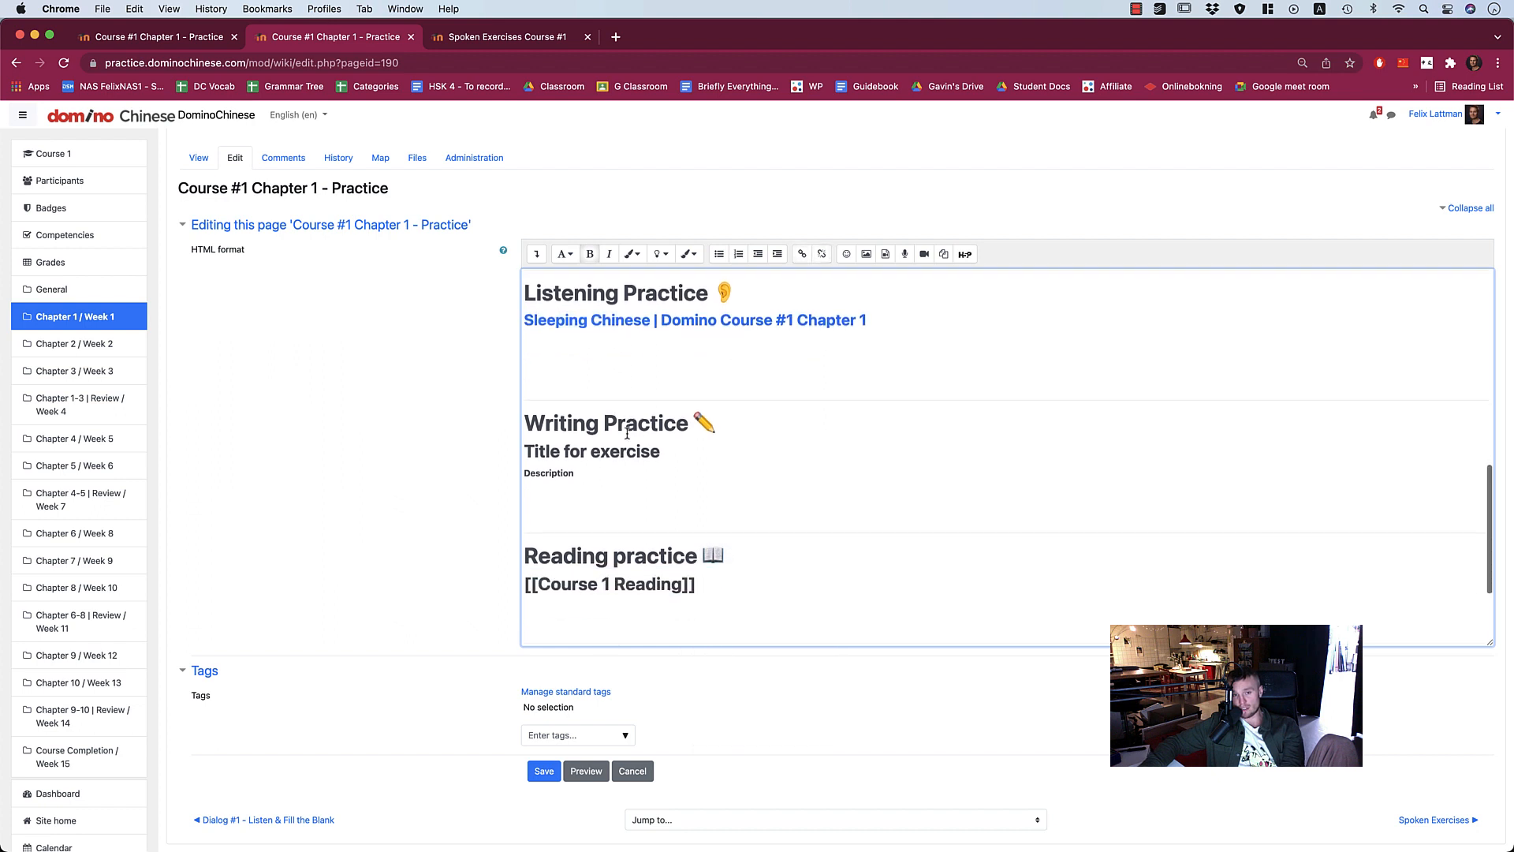
left_click_drag(608, 473, 523, 423)
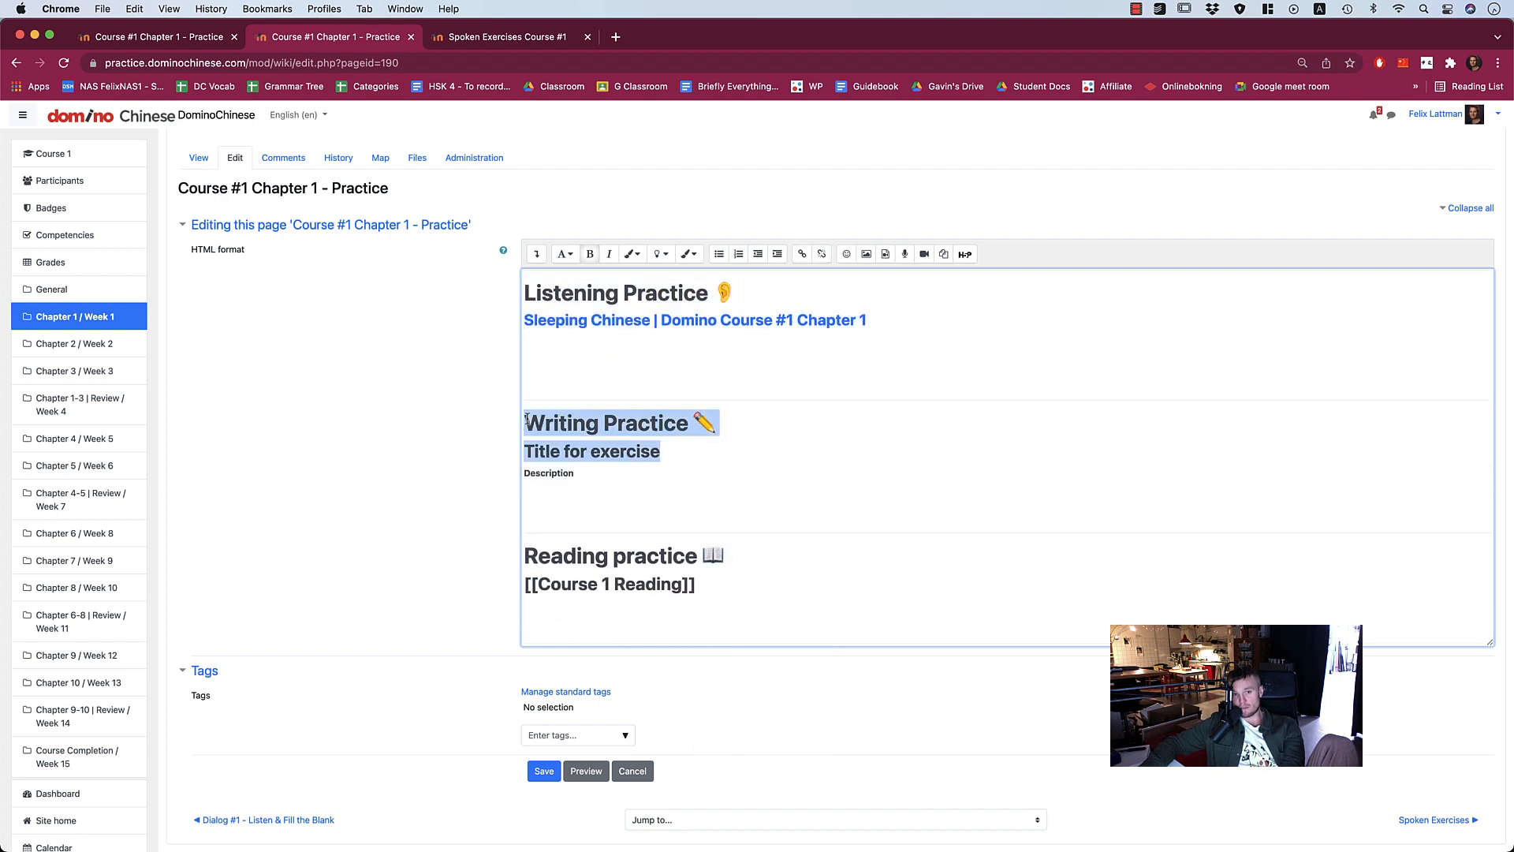
double_click(536, 420)
left_click(536, 420)
left_click(537, 420)
scroll(599, 441, "down", 2)
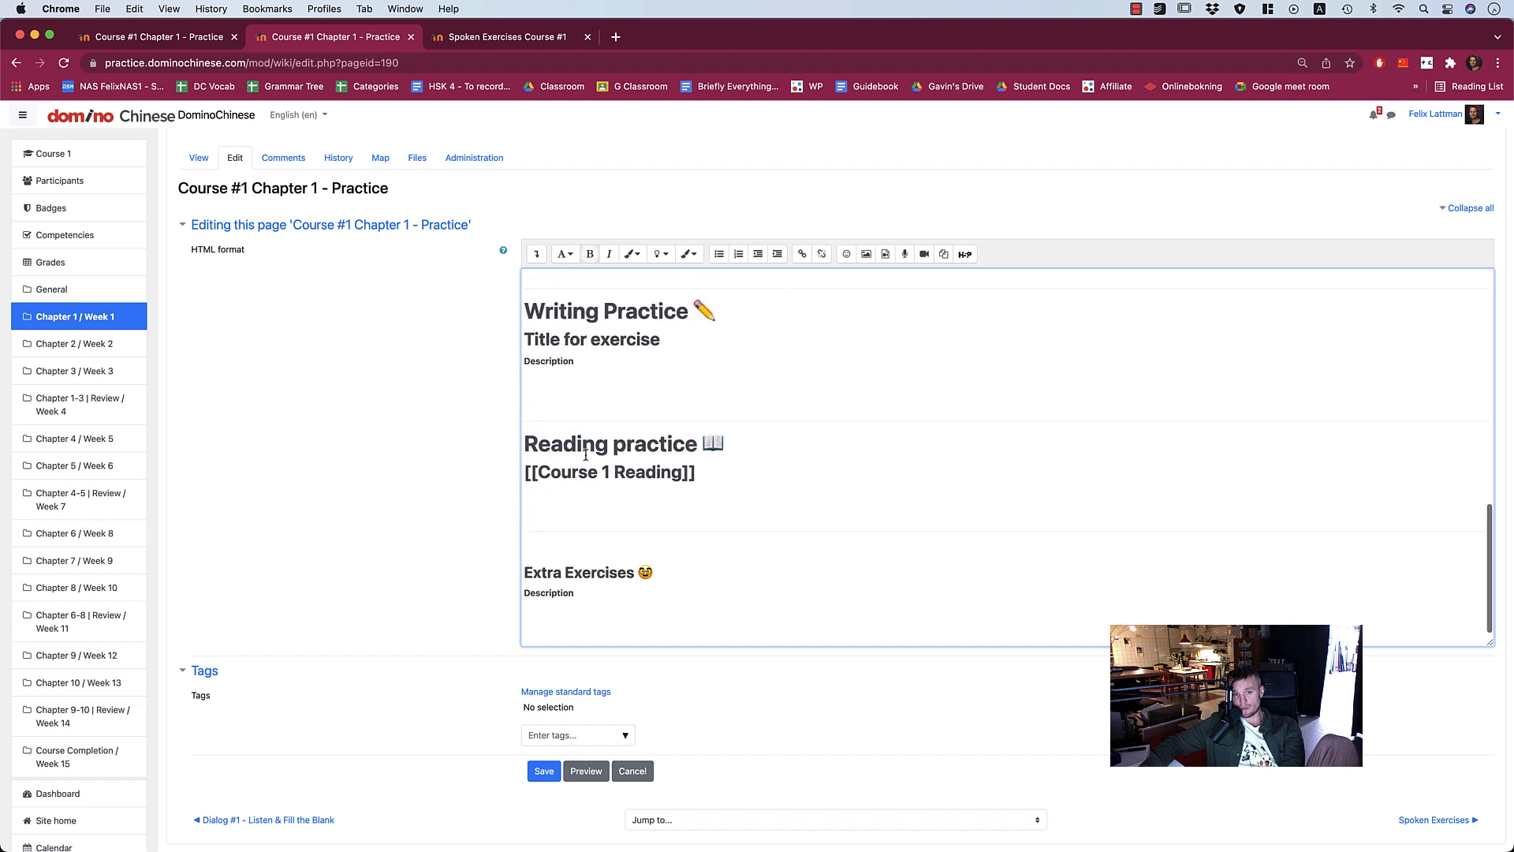
double_click(631, 471)
left_click(632, 471)
scroll(627, 477, "down", 2)
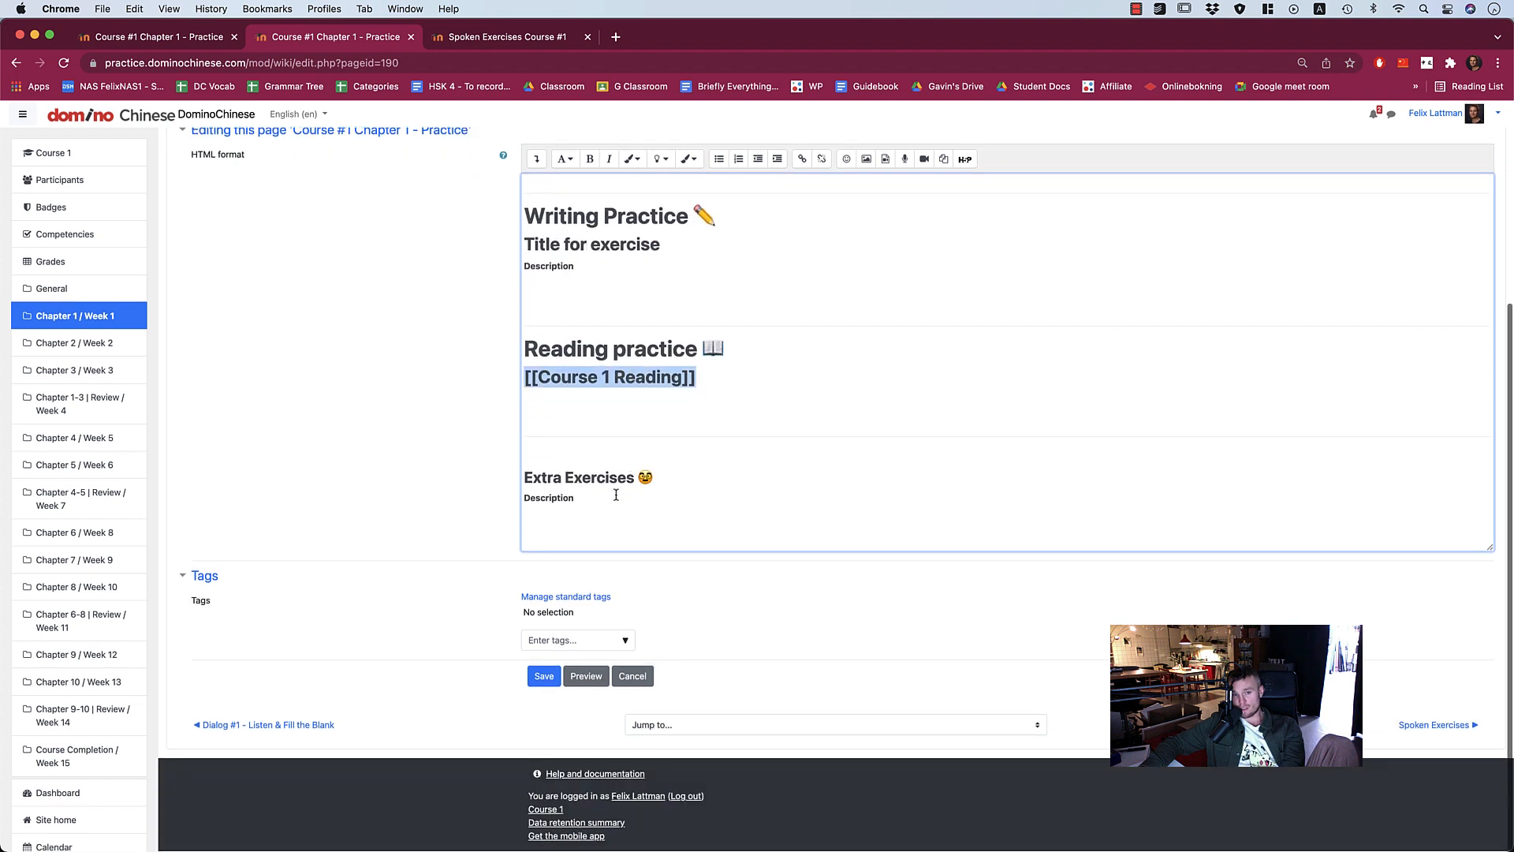
Examine the Description line under the Extra Exercises title in the editor.
left_click(604, 491)
left_click_drag(560, 496, 516, 502)
left_click(598, 497)
left_click(565, 498)
left_click(578, 491)
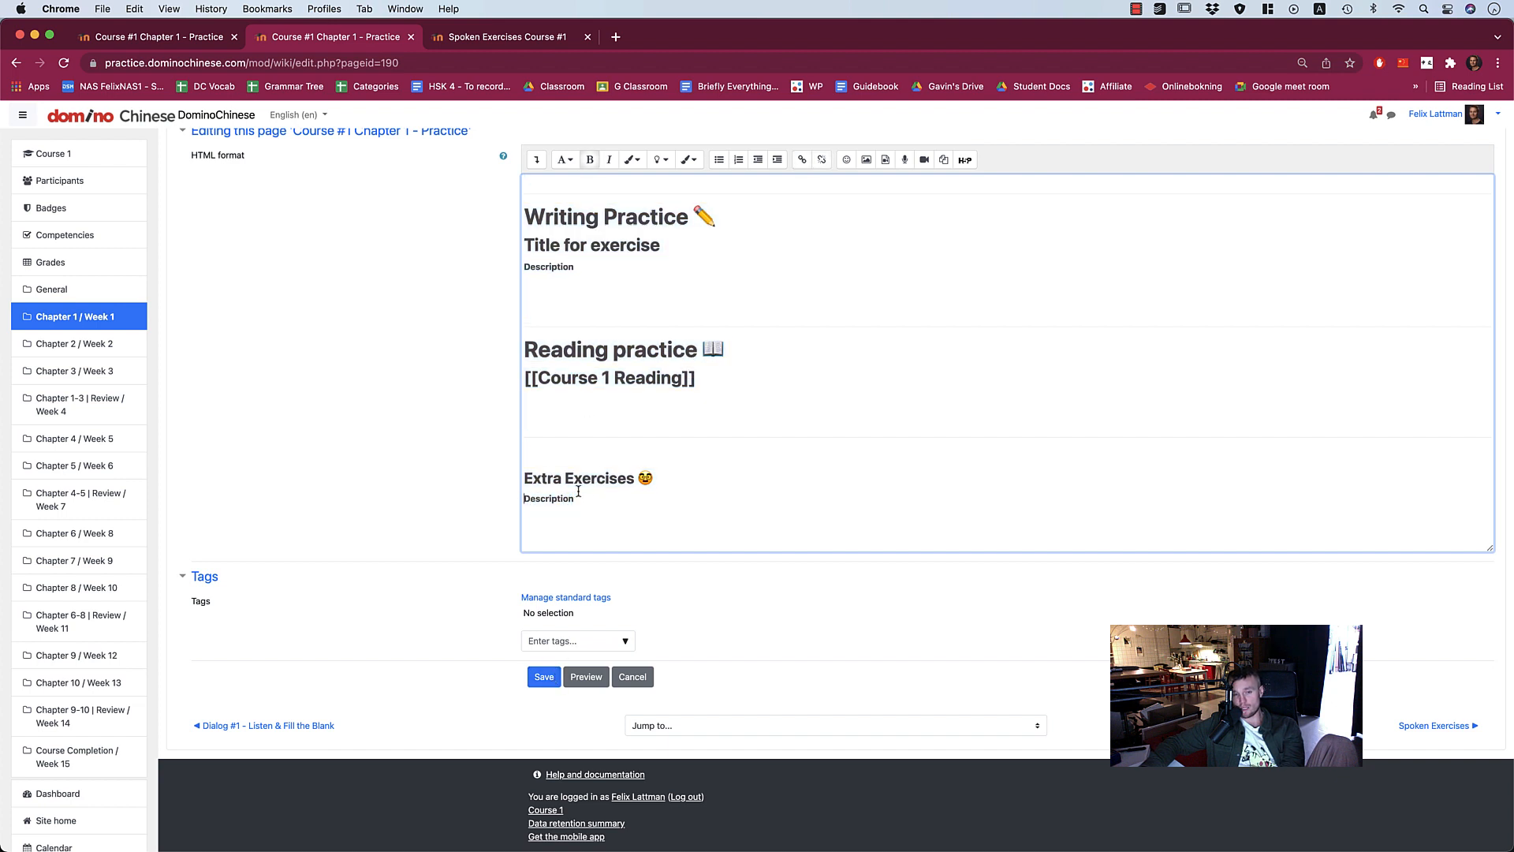
left_click(575, 502)
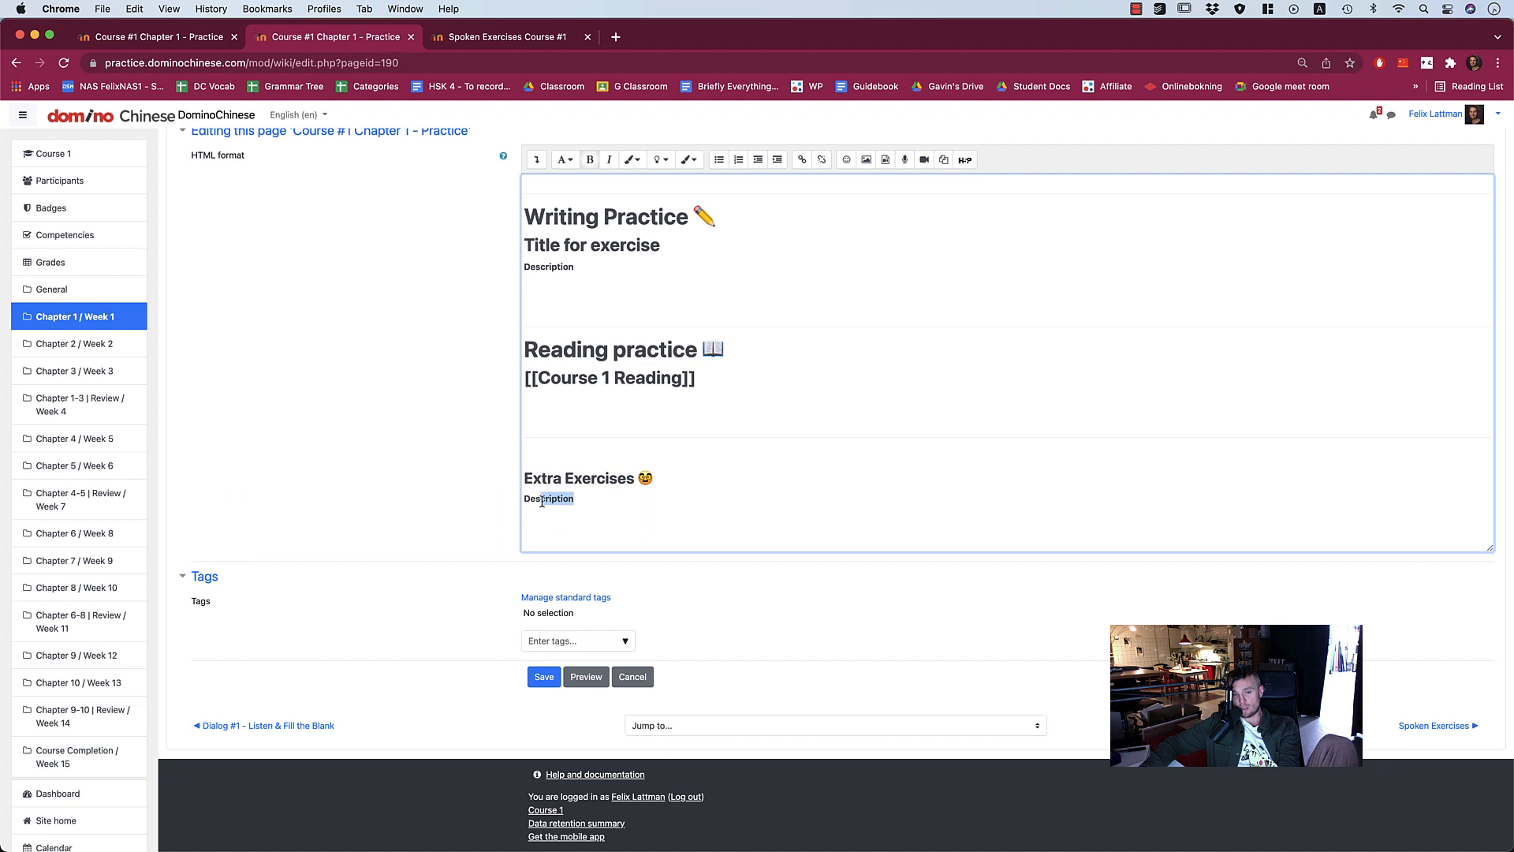
left_click(583, 498)
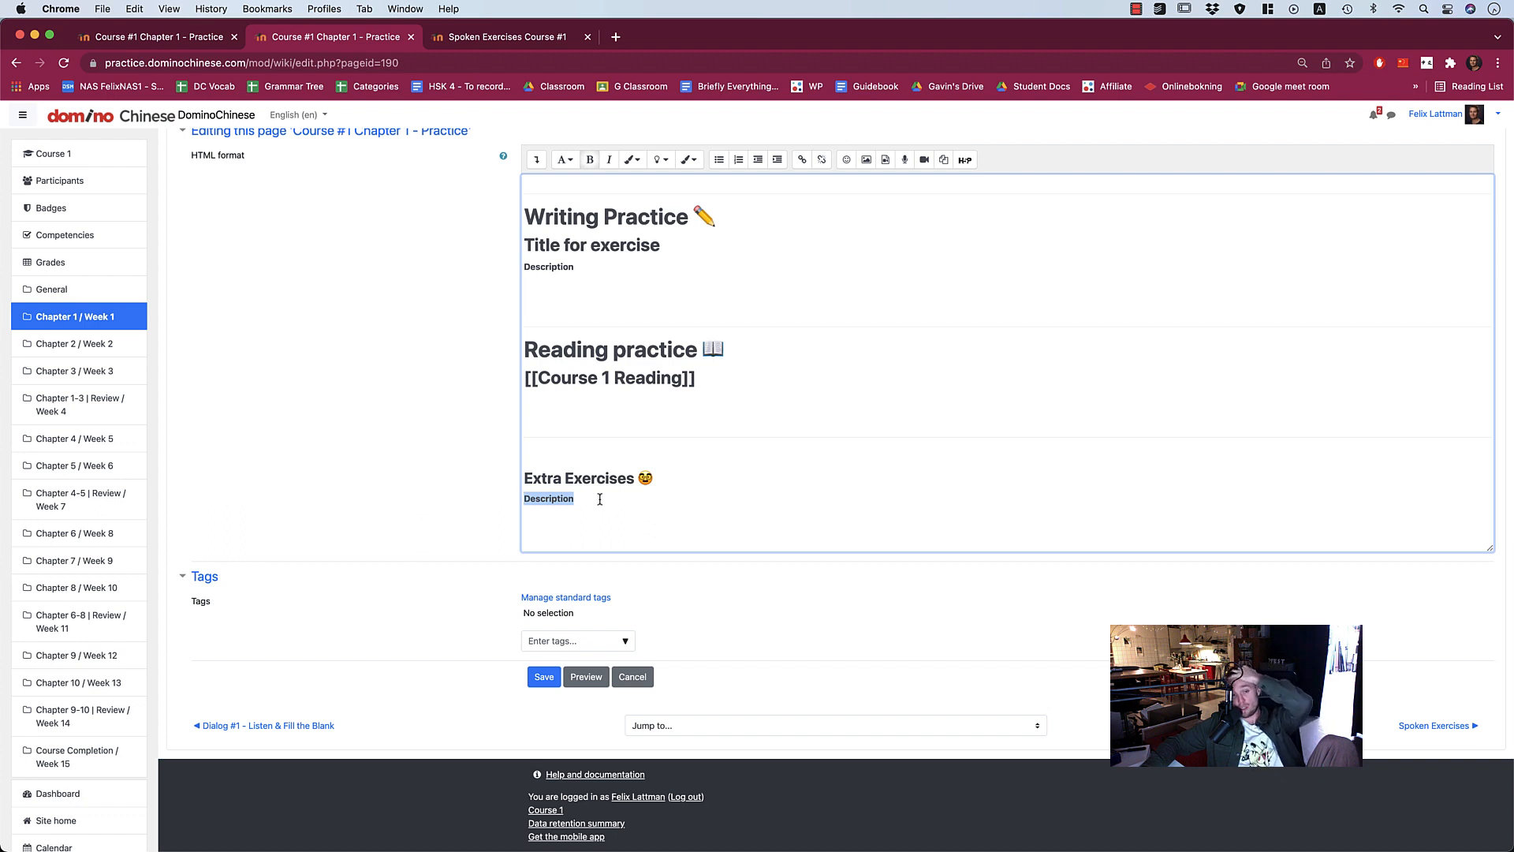
left_click_drag(599, 499, 551, 500)
left_click(507, 501)
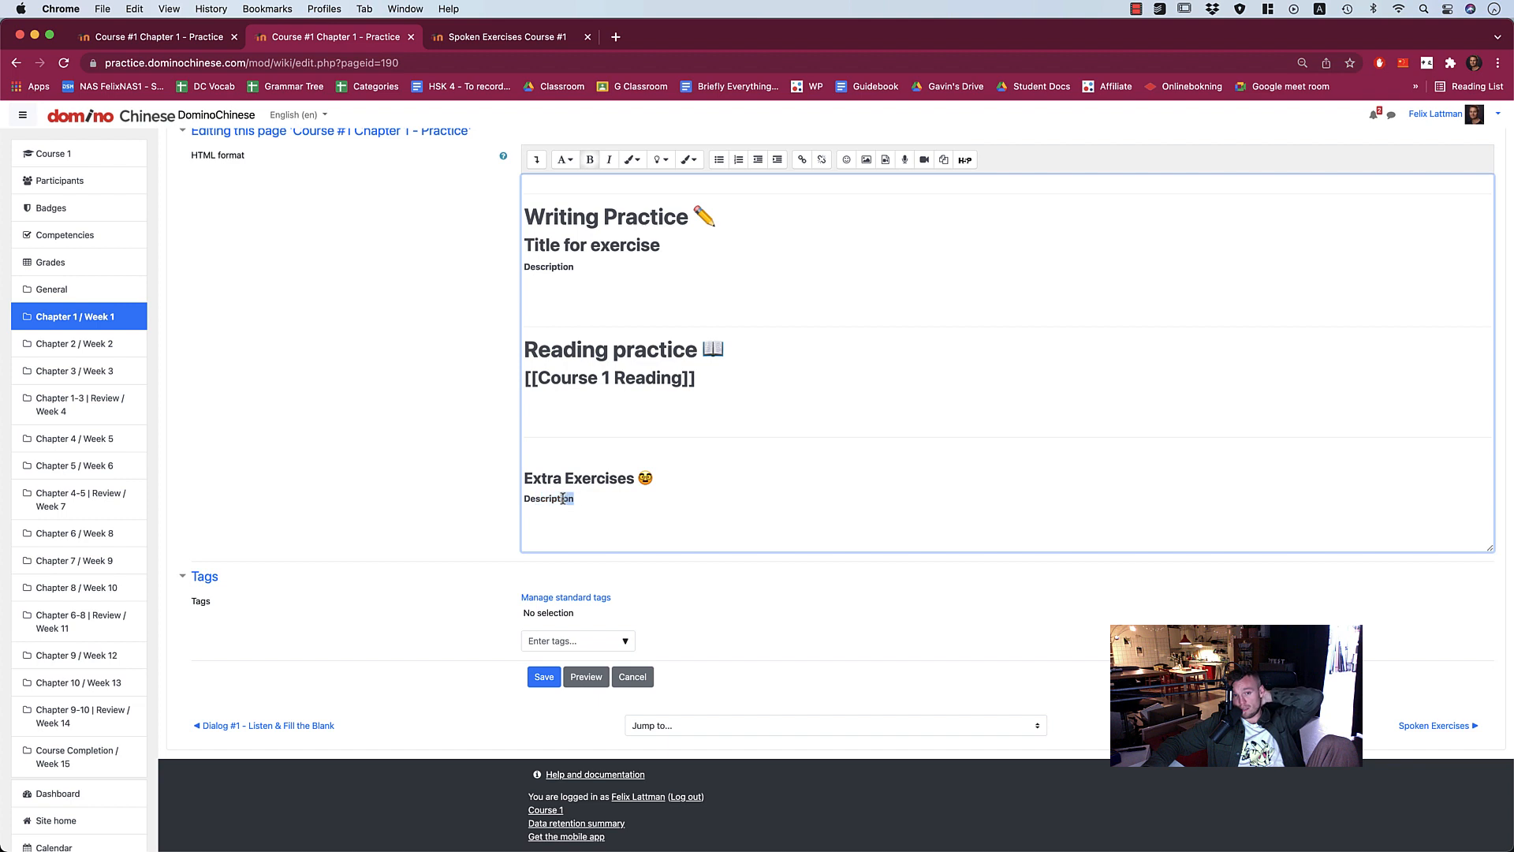
key("super+a")
left_click(482, 545)
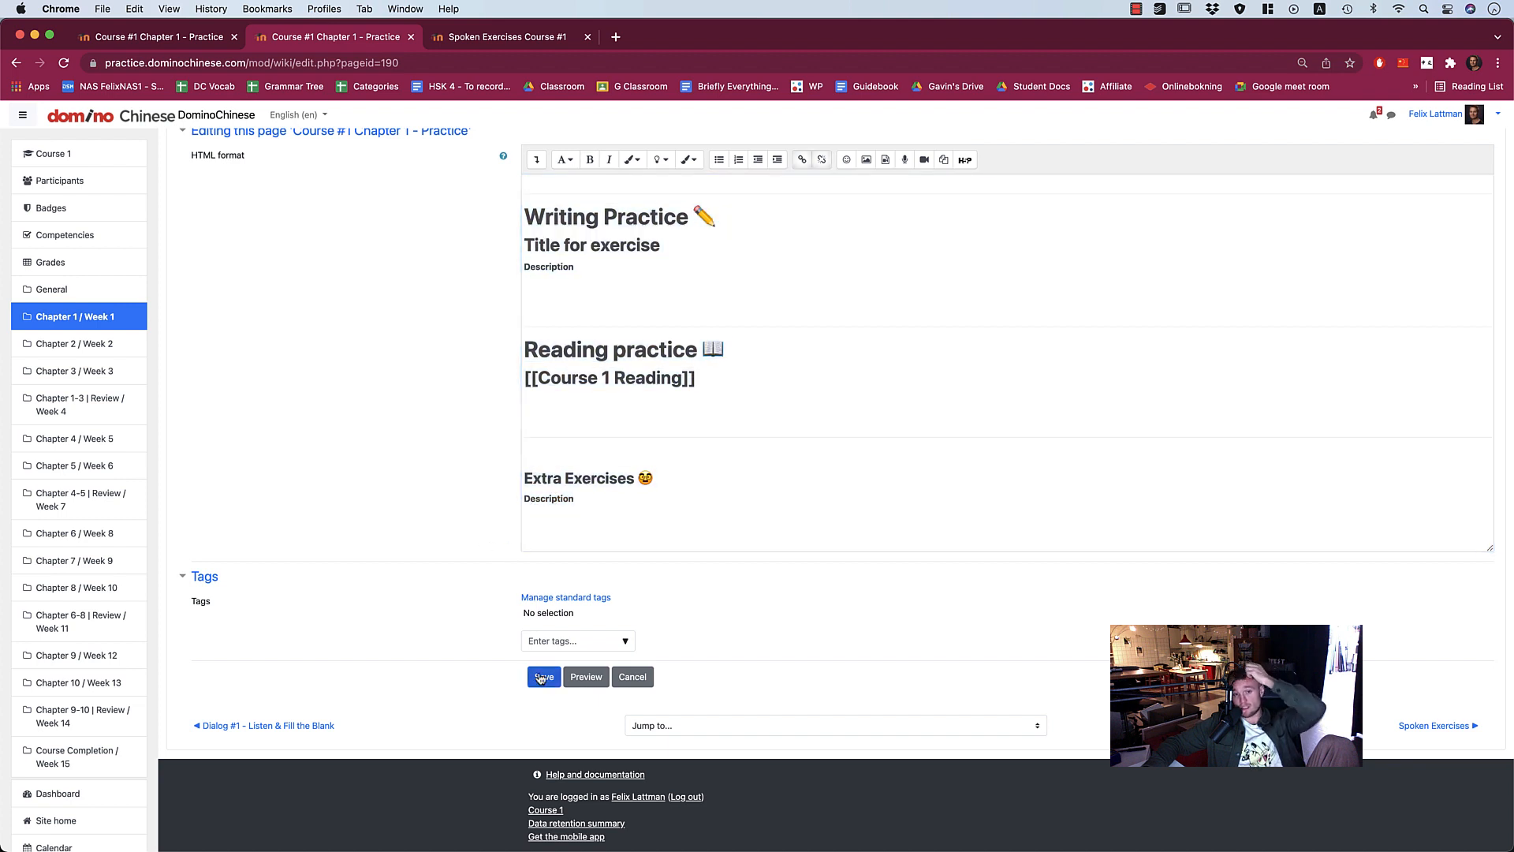
left_click(1133, 9)
left_click(1182, 110)
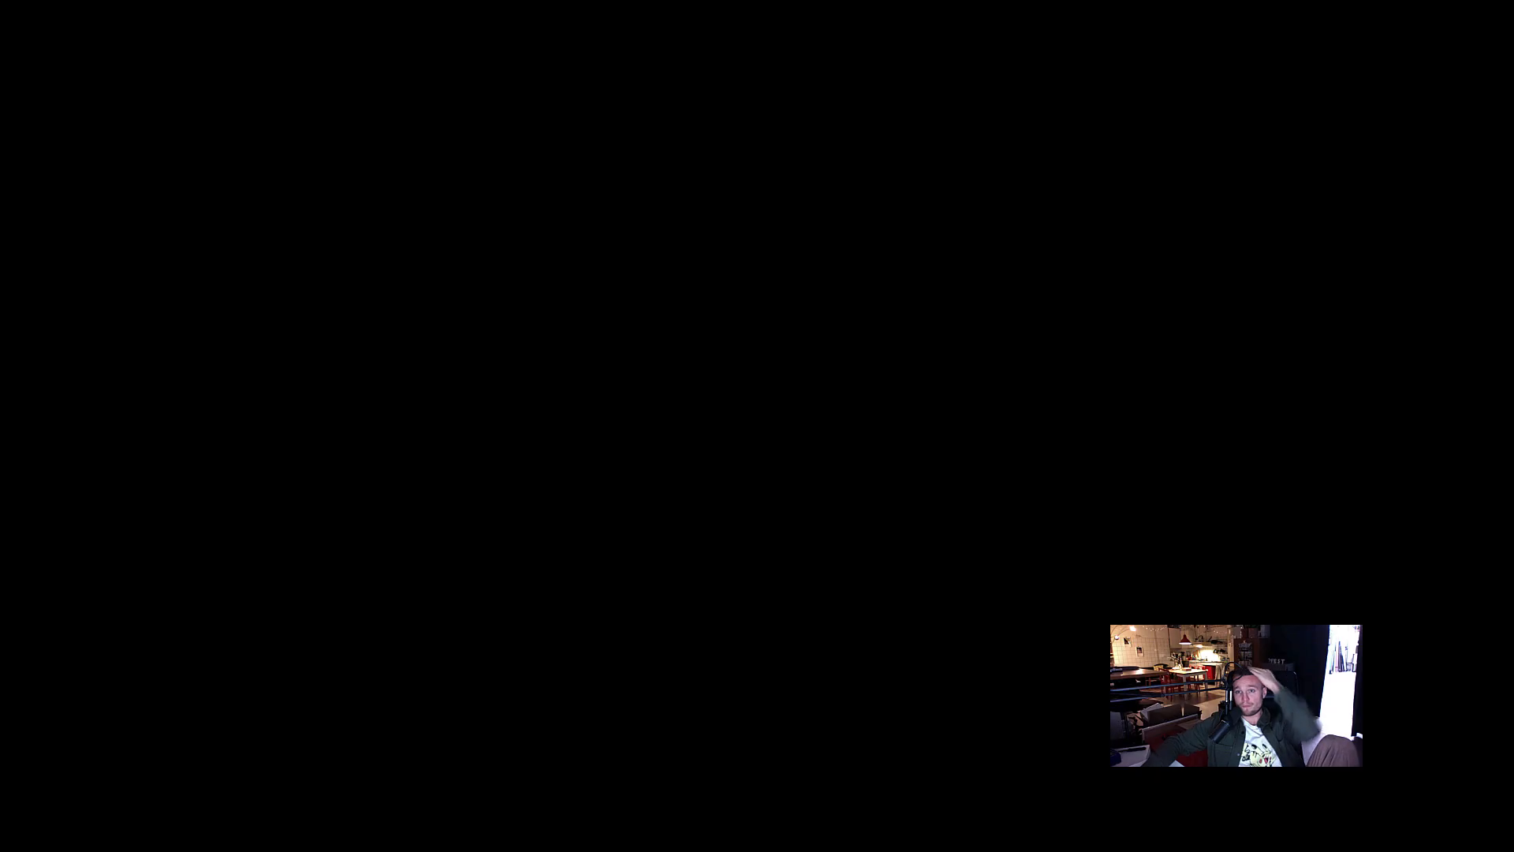